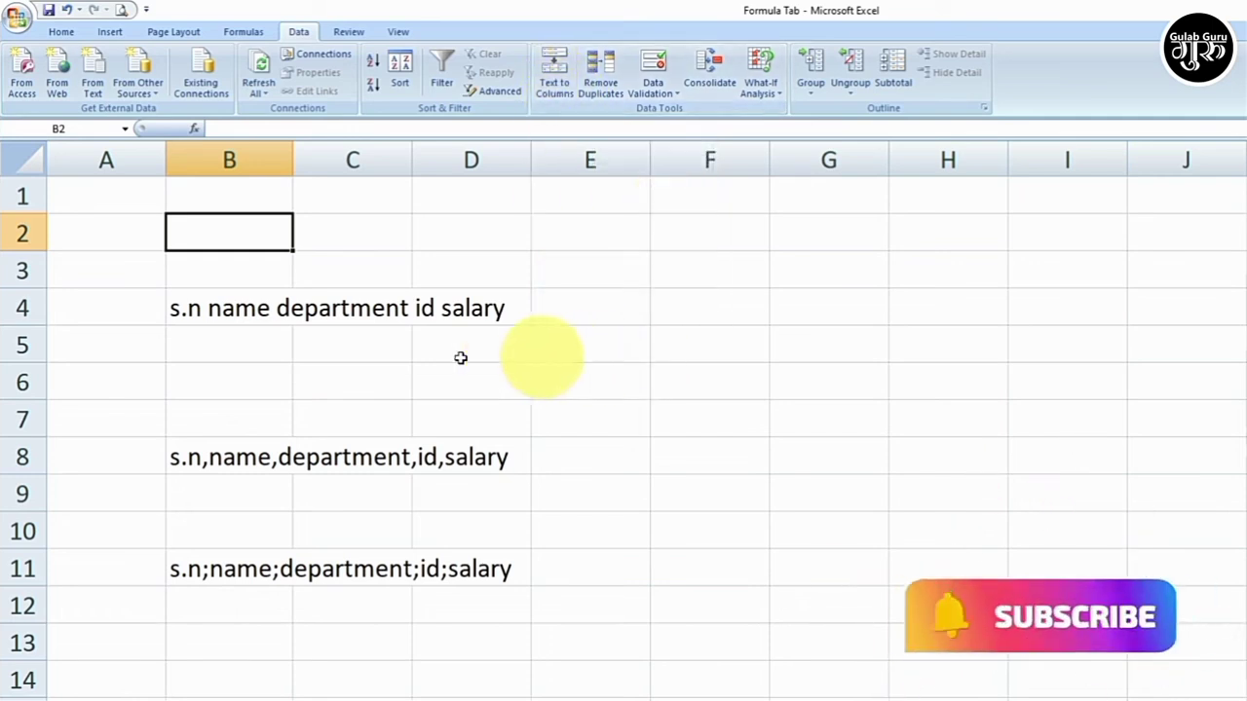
Select the space-separated text in B4 and make column B narrower than that text
click(234, 308)
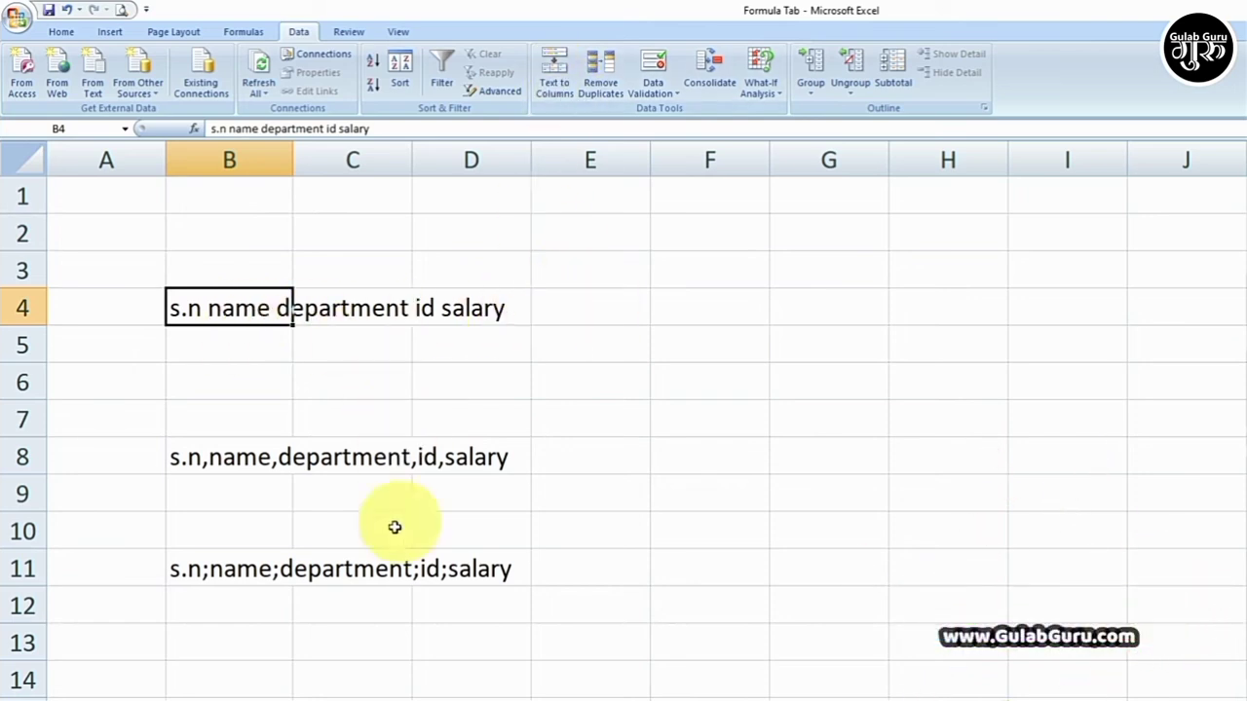
click(606, 575)
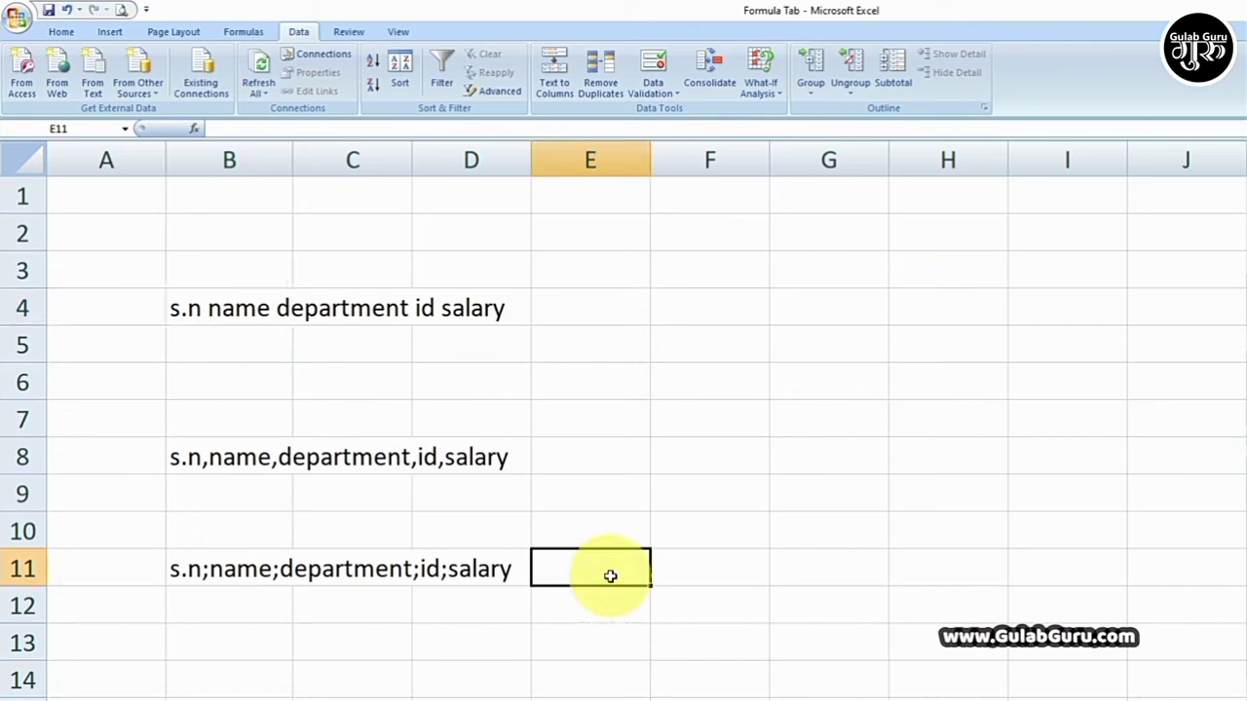
click(253, 308)
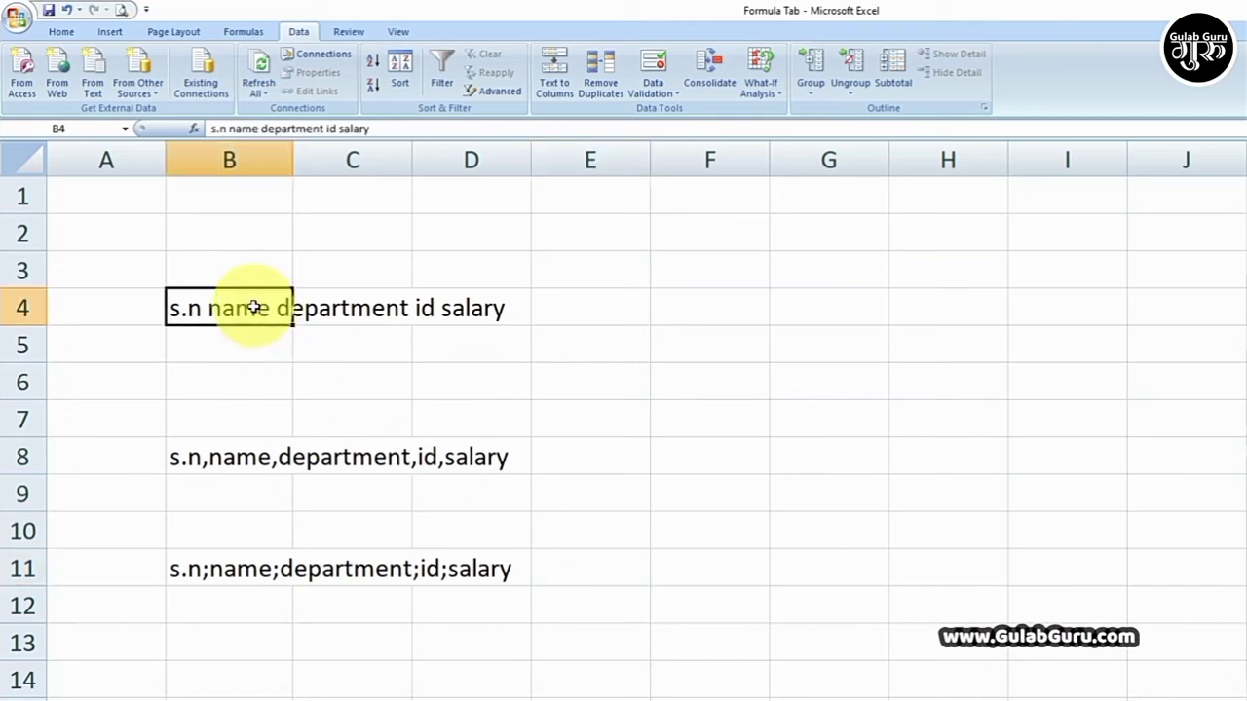
double_click(291, 152)
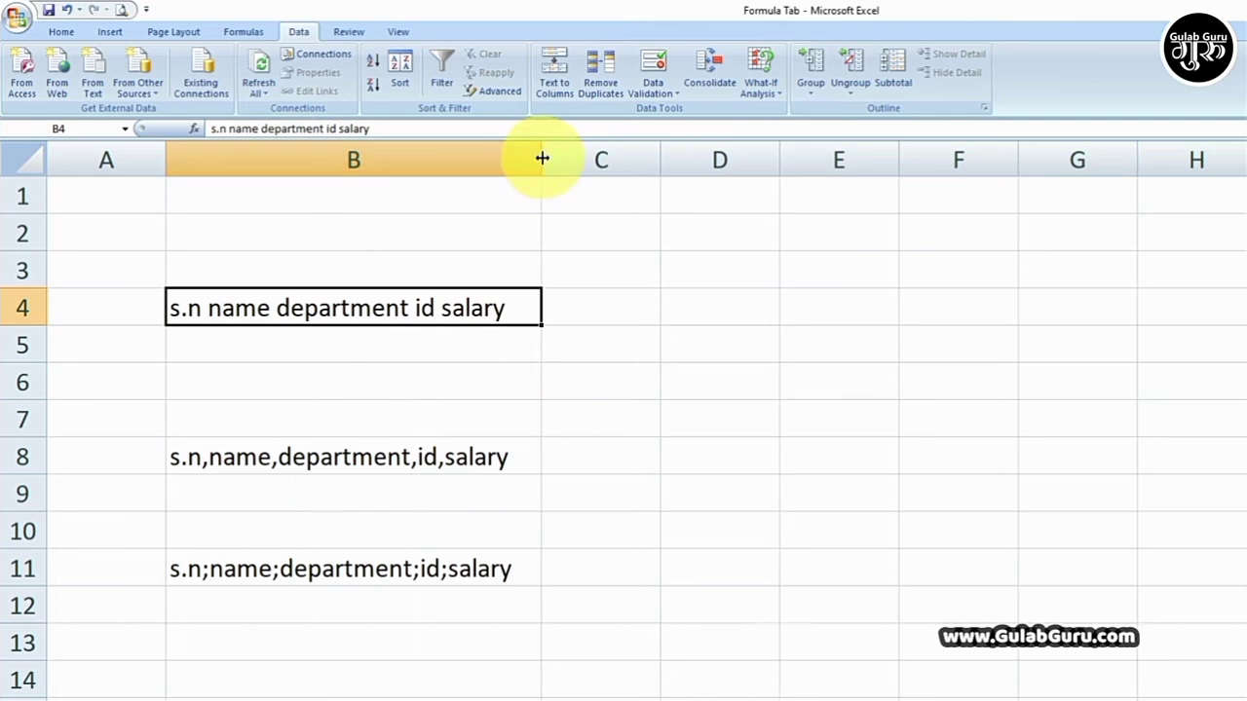
drag(536, 156, 243, 162)
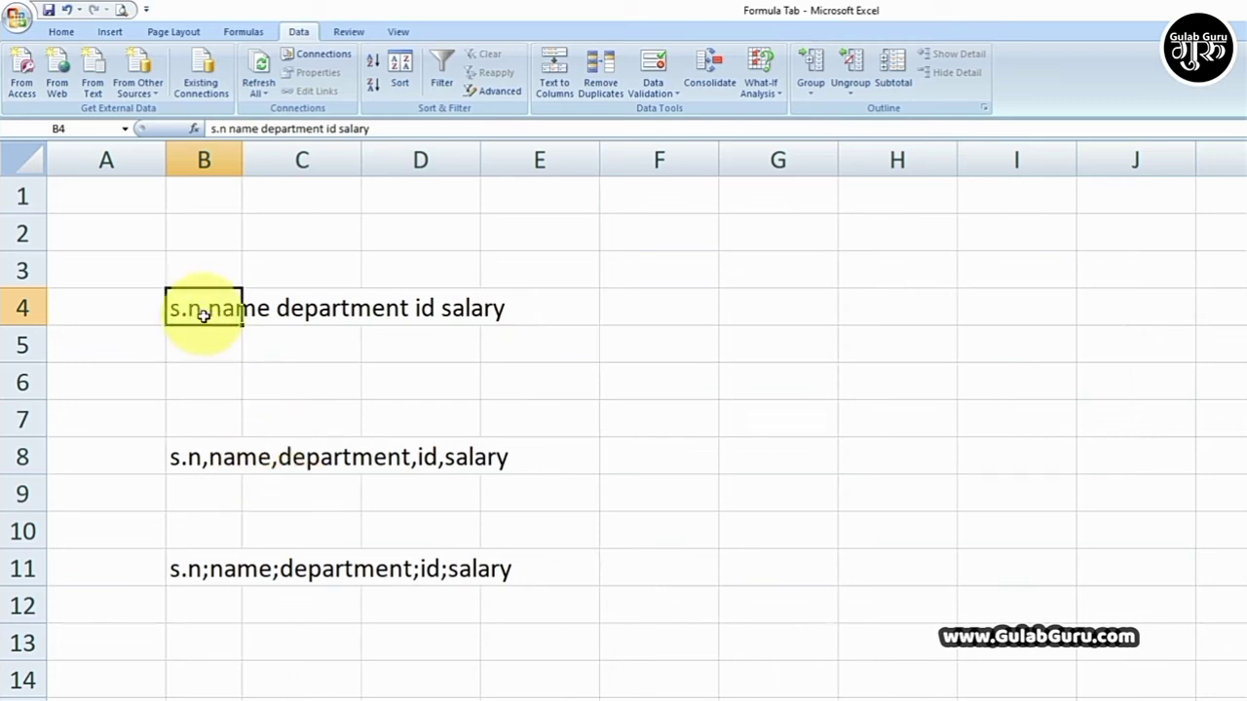
drag(243, 159, 267, 159)
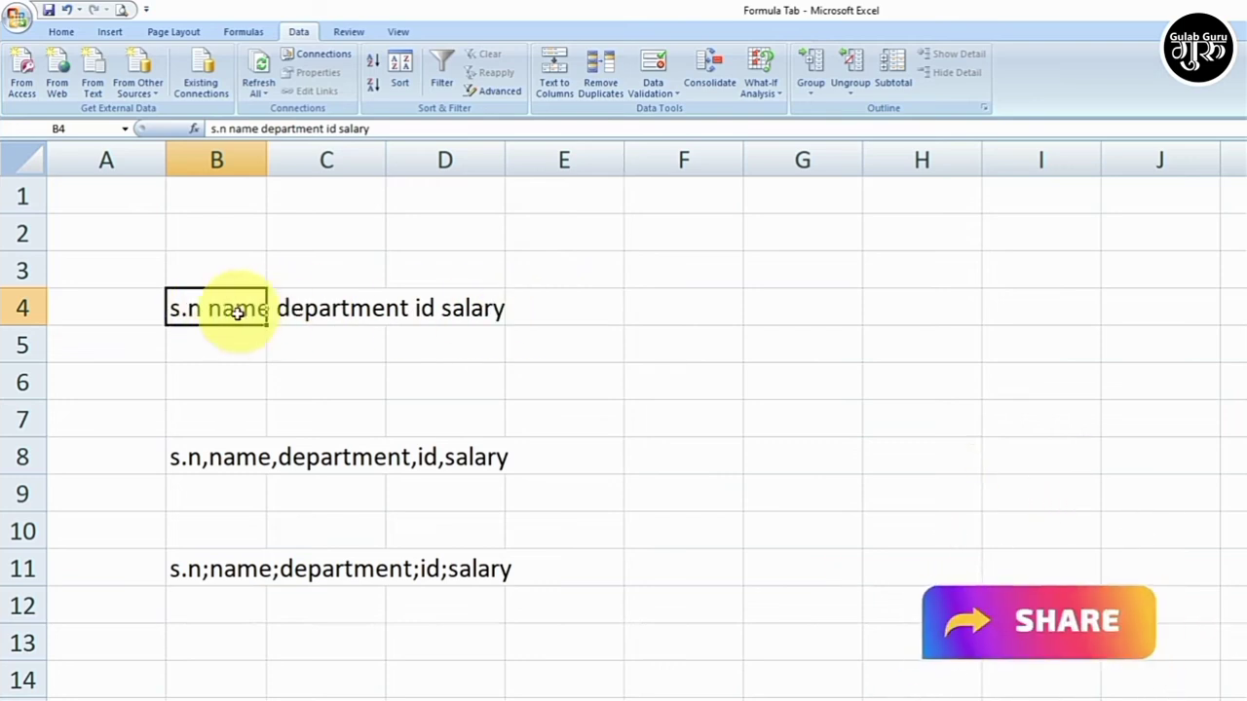
Split the text in B4 by fixed width into columns starting at D2, and fit column F to its contents
click(562, 86)
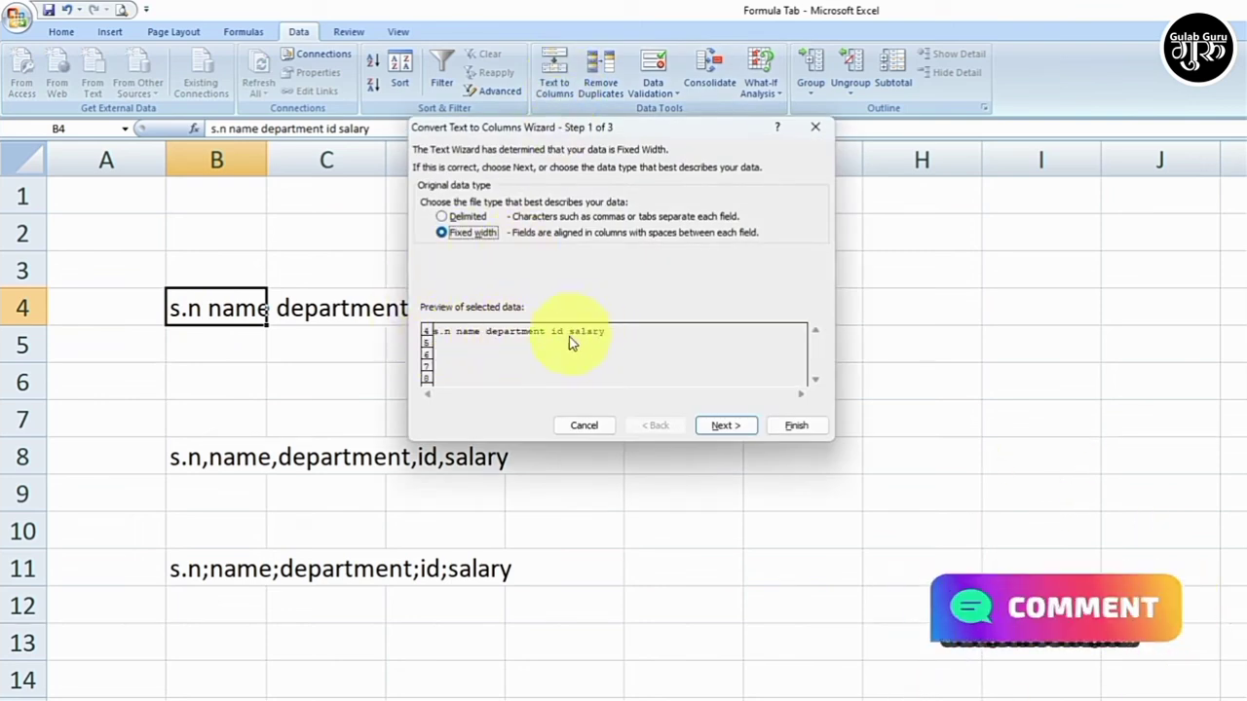
click(720, 425)
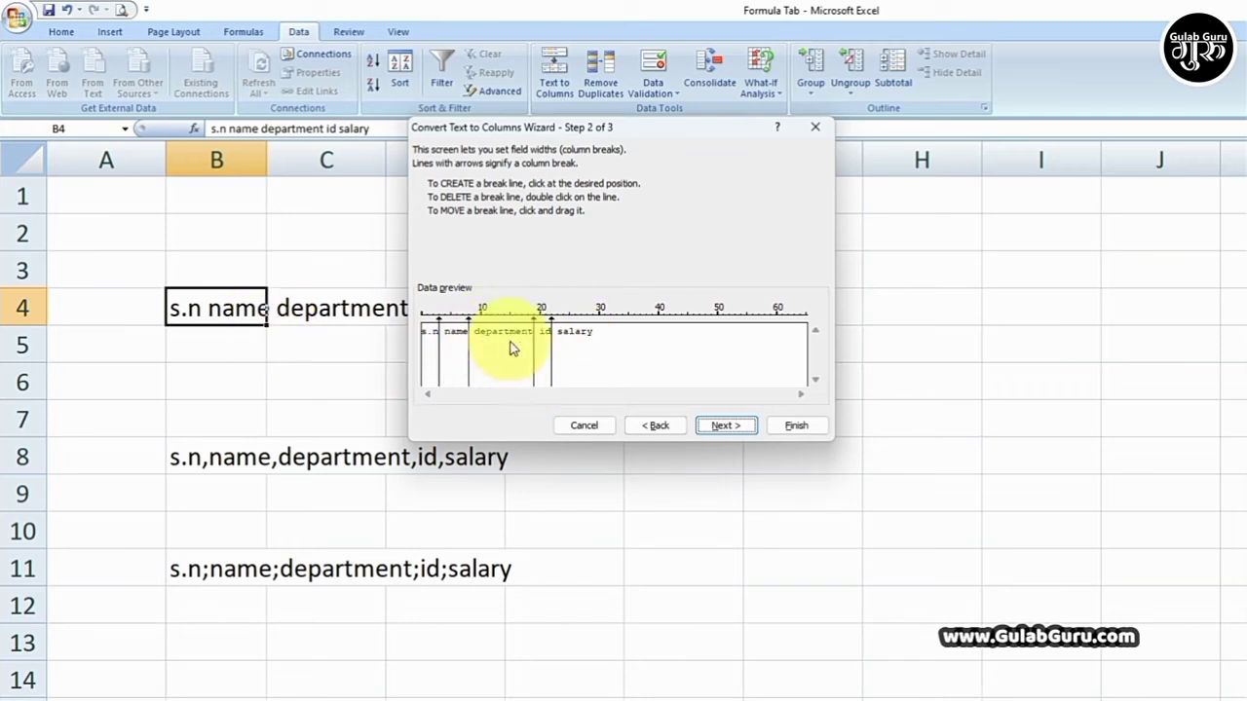
click(721, 426)
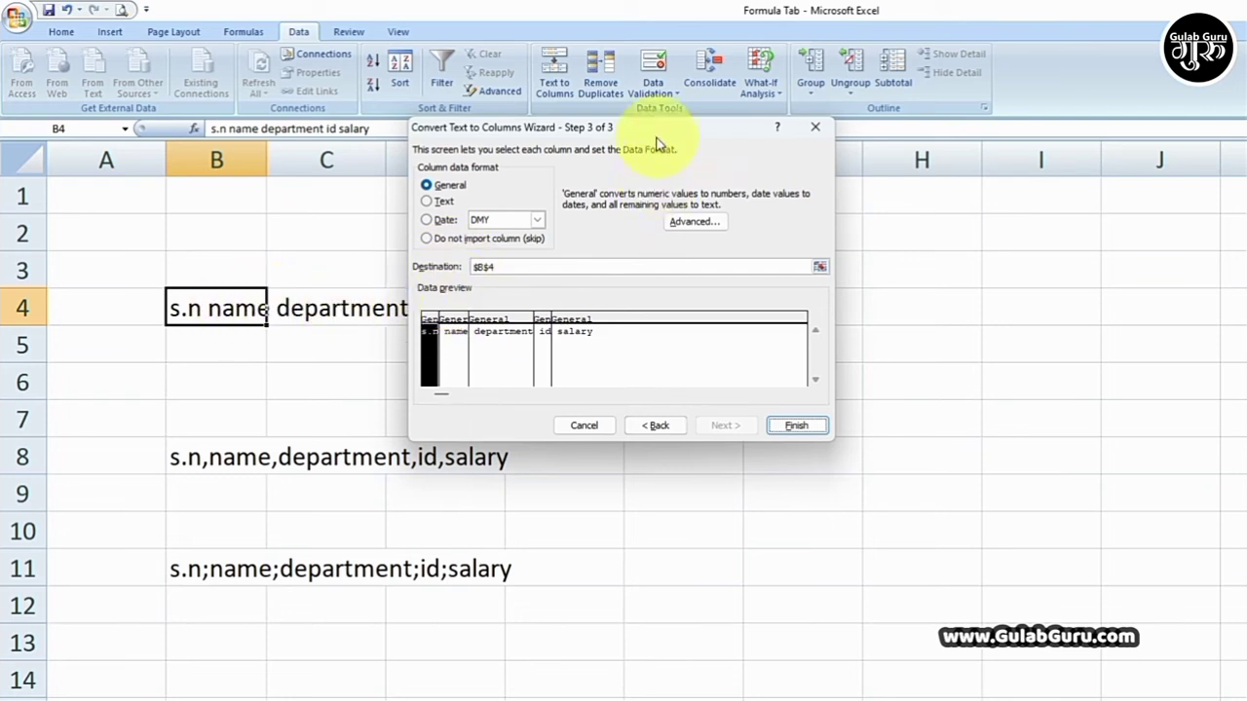
drag(652, 137, 590, 280)
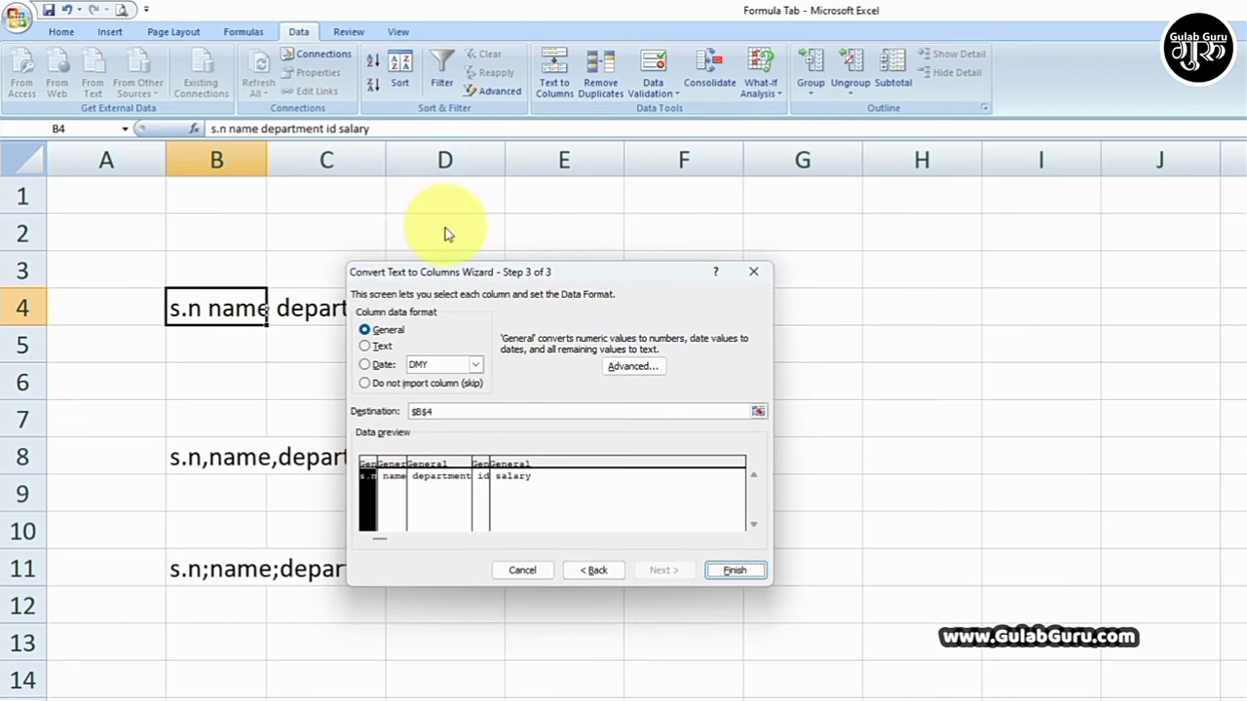
click(440, 412)
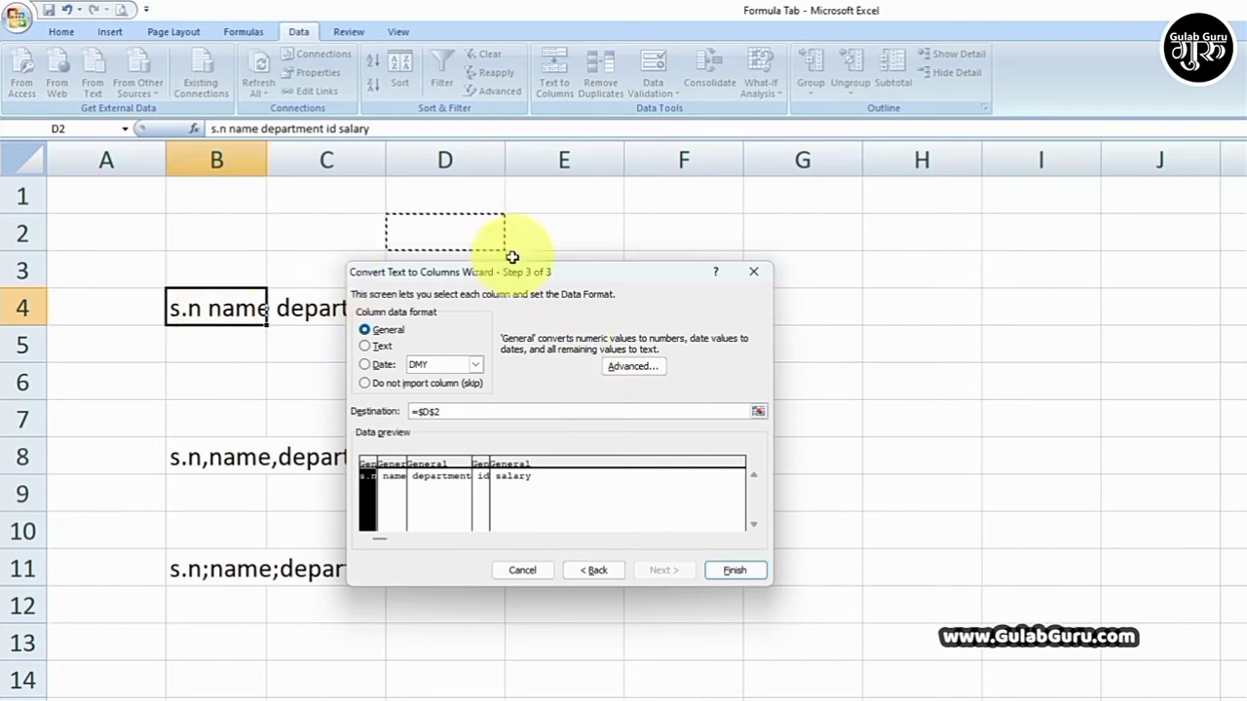
click(736, 577)
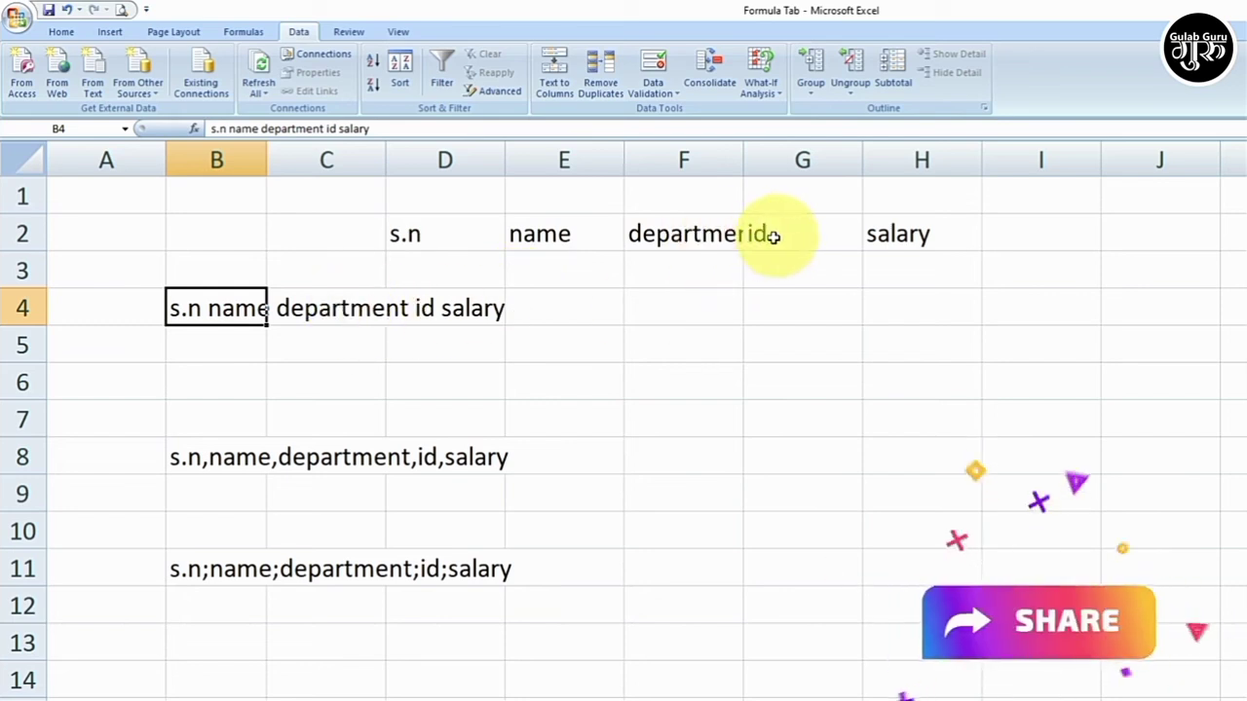
drag(743, 156, 760, 154)
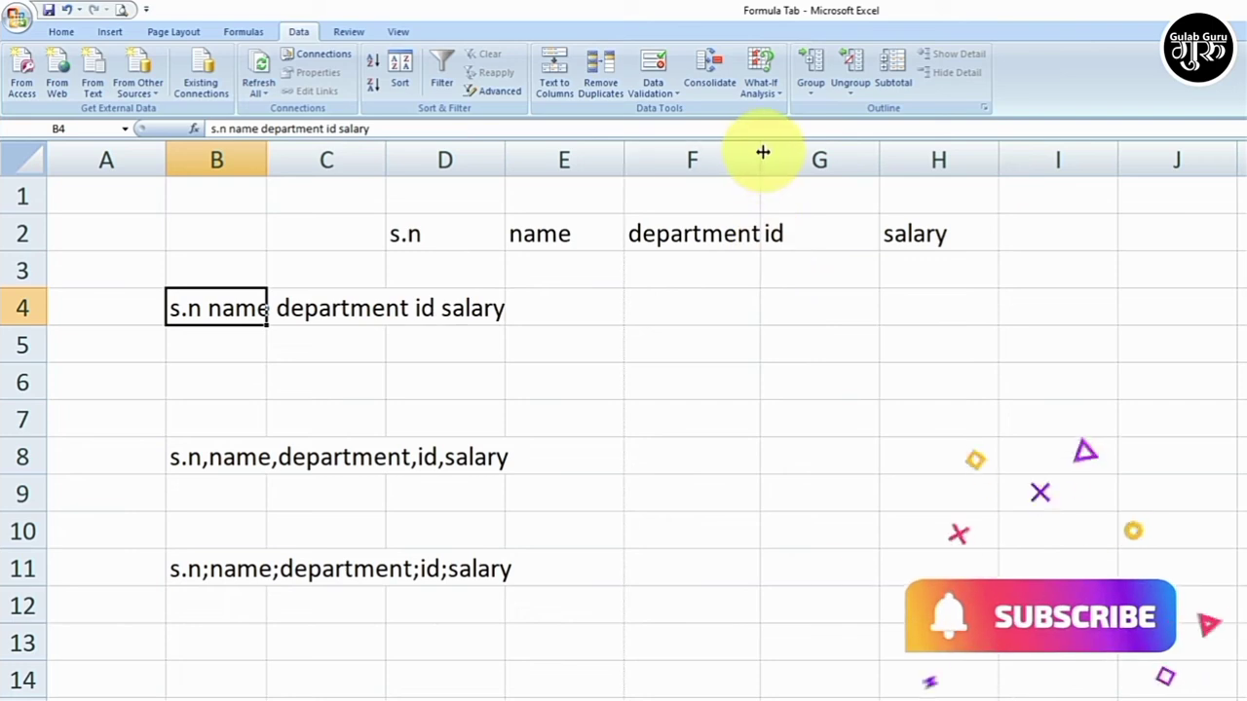
double_click(763, 153)
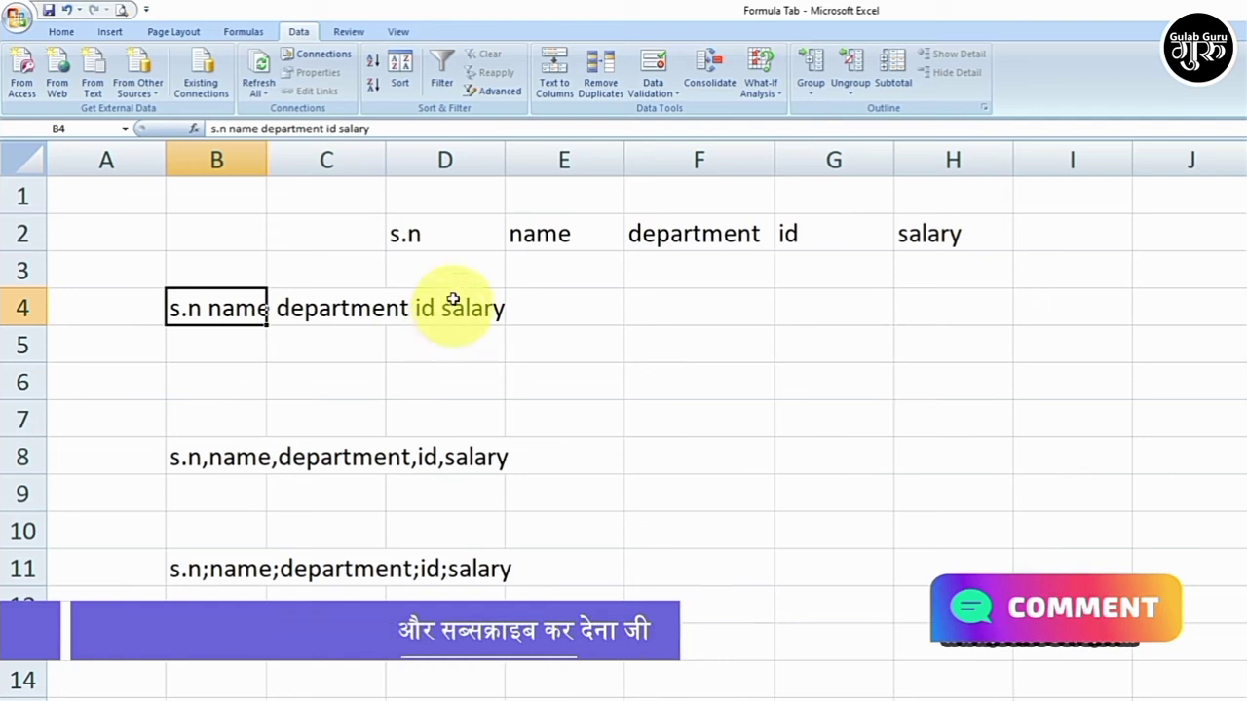
Split the text in B4 by fixed width with B4 as the destination, and fit column D to its contents
click(554, 84)
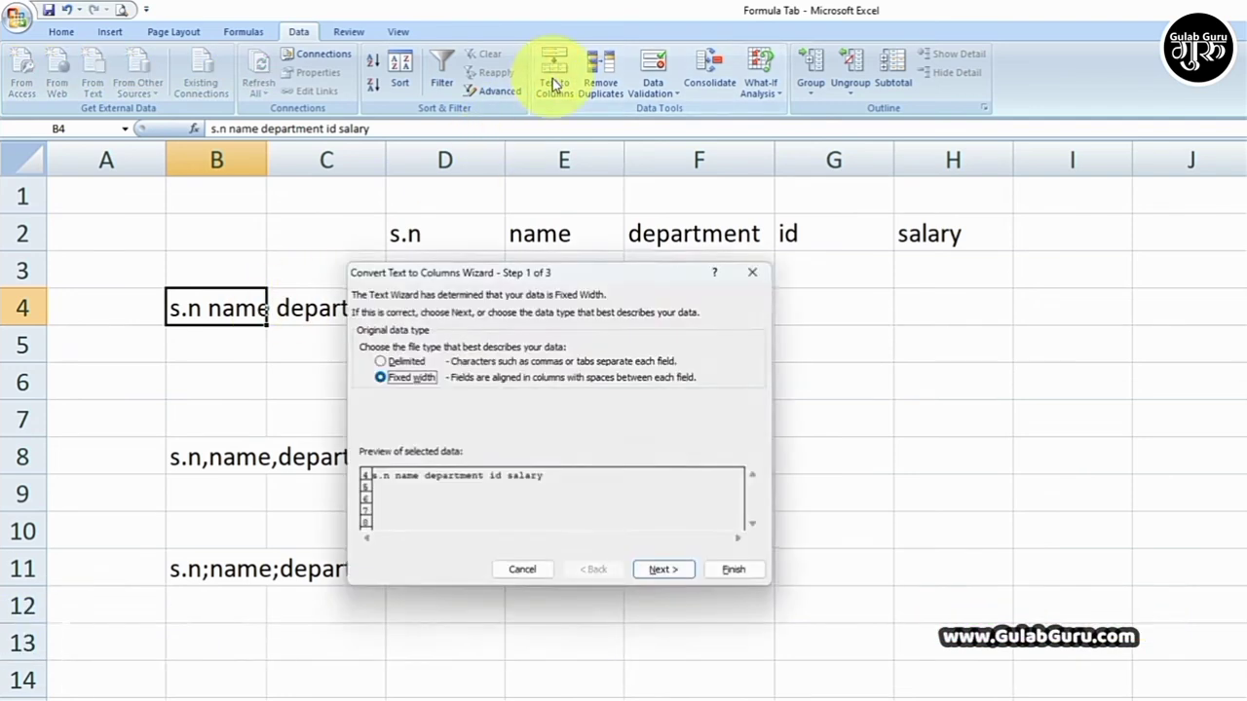
click(652, 573)
click(656, 572)
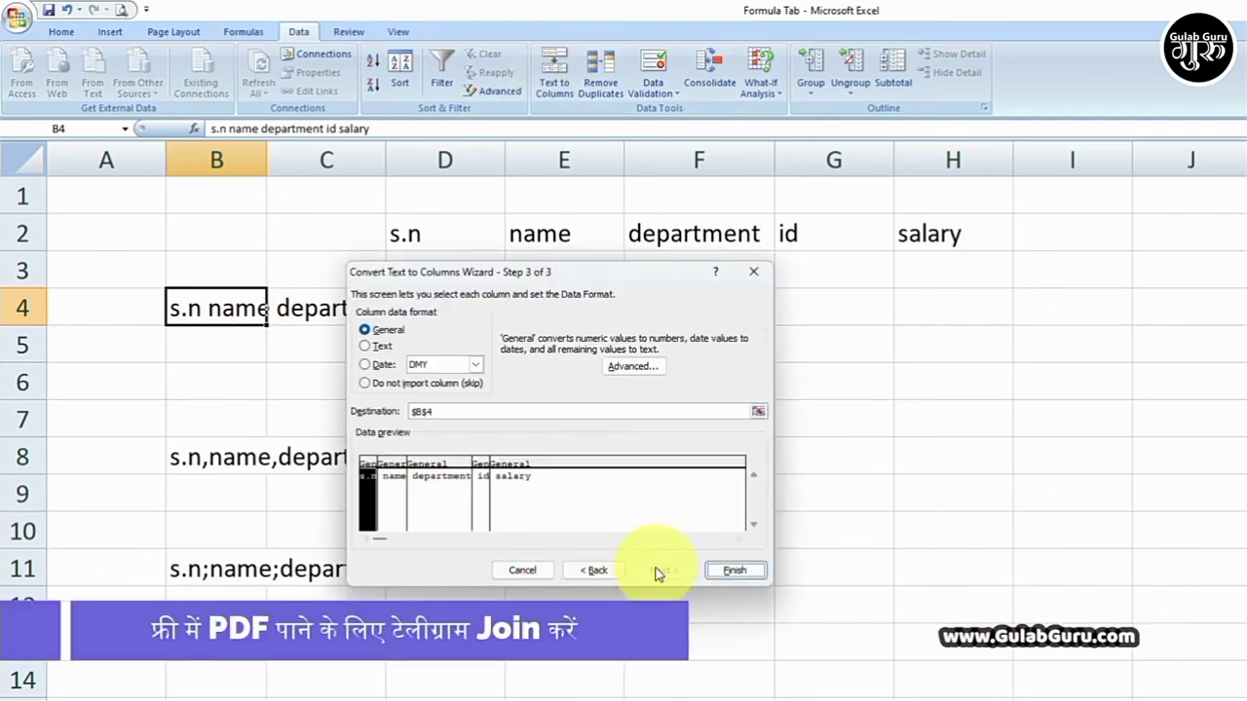
click(735, 575)
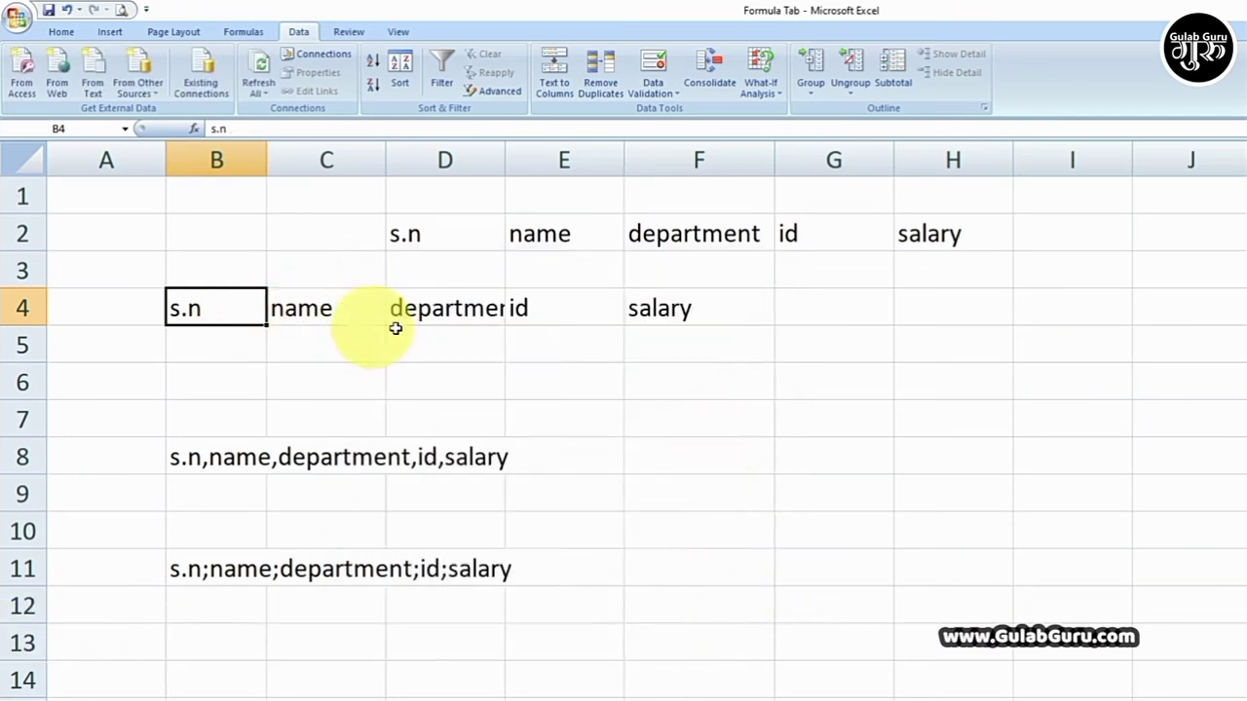
double_click(507, 160)
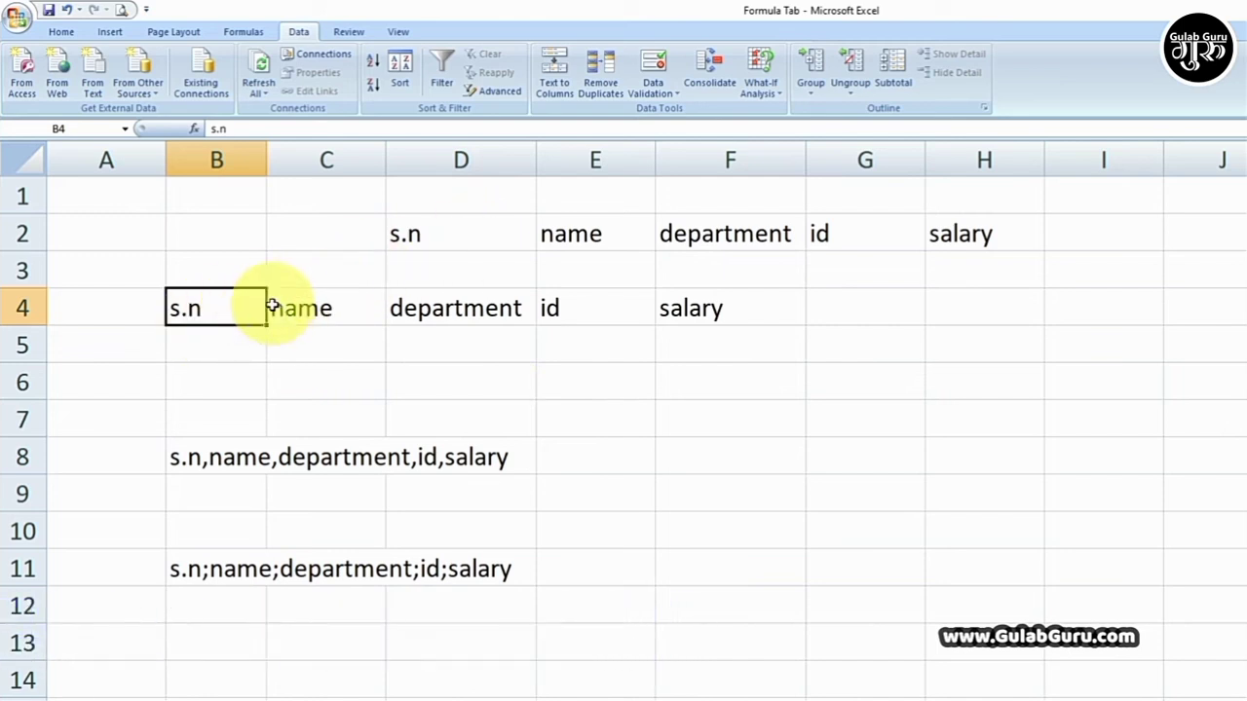
Split the text in B8 into separate columns in place, using the comma as the delimiter
click(196, 460)
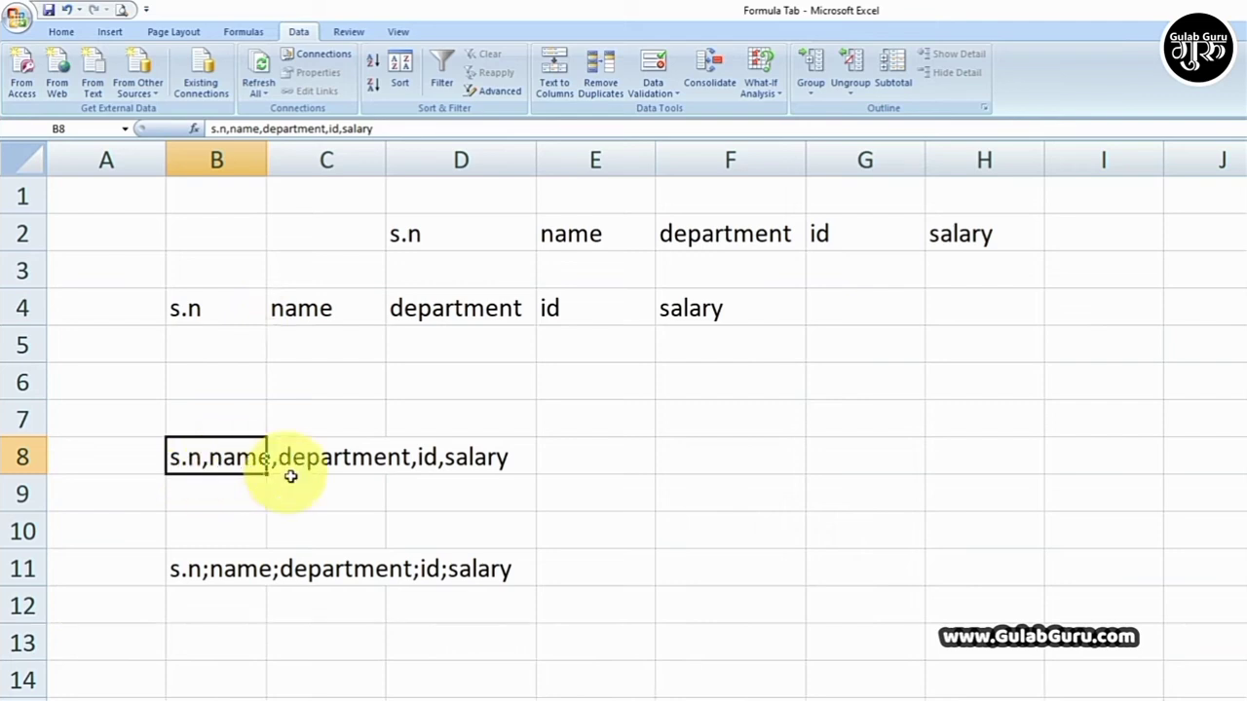
click(552, 73)
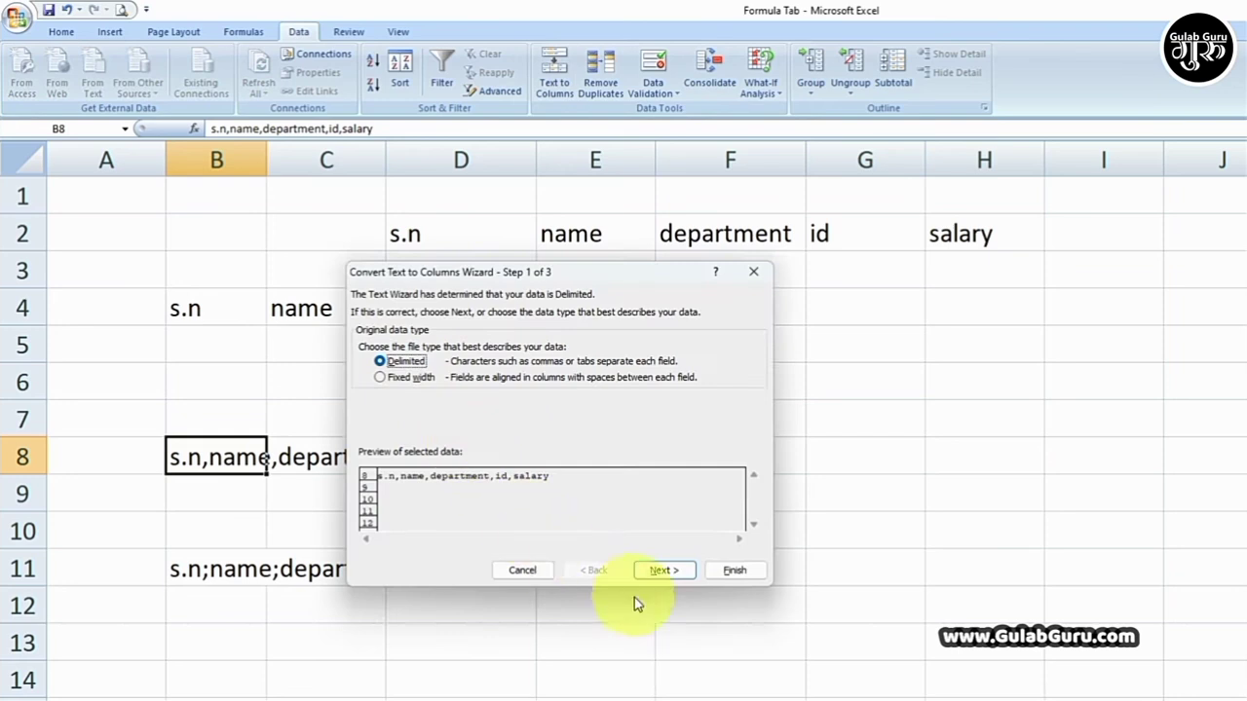
click(659, 572)
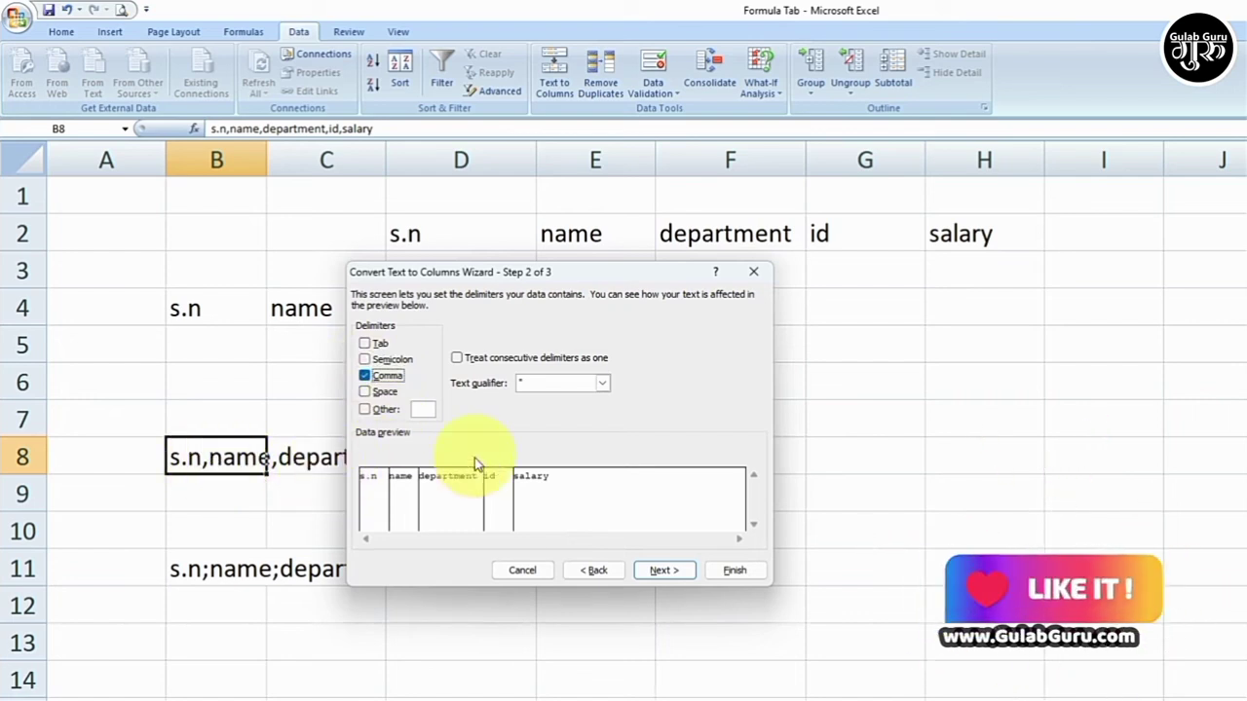
click(679, 571)
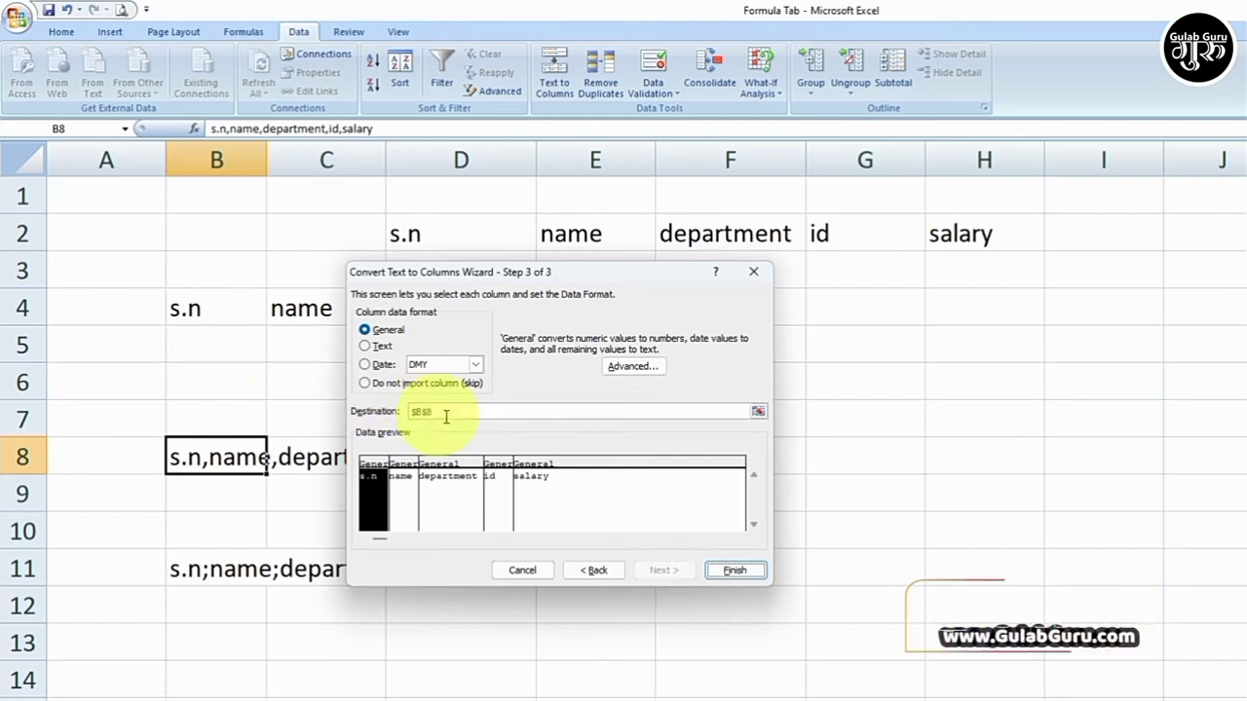
click(732, 571)
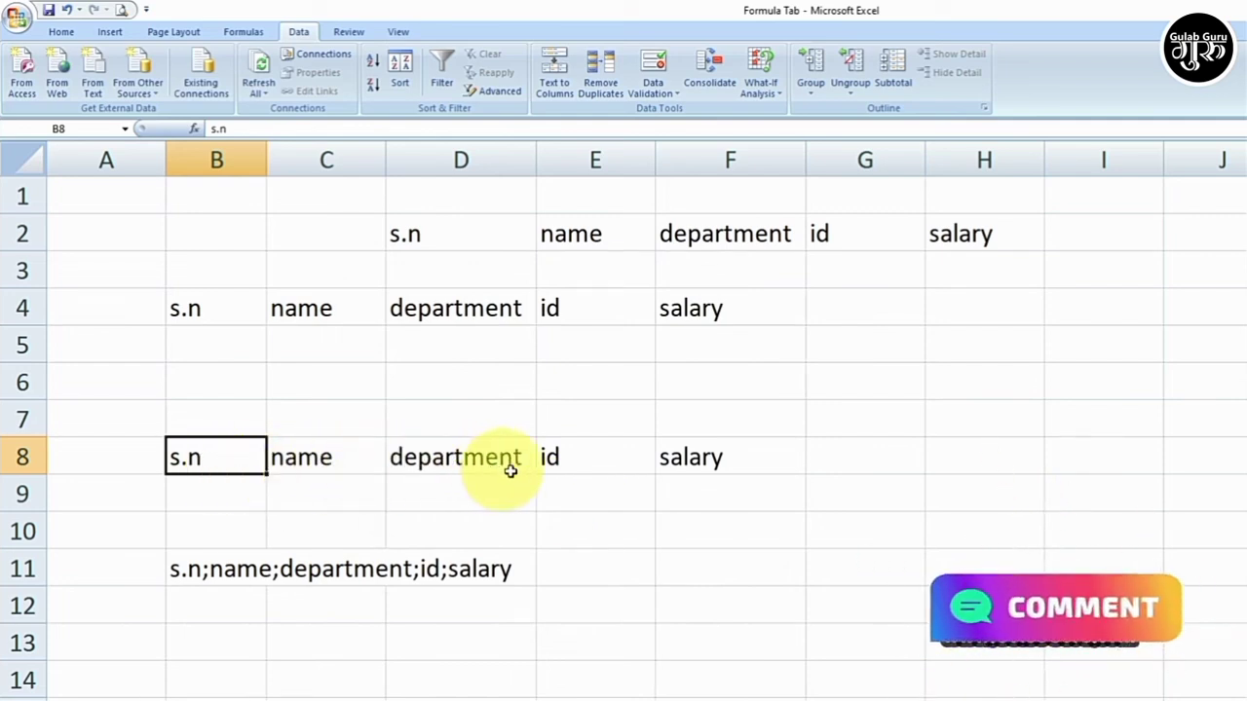
Split the text in B11 into separate columns in place, using the semicolon instead of the comma as the delimiter
click(219, 571)
click(554, 78)
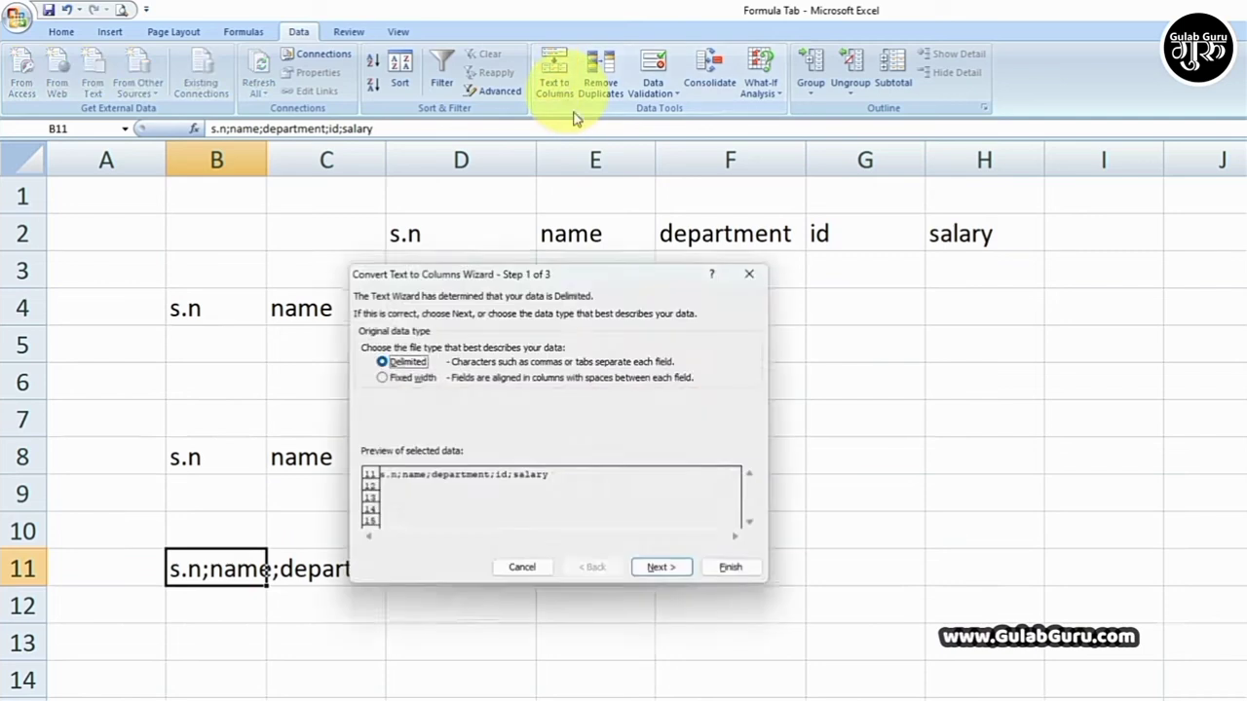
click(661, 571)
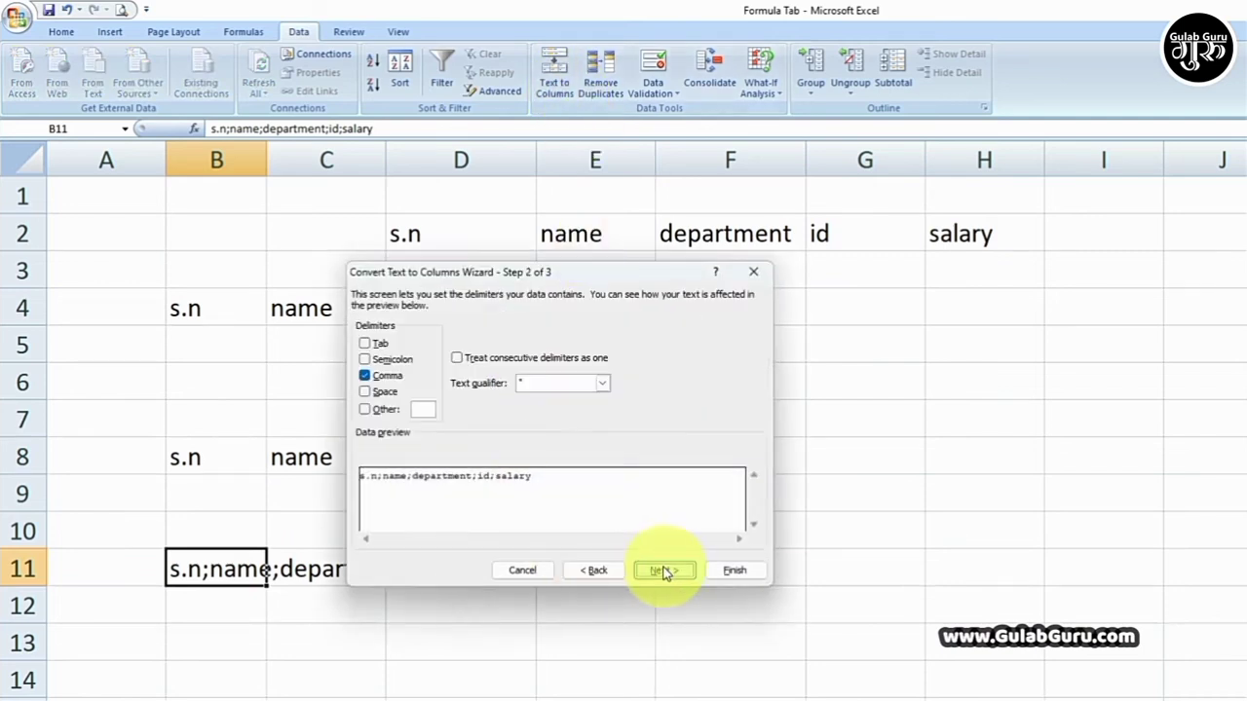
click(365, 360)
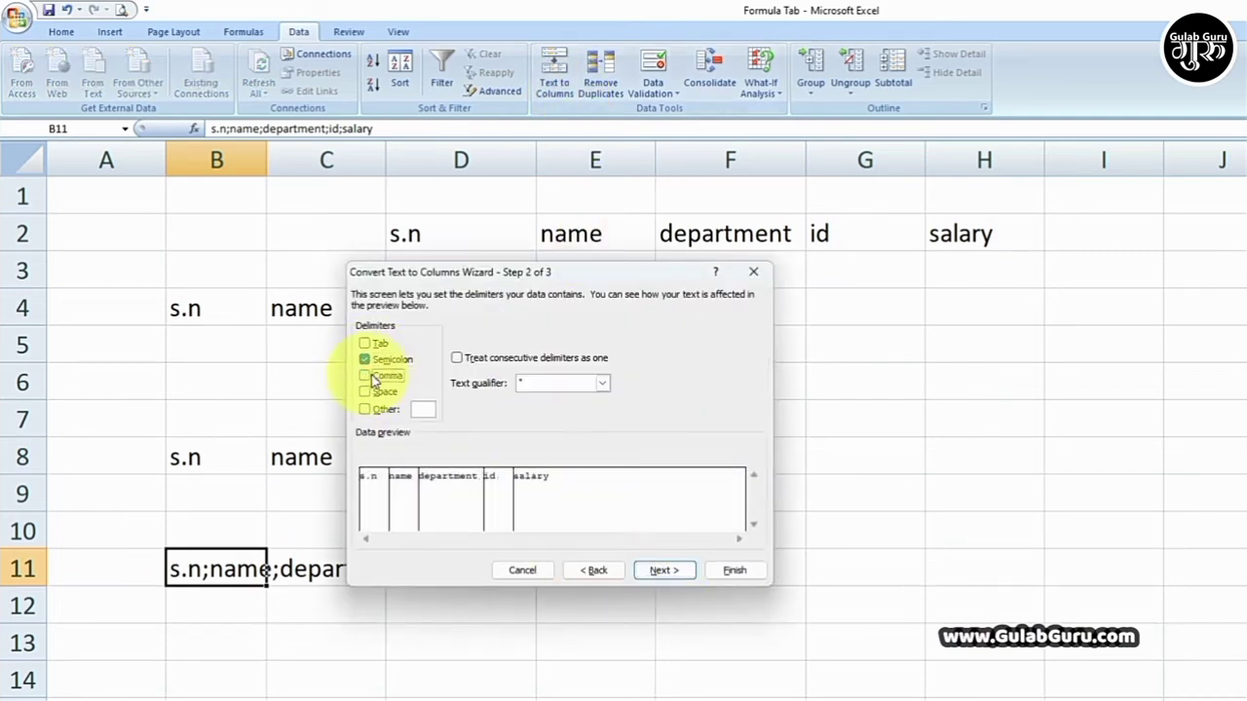
click(663, 571)
click(741, 571)
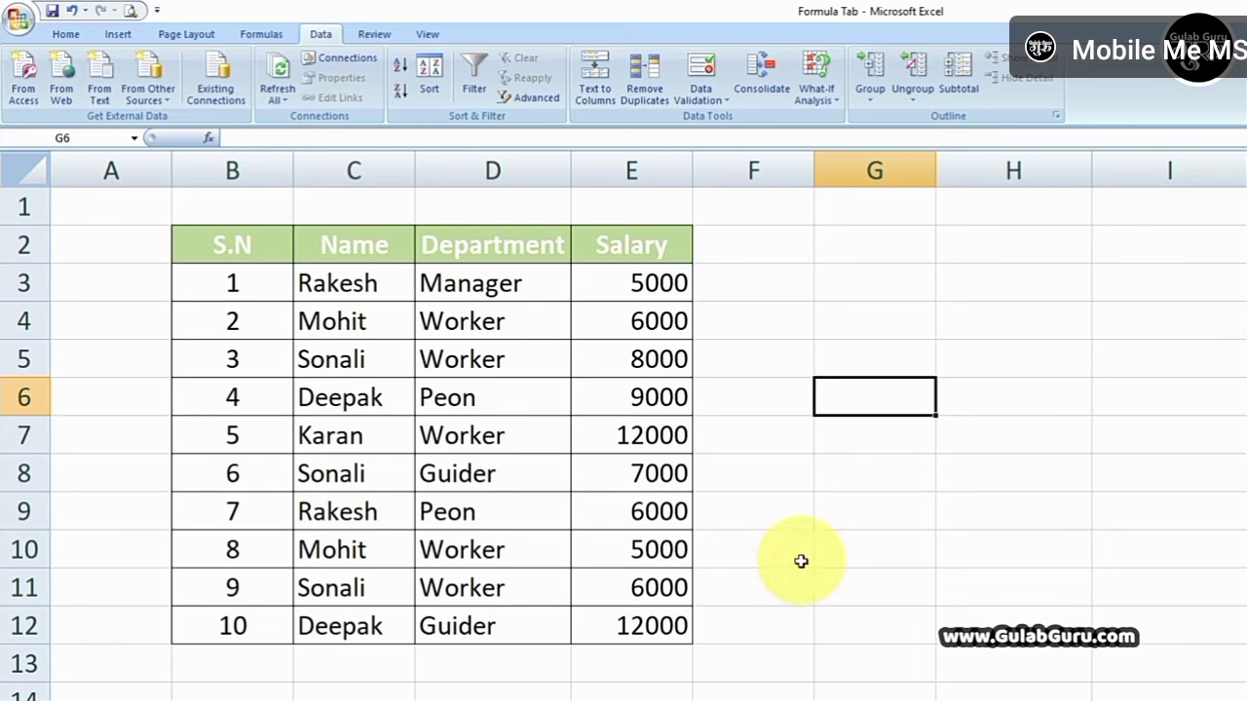
Remove duplicate rows from the employee salary table by comparing only the Name column
click(455, 328)
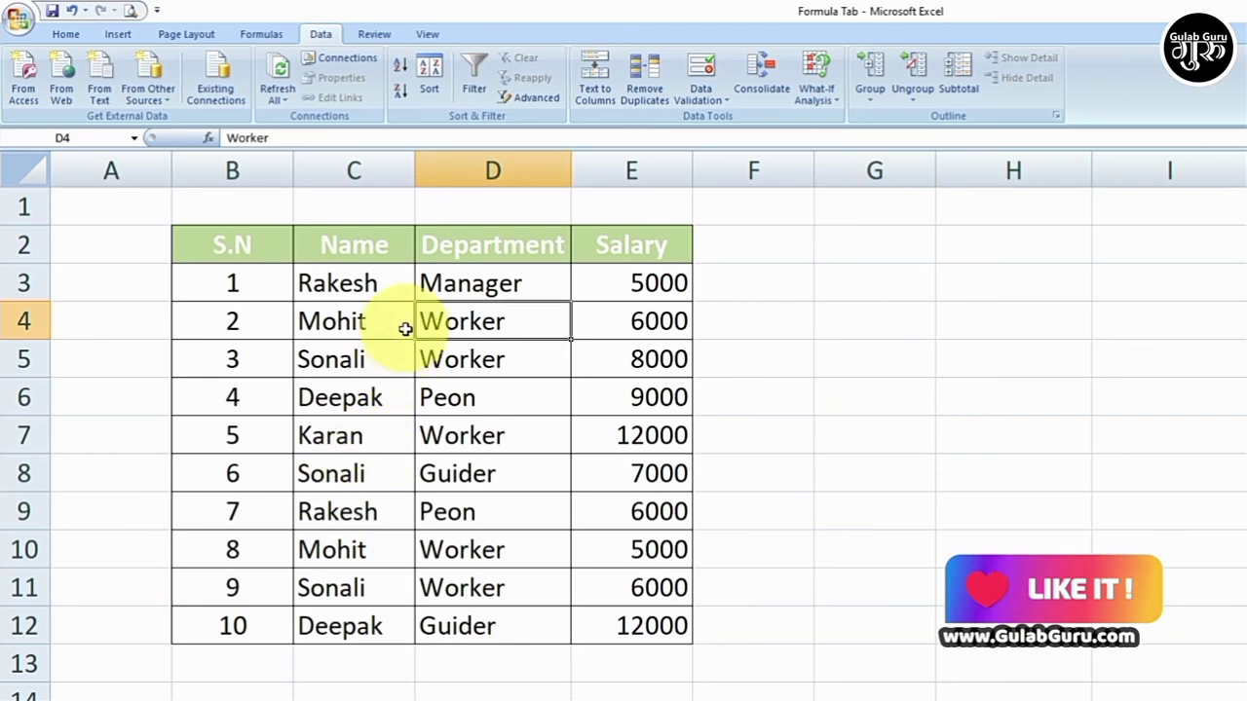
click(648, 92)
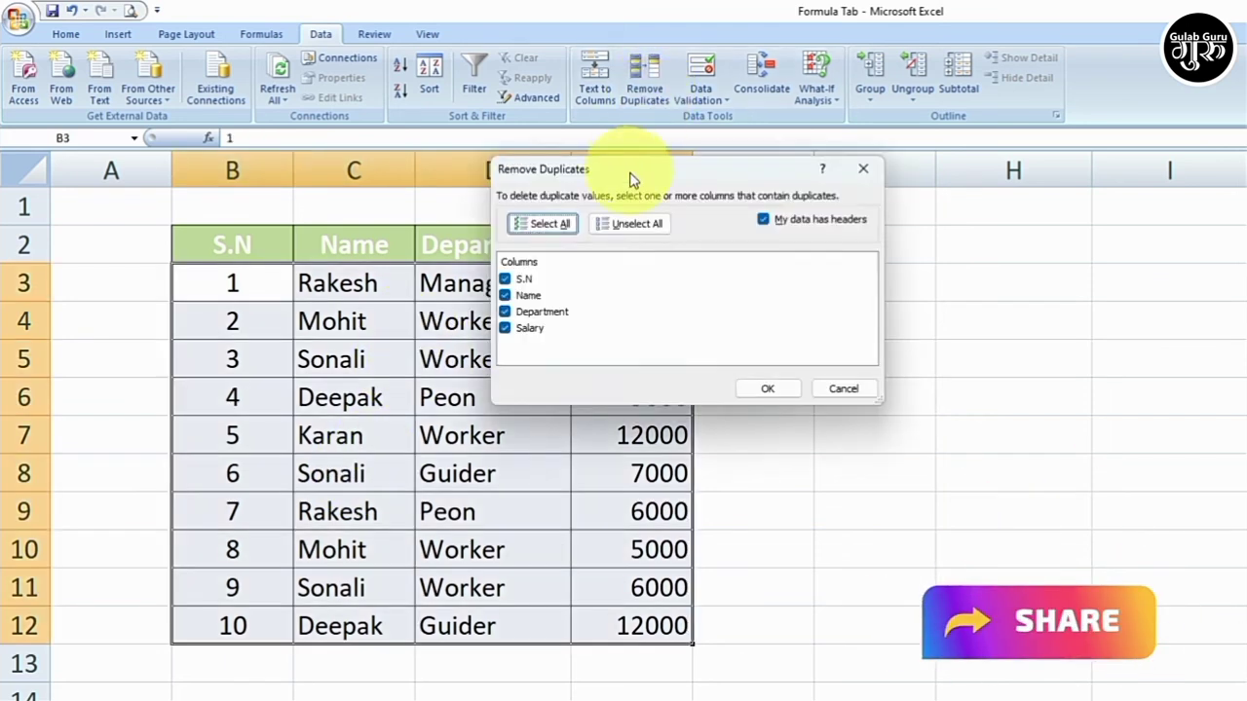
drag(632, 181, 607, 208)
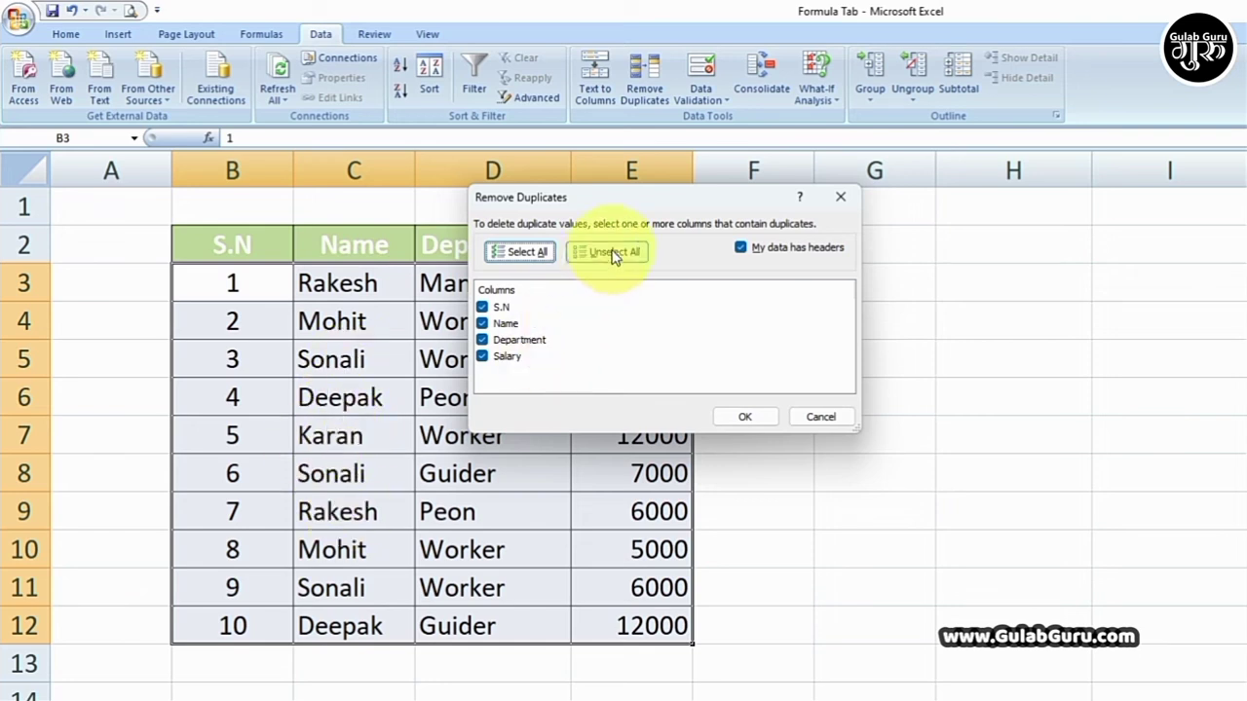
click(484, 326)
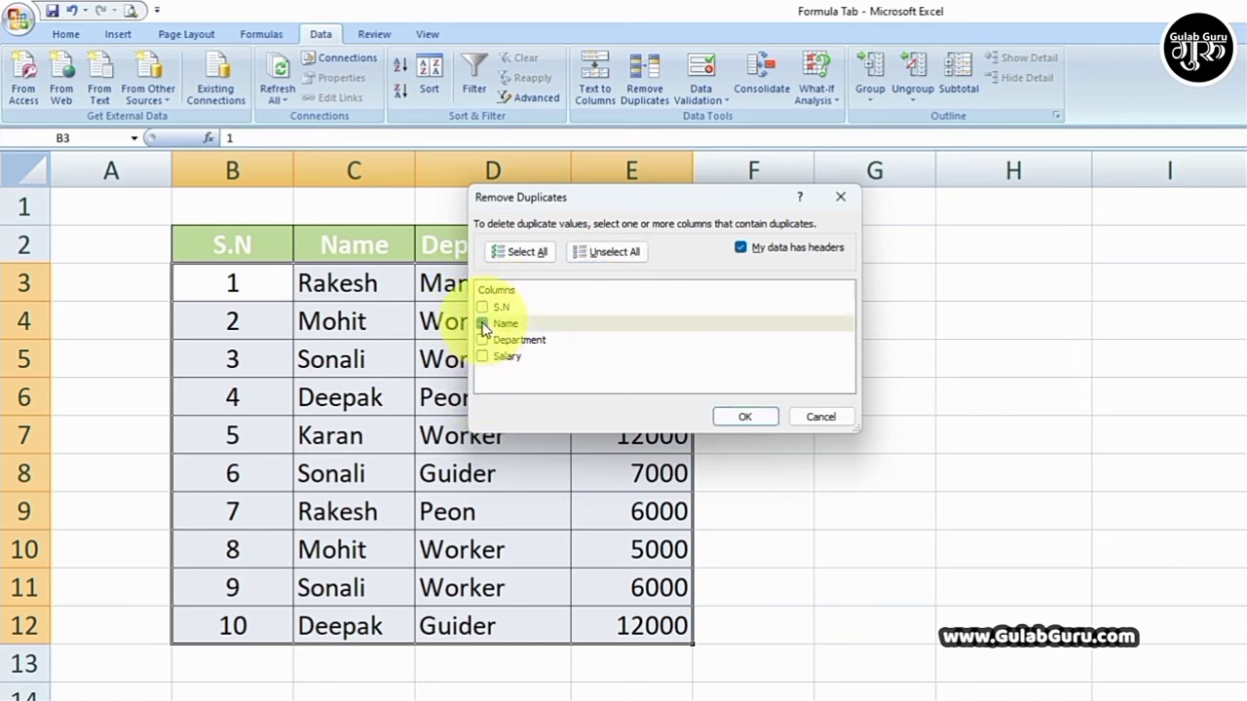
click(769, 418)
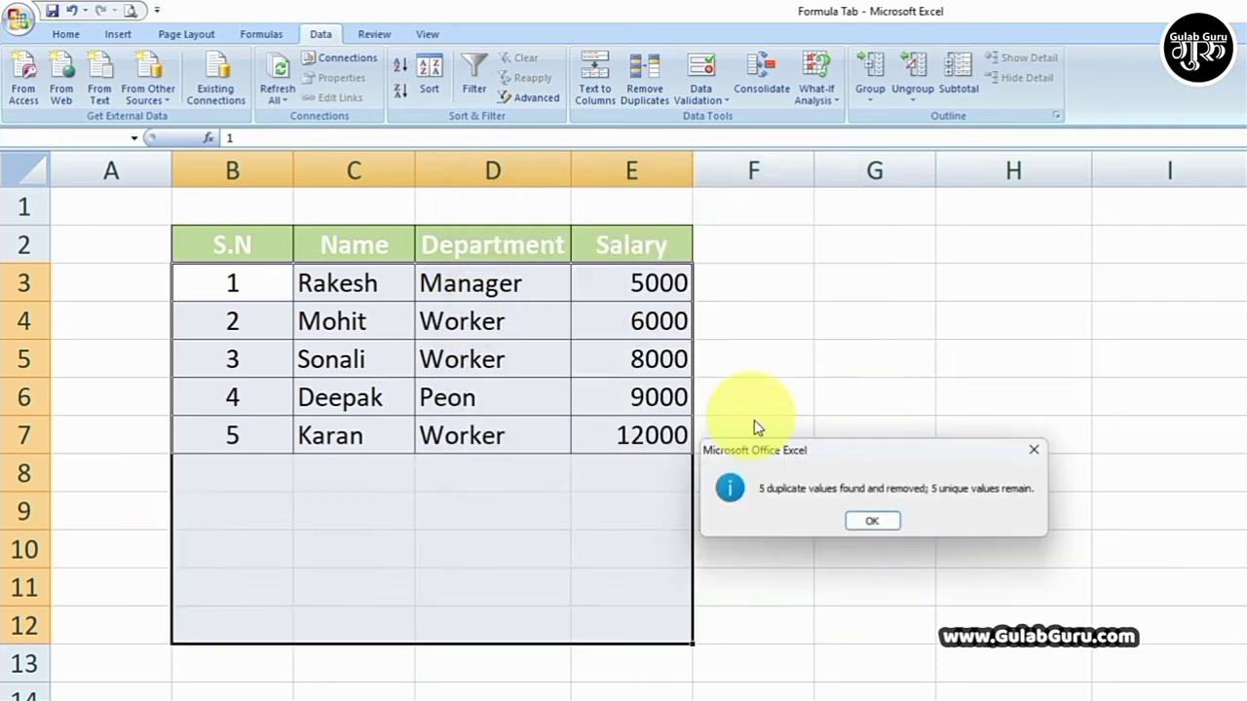
drag(849, 448, 527, 485)
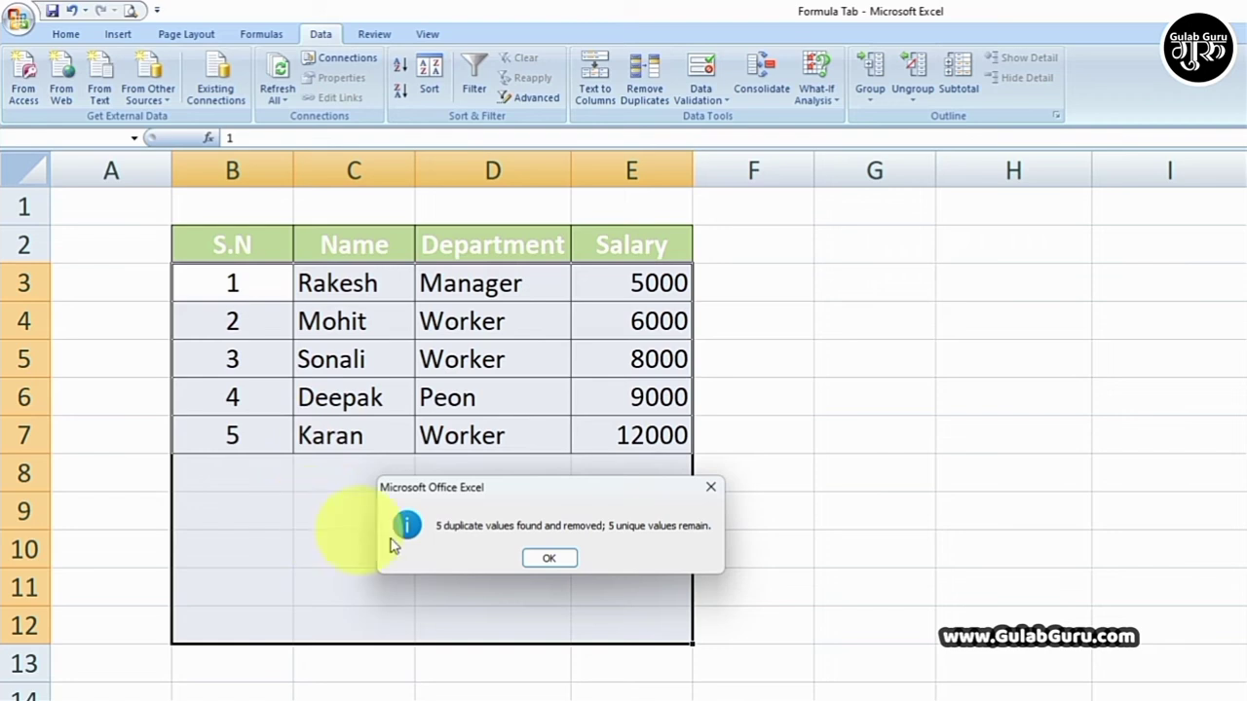
click(544, 561)
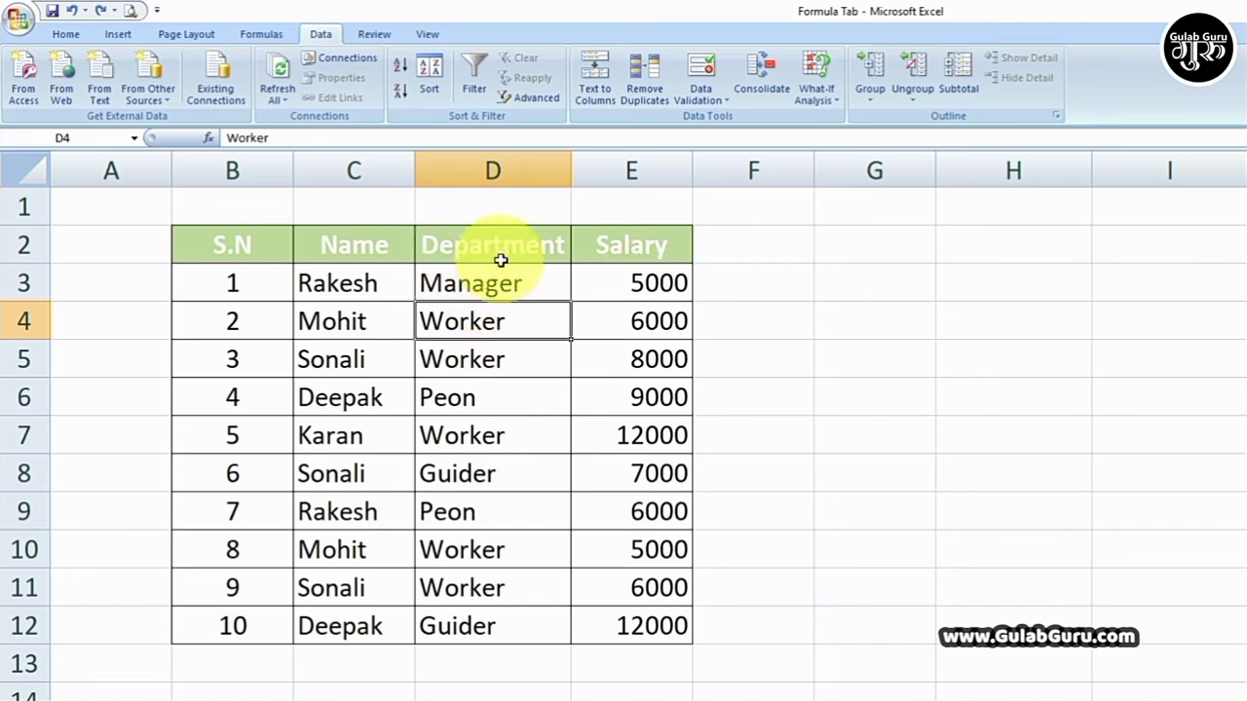
Remove duplicate rows from the employee salary table by comparing only the Department column, and undo the removal
click(650, 91)
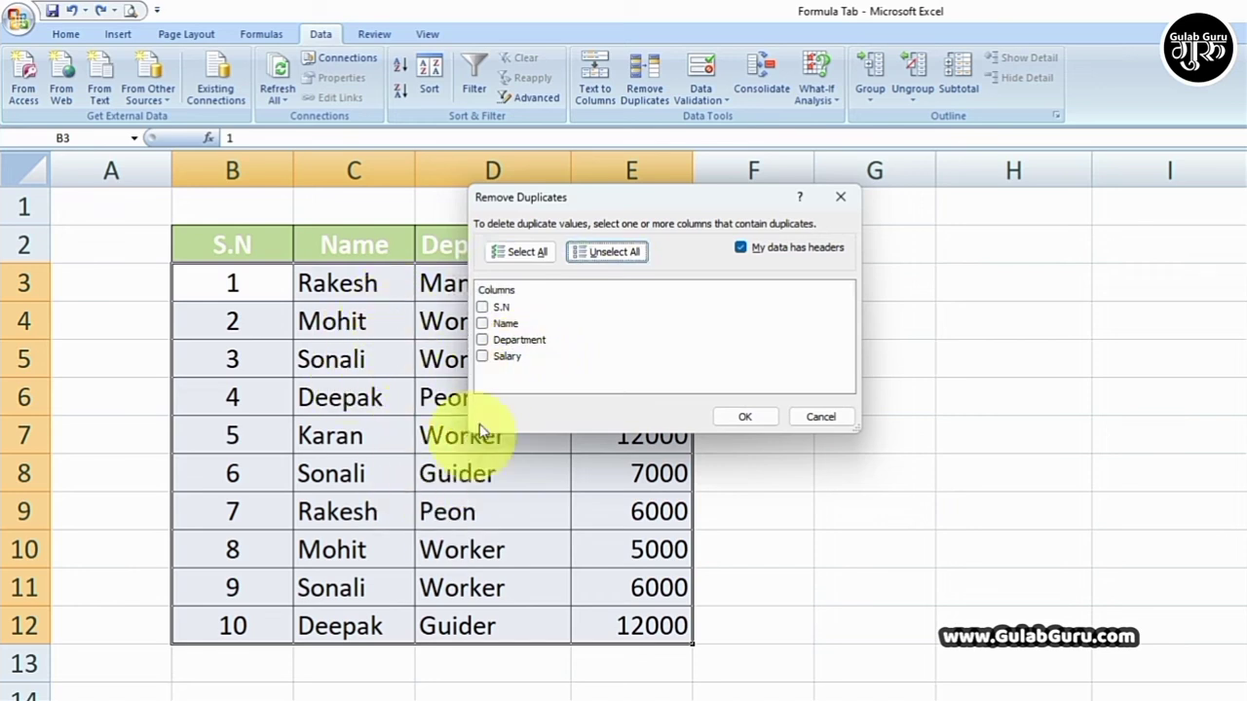
click(492, 341)
click(508, 340)
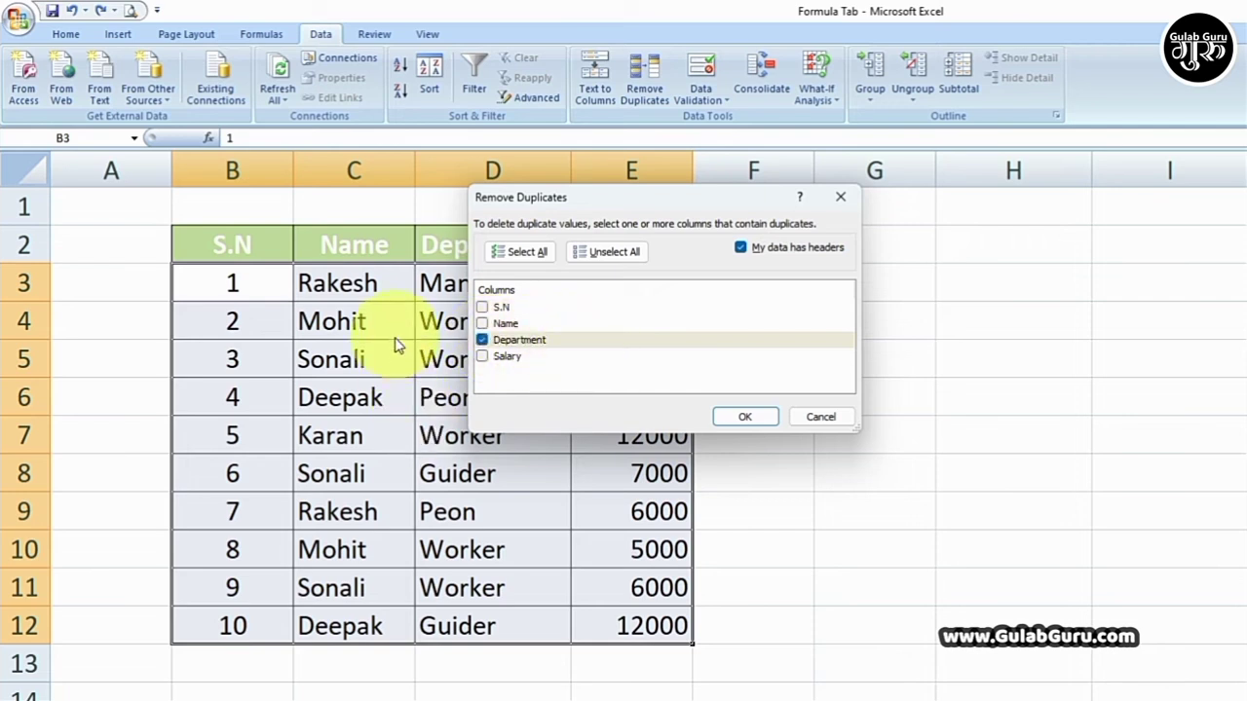
click(744, 419)
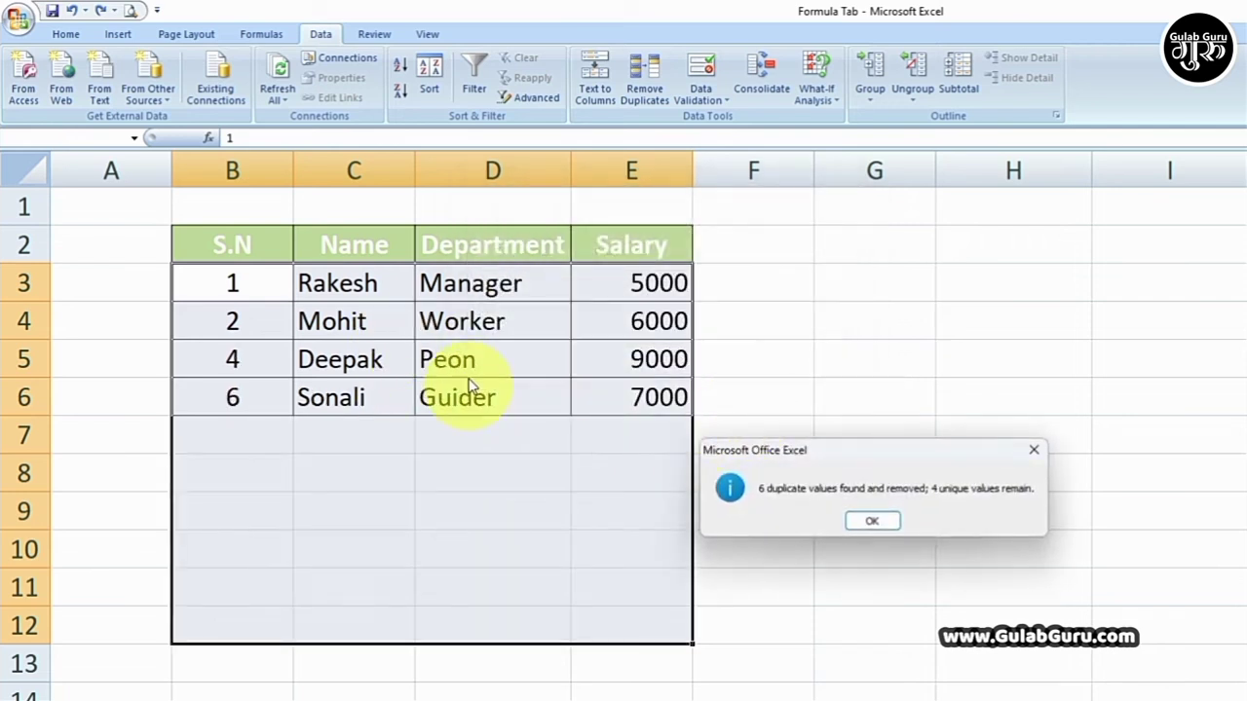
drag(870, 464, 493, 487)
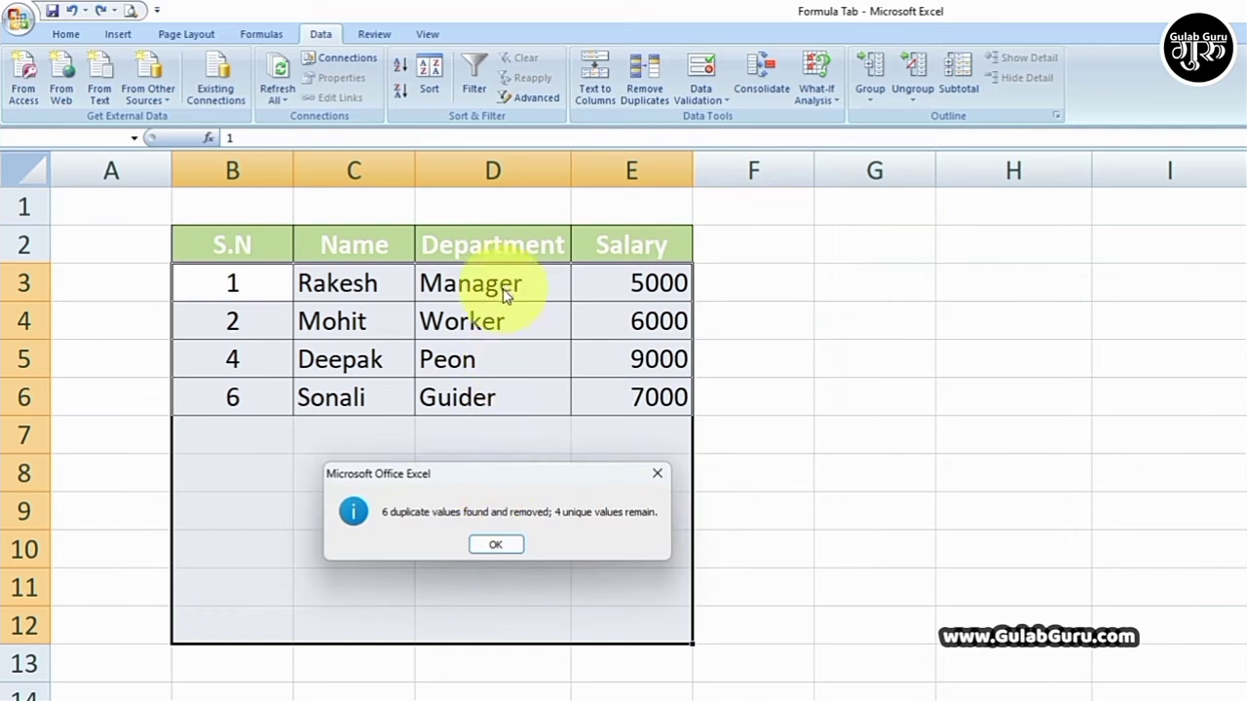
click(499, 545)
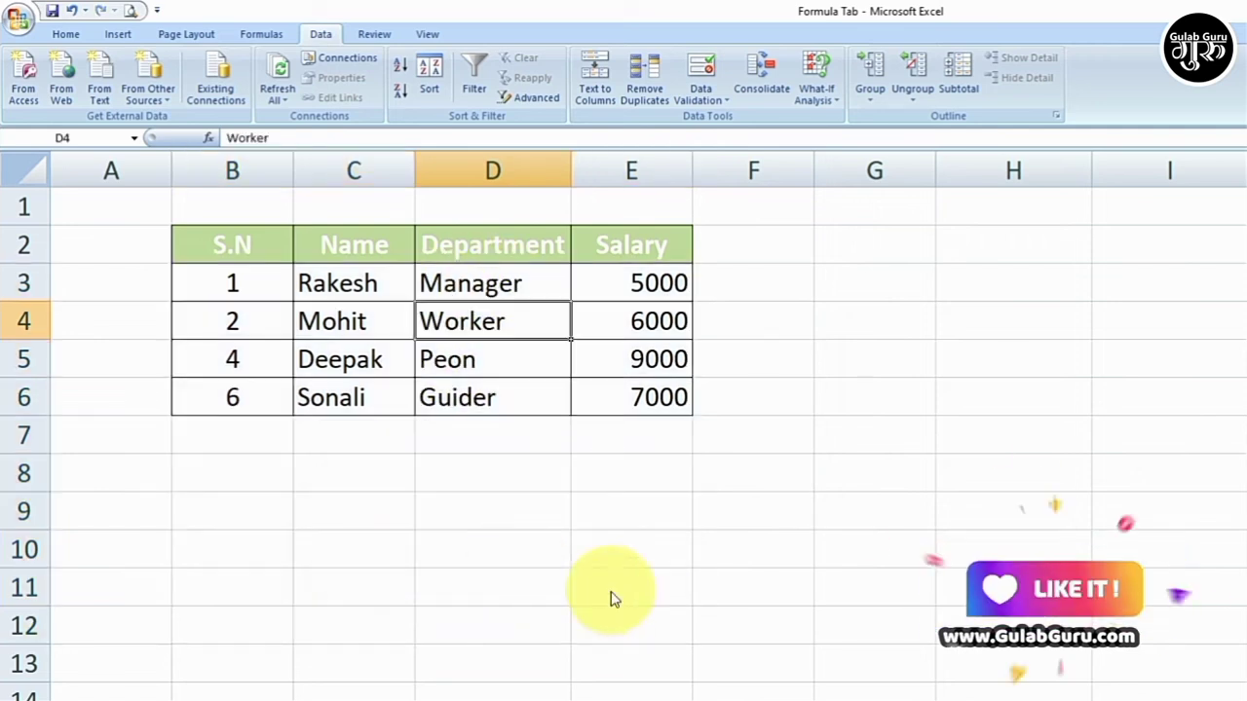
key(ctrl+z)
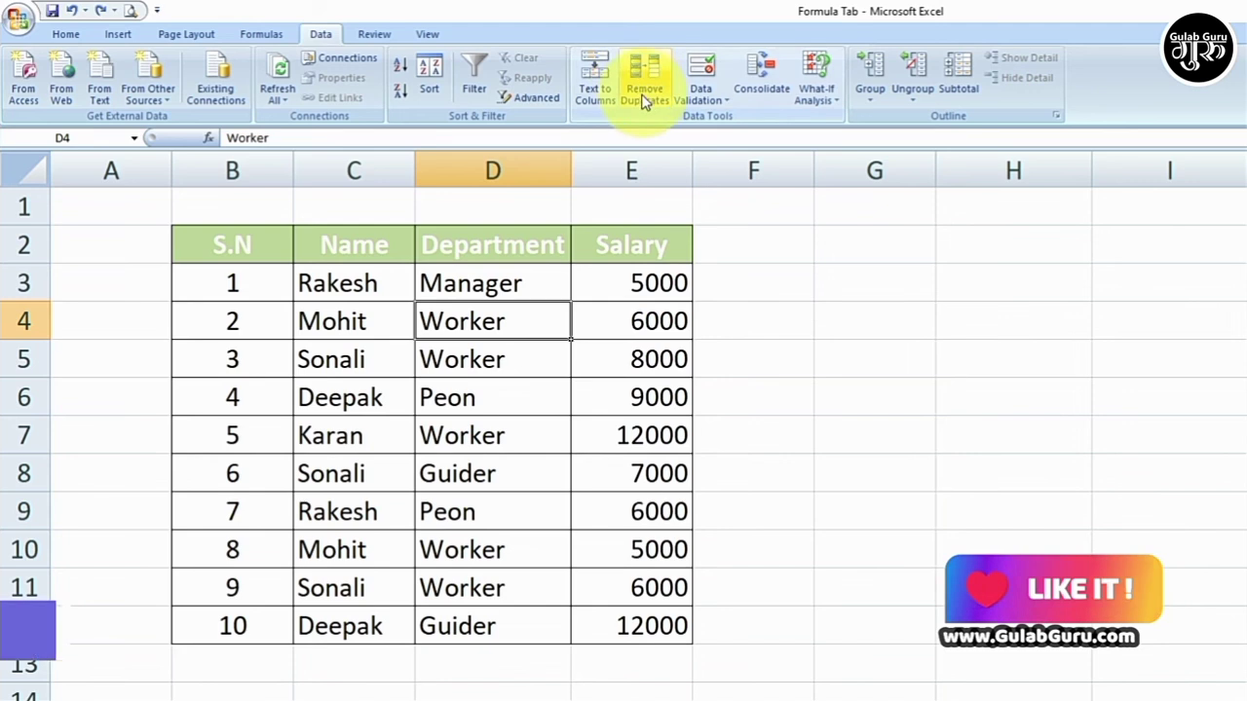
click(598, 366)
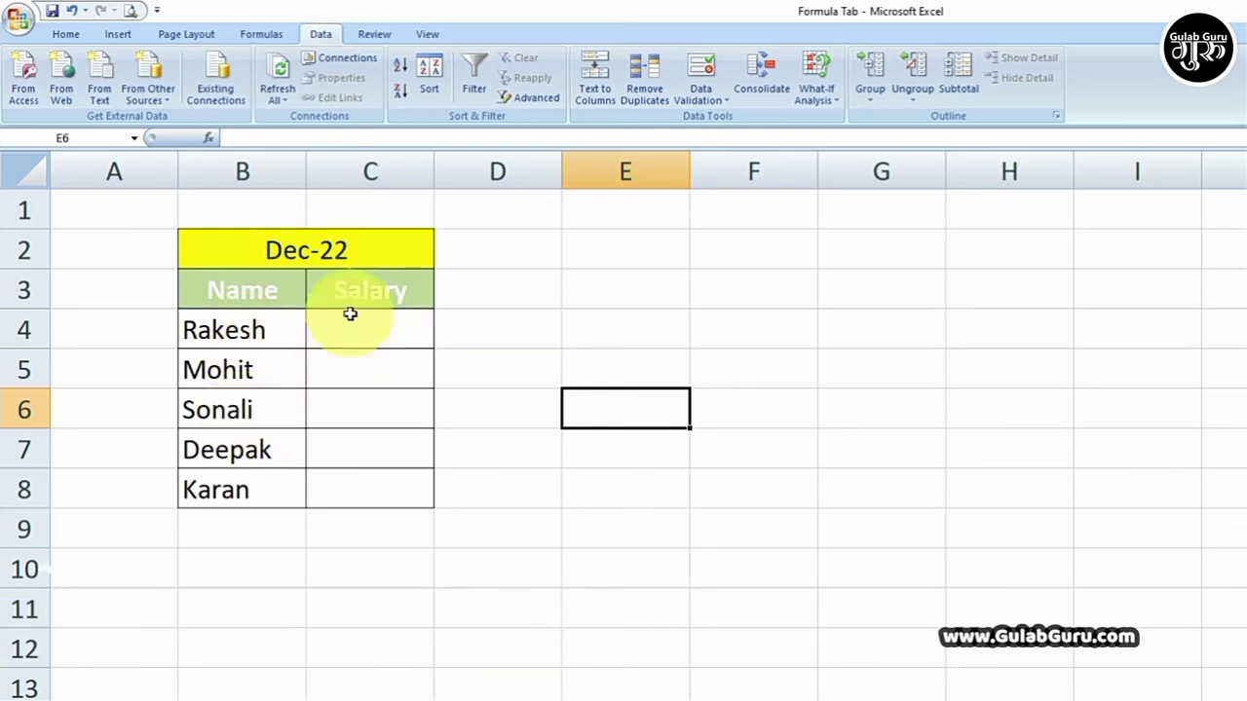
Enter 41 as a trial salary in C4 of the Dec-22 table and clear it again
click(360, 333)
text(41)
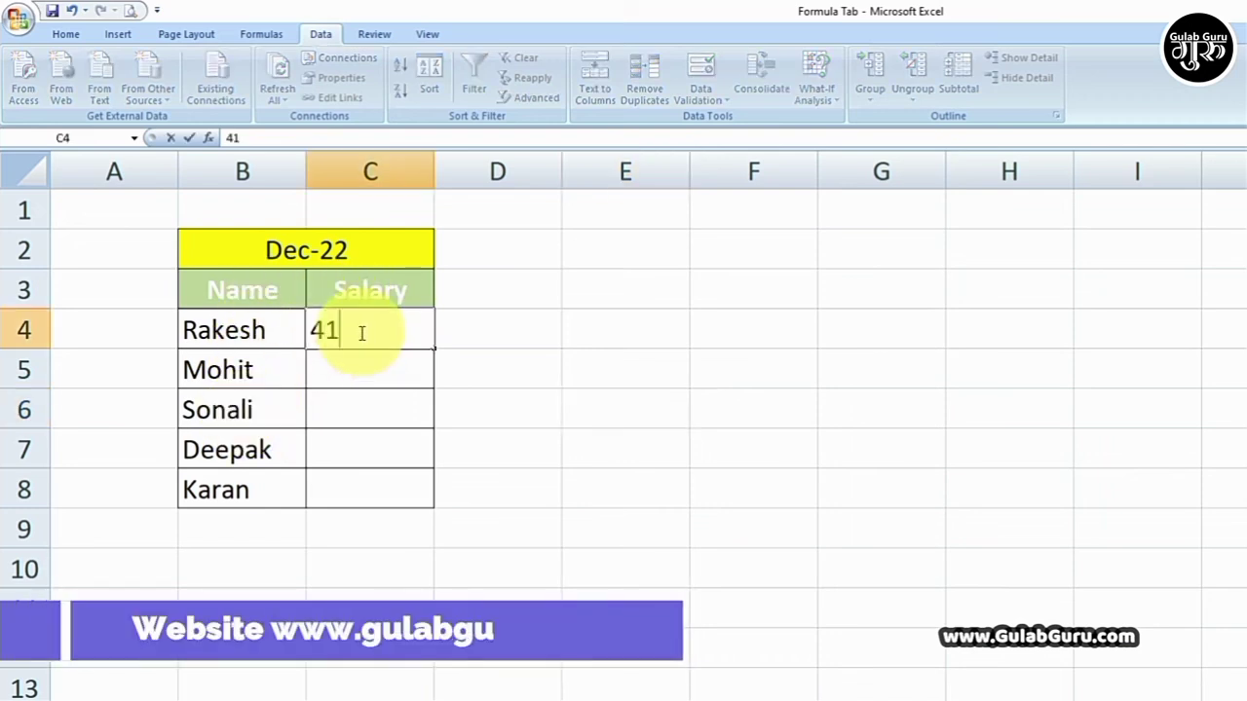
click(536, 357)
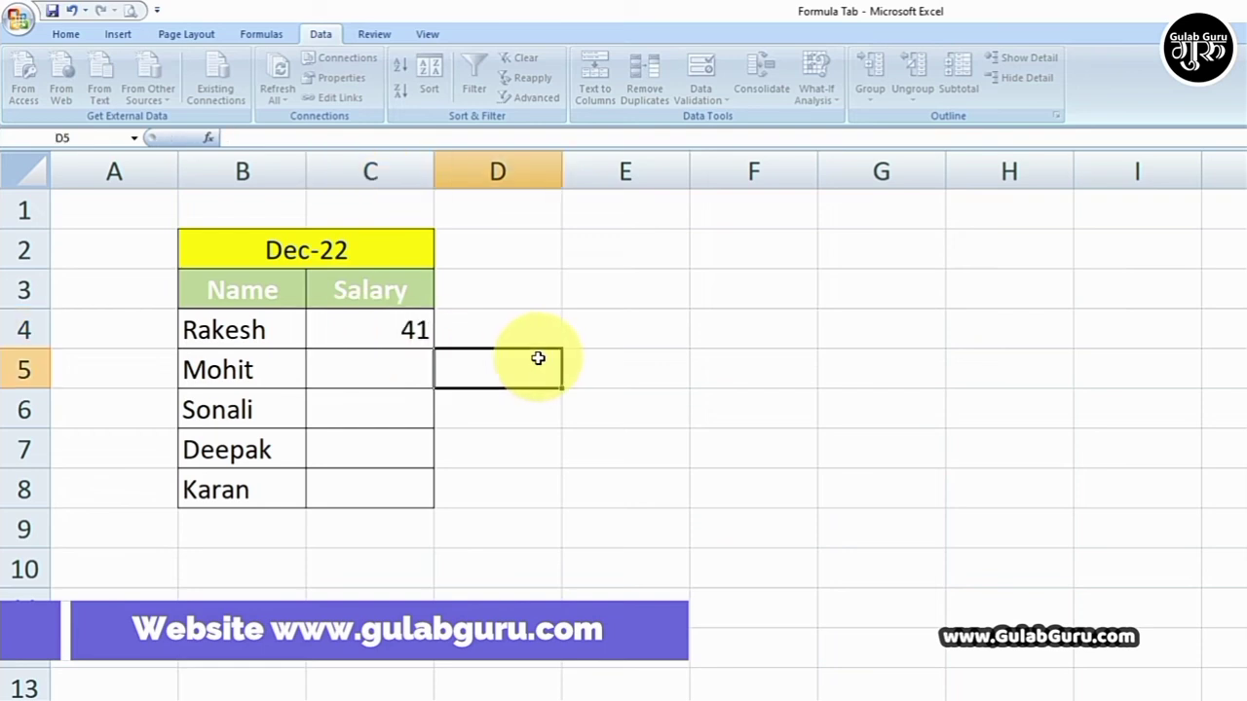
click(392, 333)
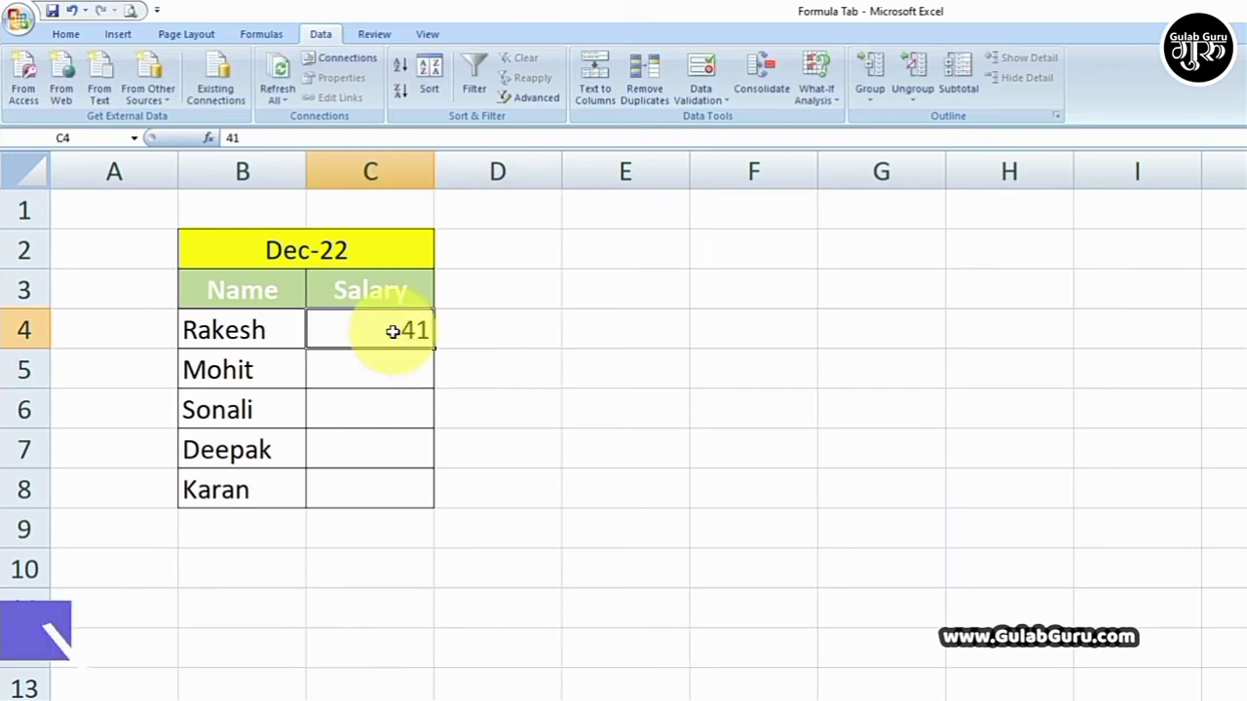
key(BackSpace)
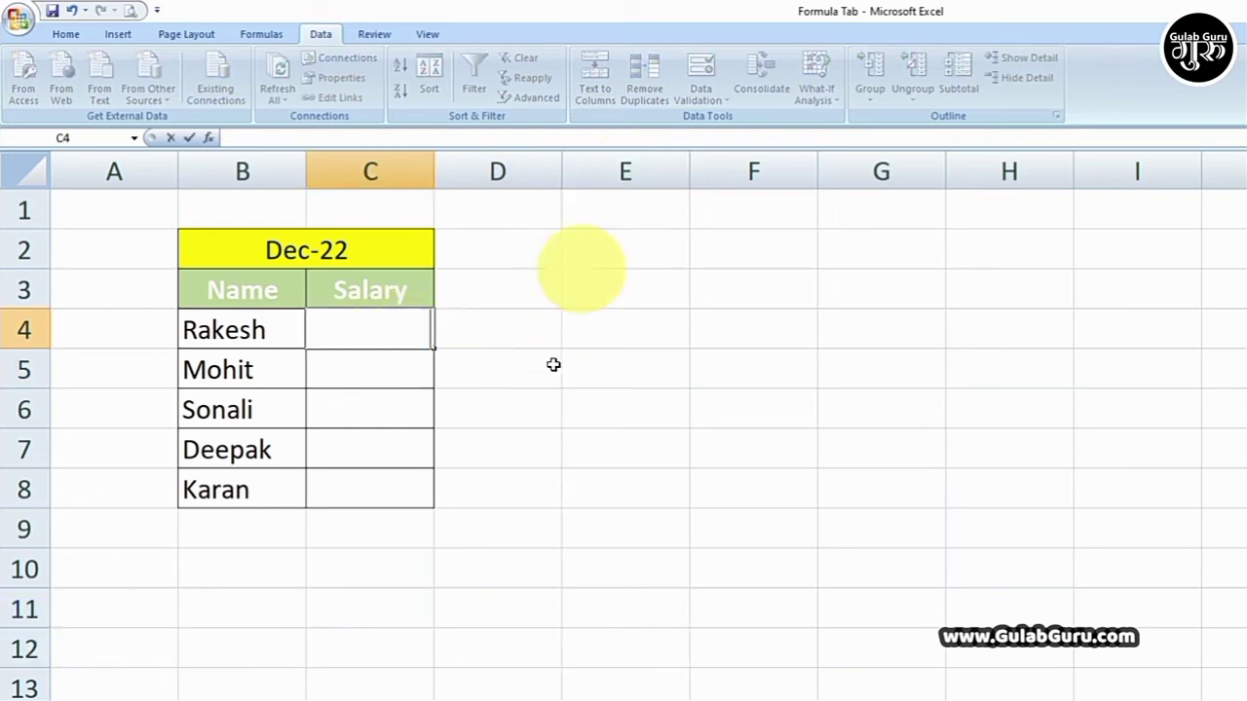
click(517, 407)
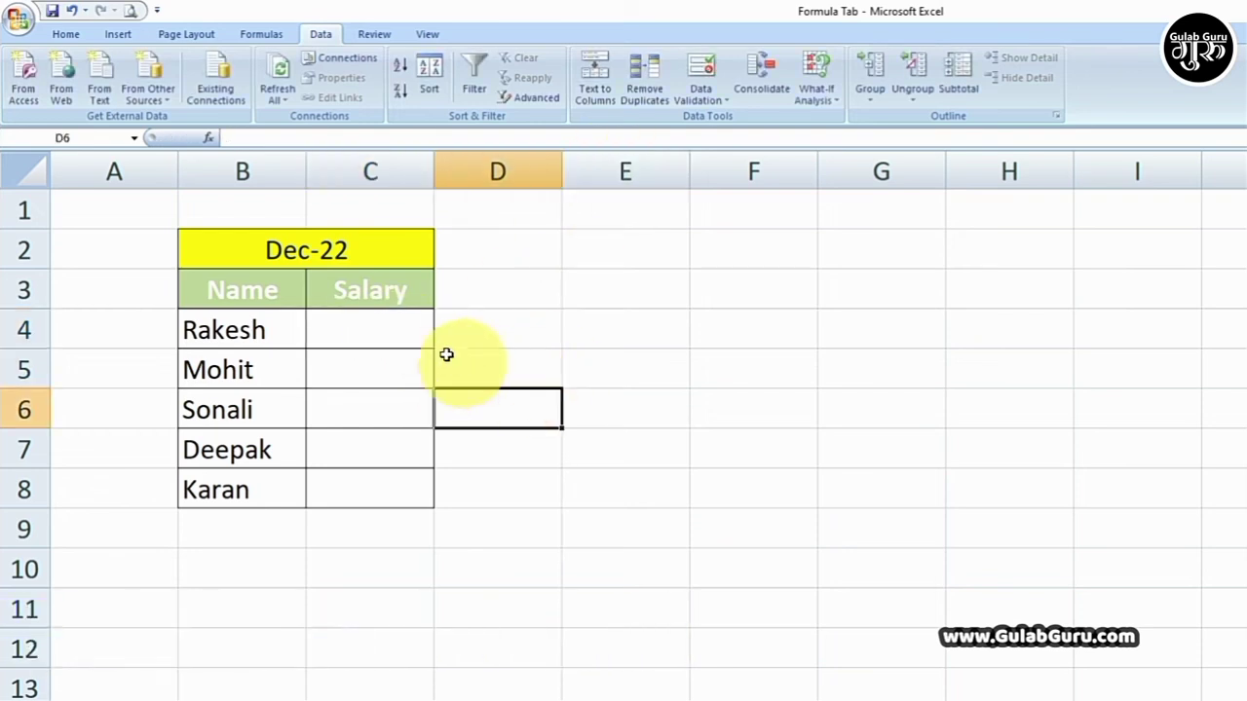
Start a data validation rule for salary cells C4:C8 that allows only whole numbers using the between condition
click(372, 331)
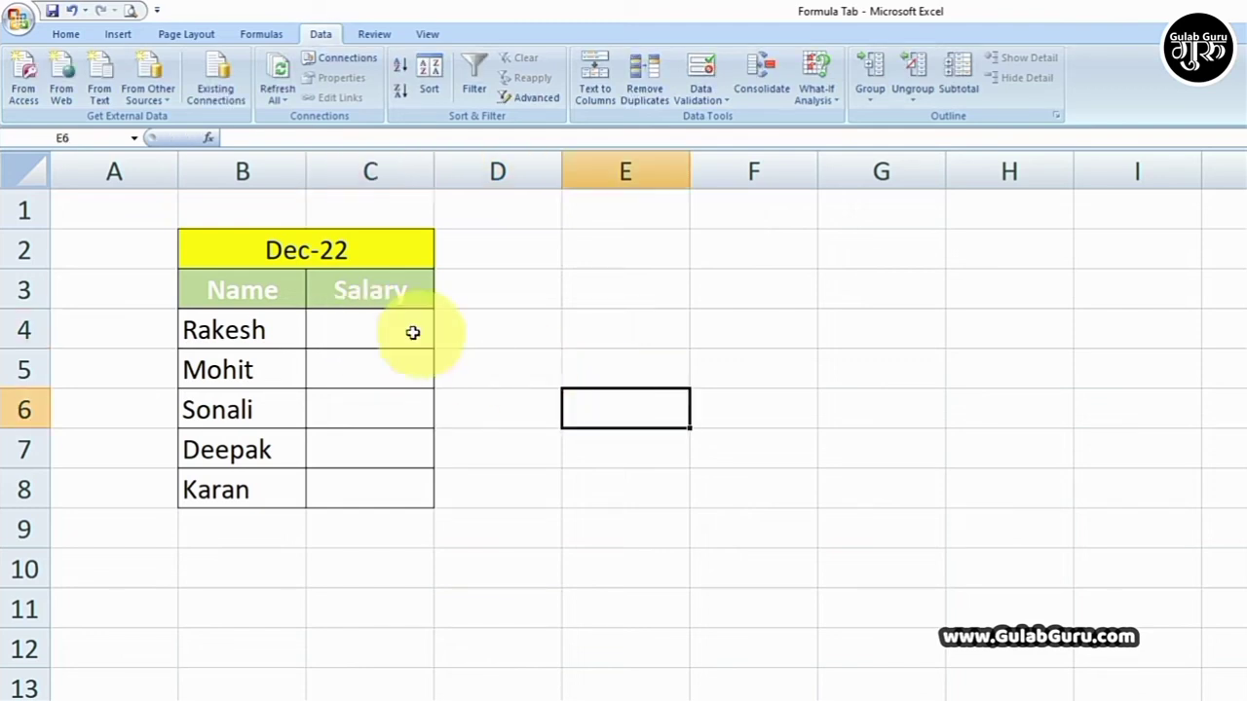
drag(412, 332, 403, 476)
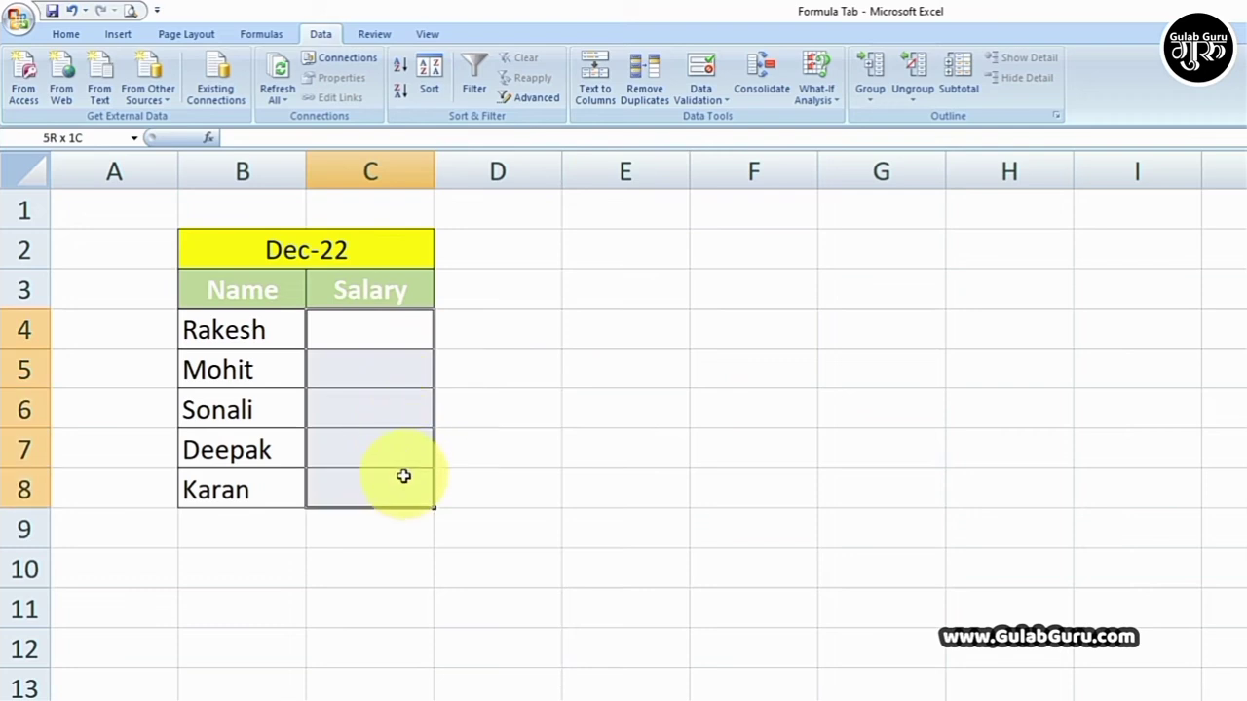
click(694, 99)
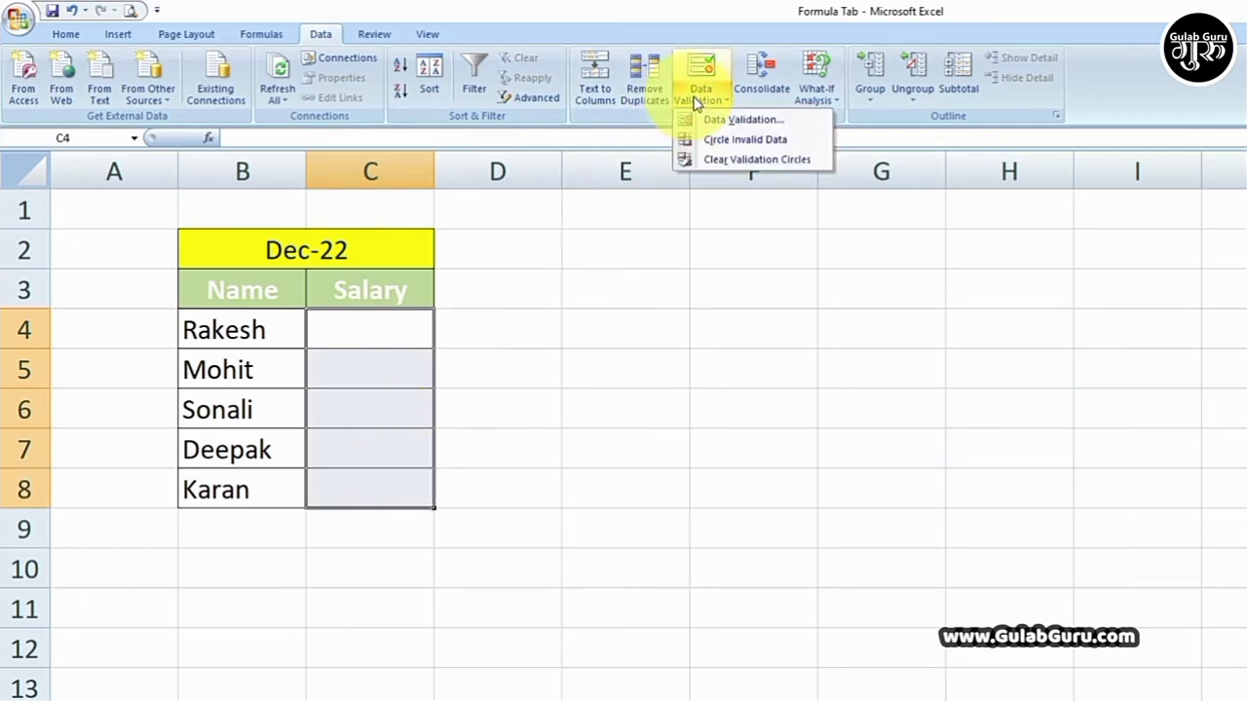
click(732, 120)
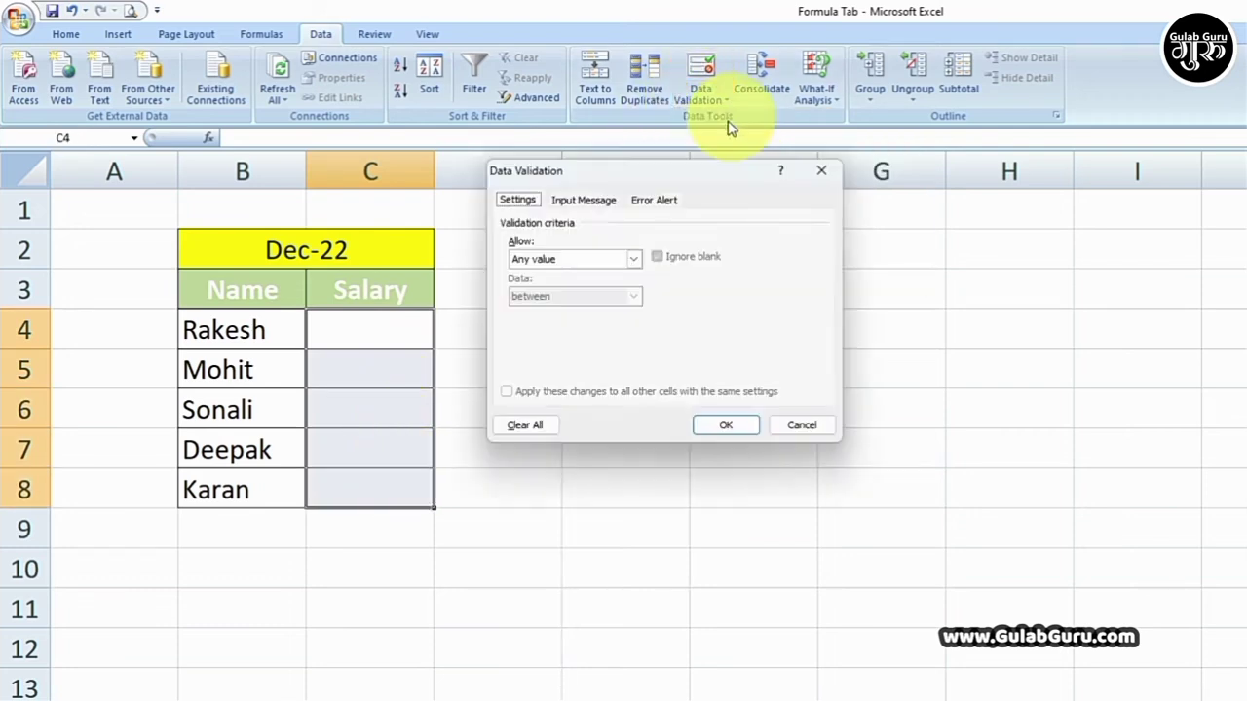
drag(660, 170, 633, 164)
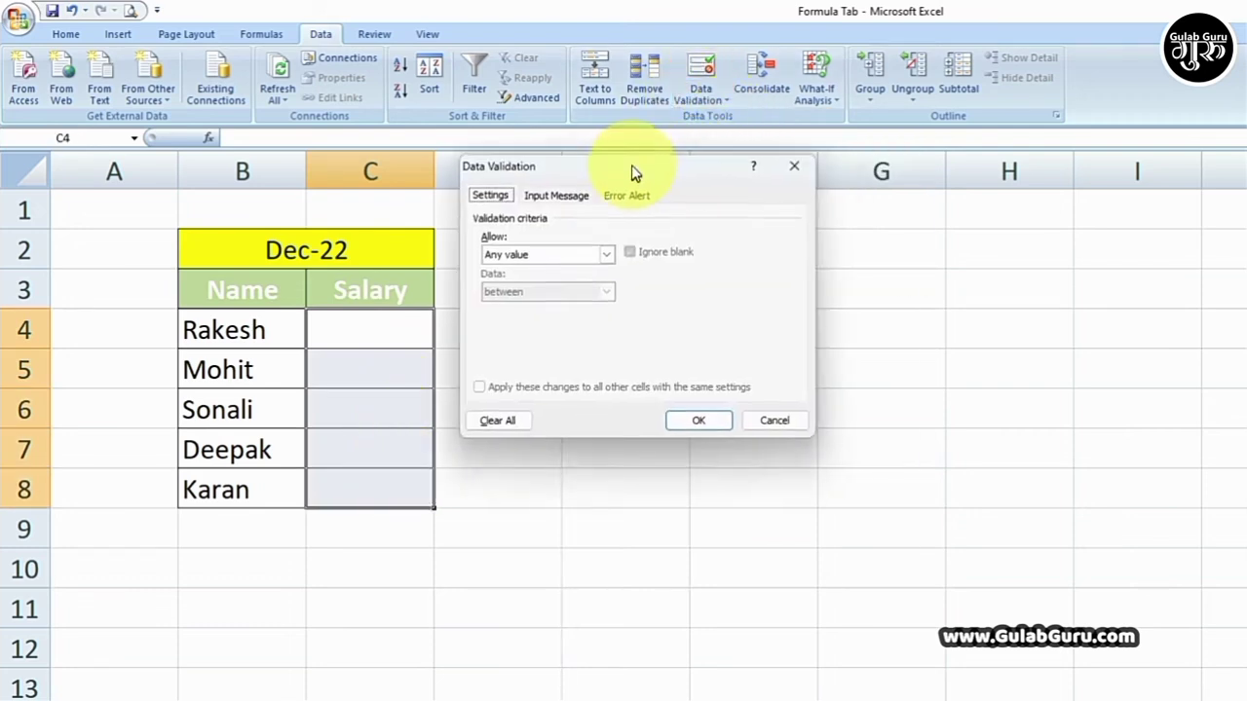
click(607, 255)
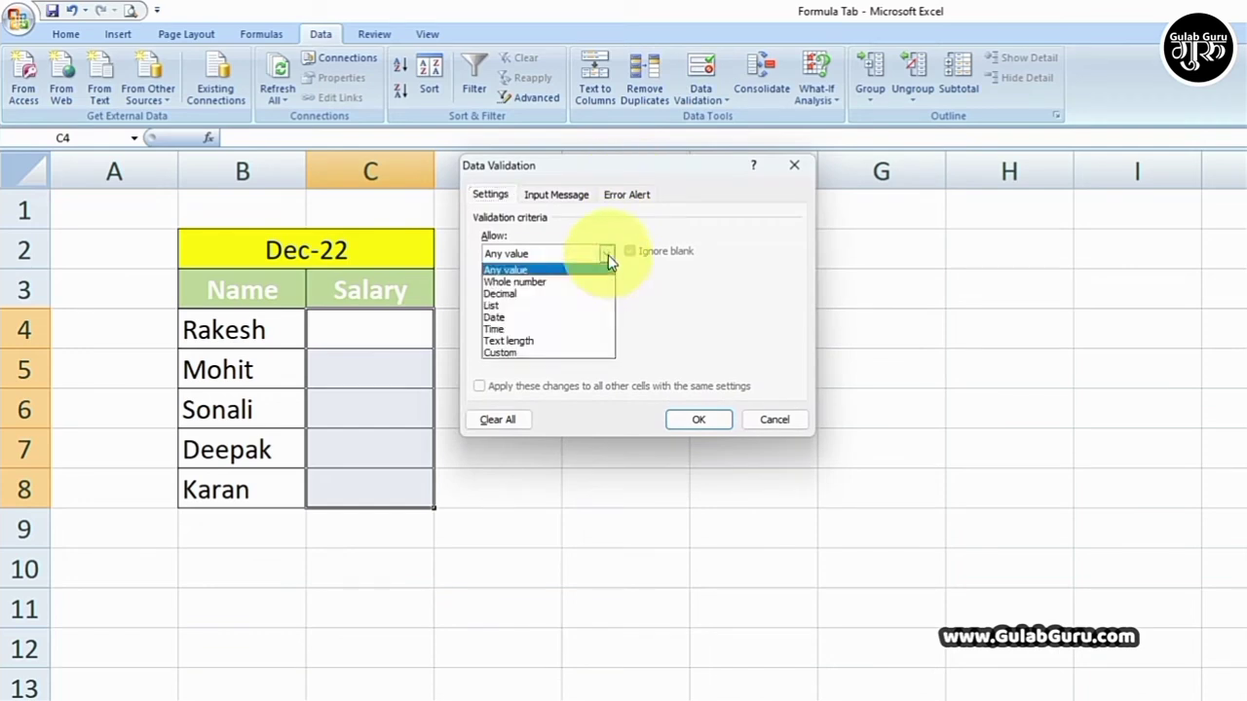
click(530, 283)
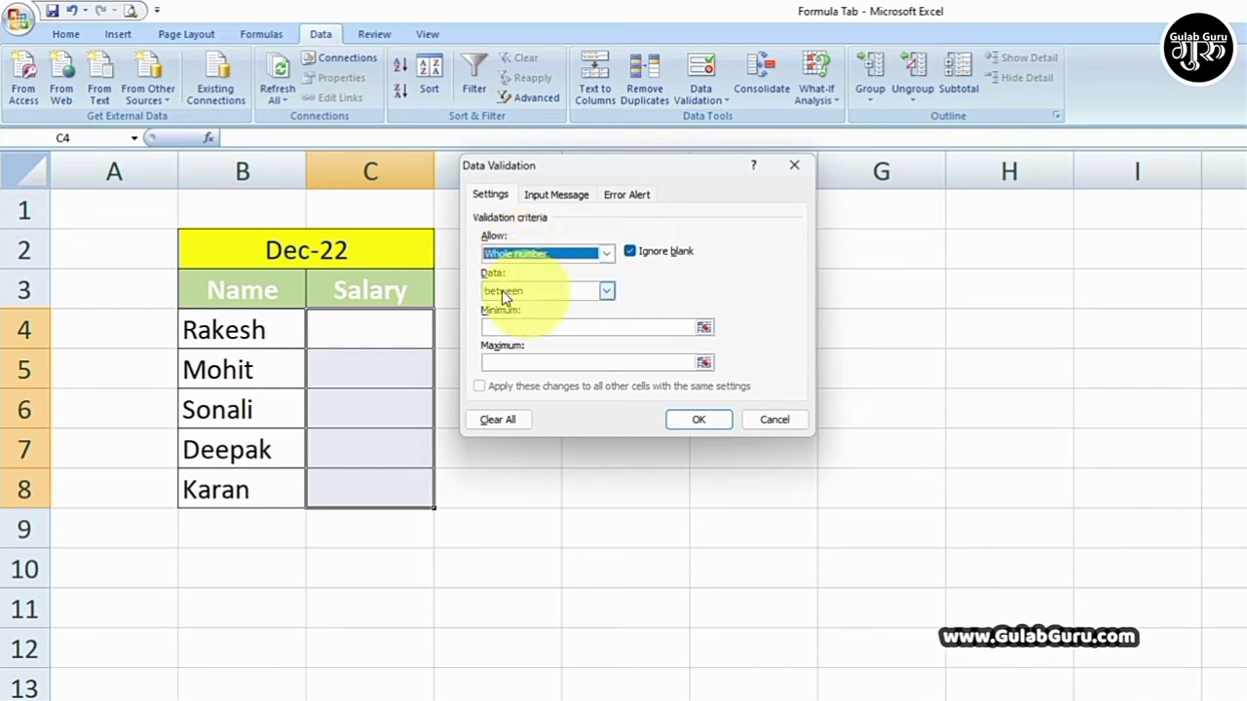
click(606, 290)
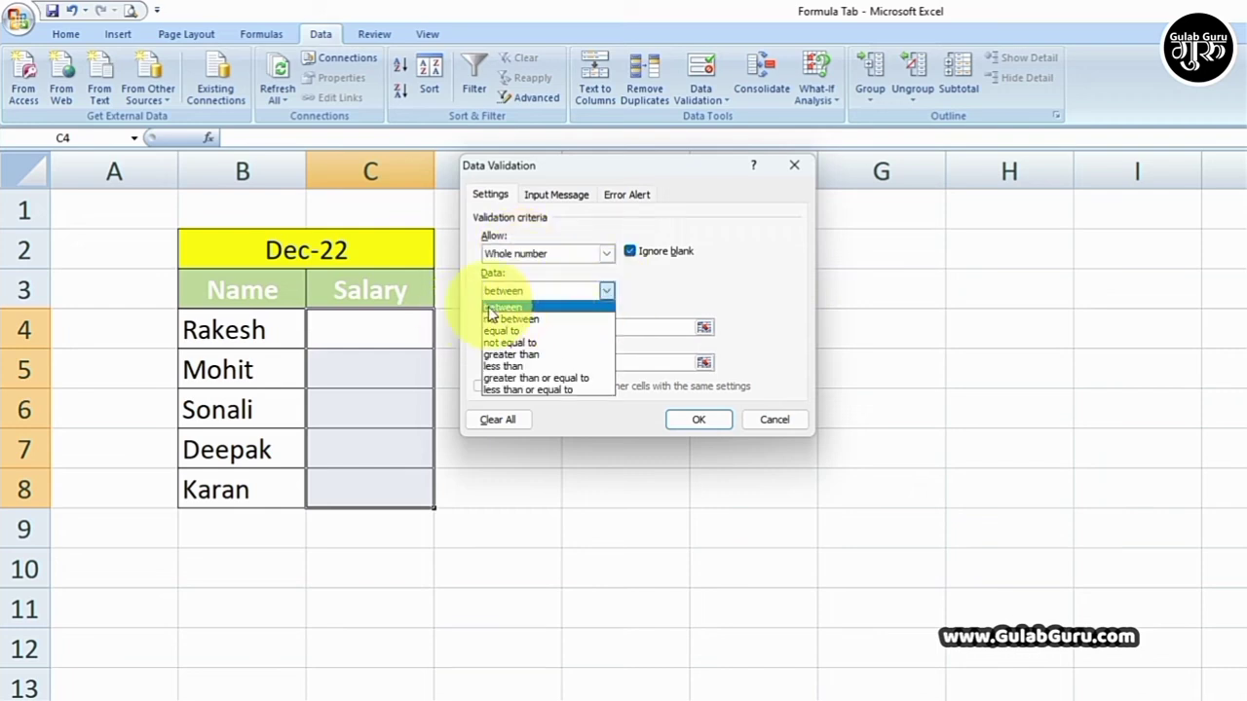
click(517, 310)
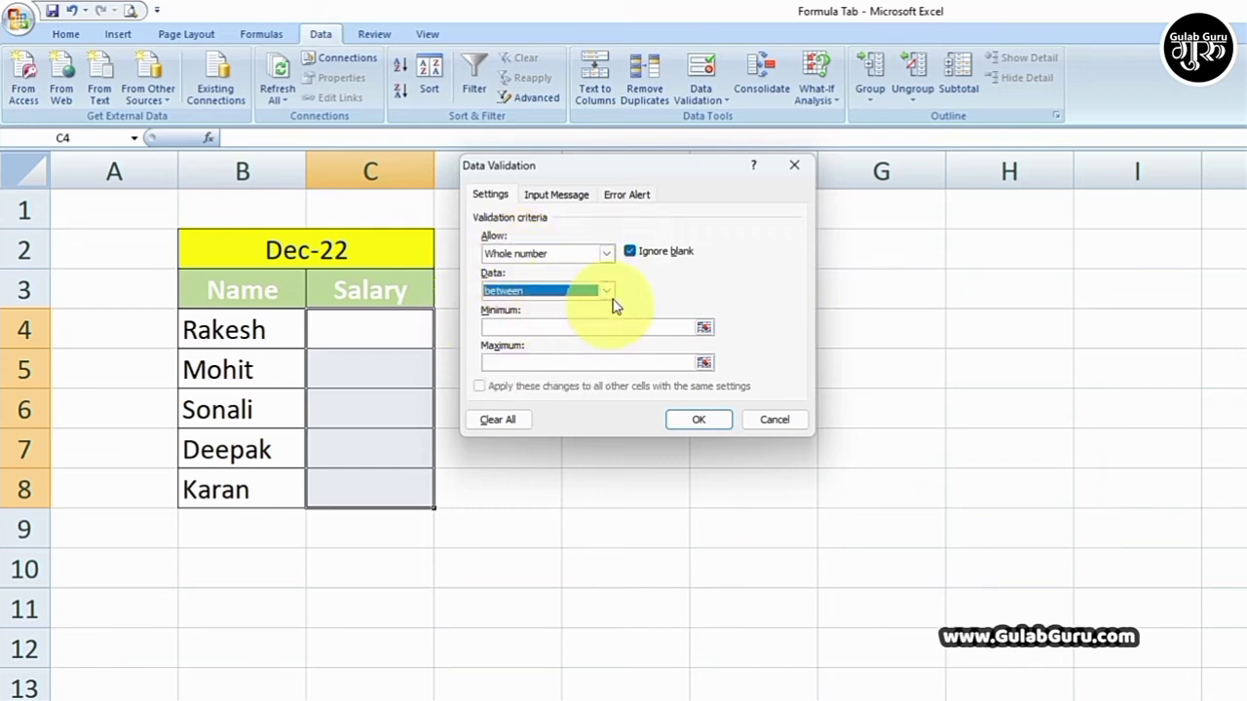
Set the validation rule's minimum to 5000 and maximum to 8000, review the input message and error alert settings, and apply it
click(506, 327)
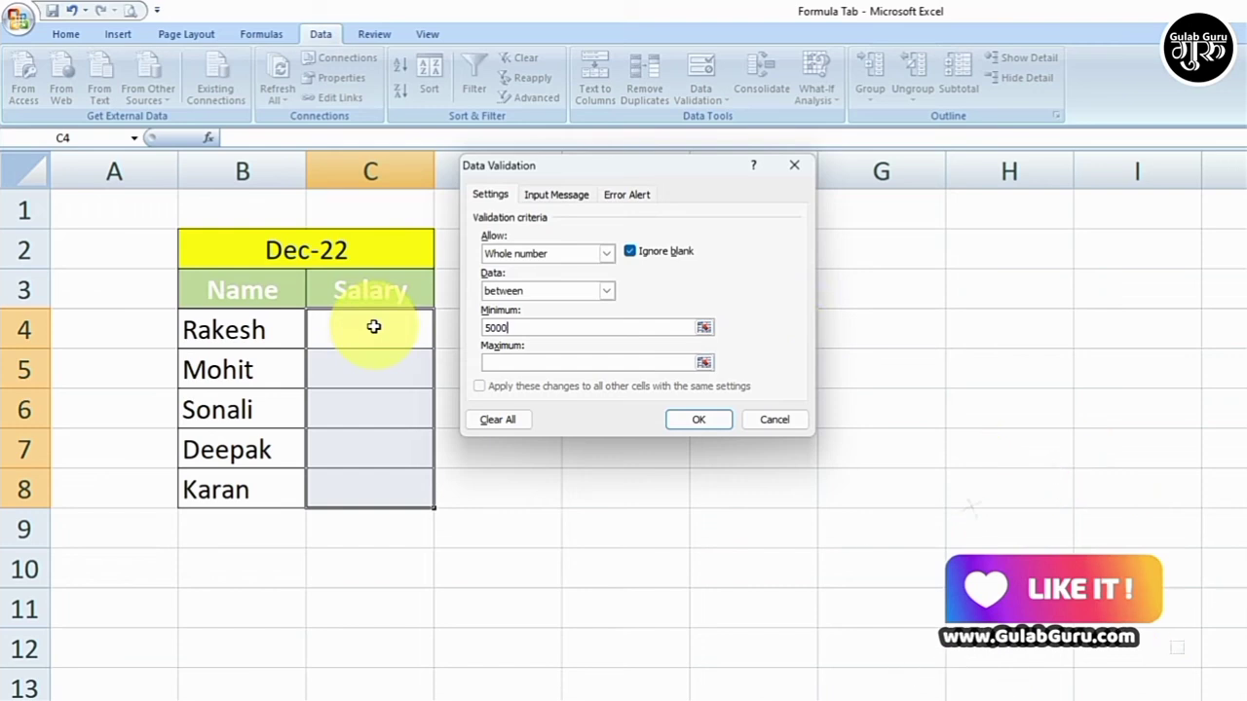
click(521, 363)
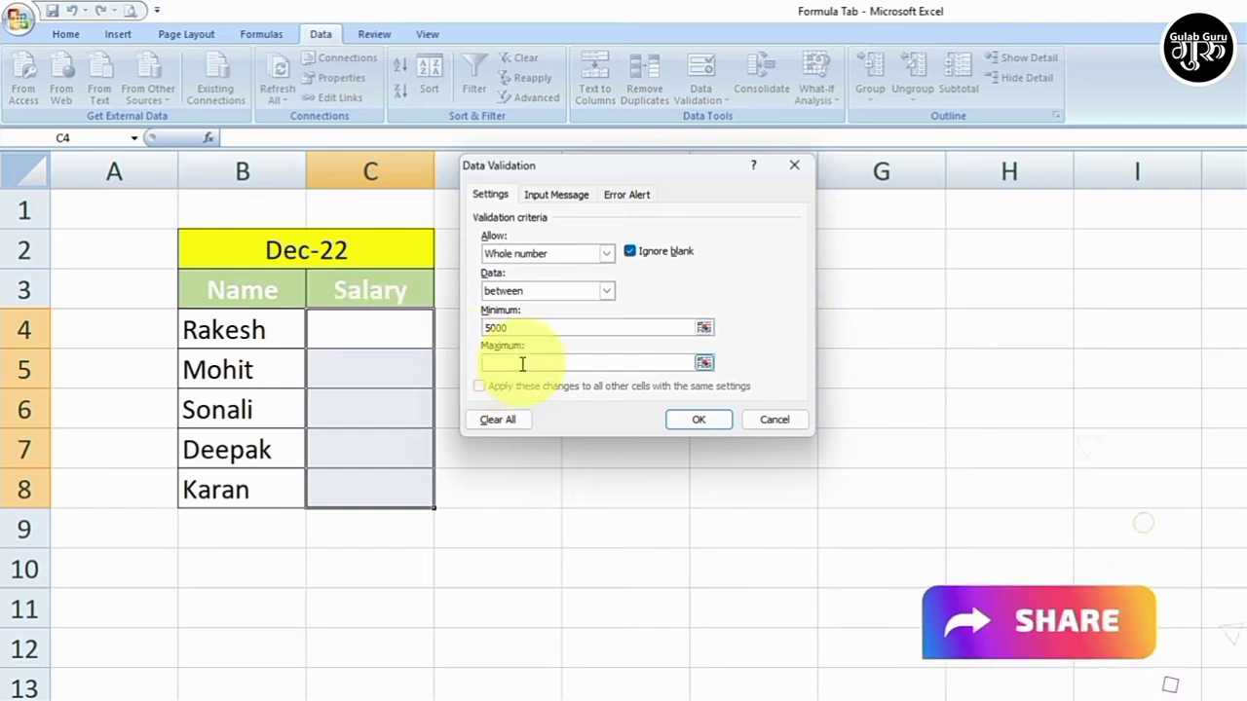
text(8000)
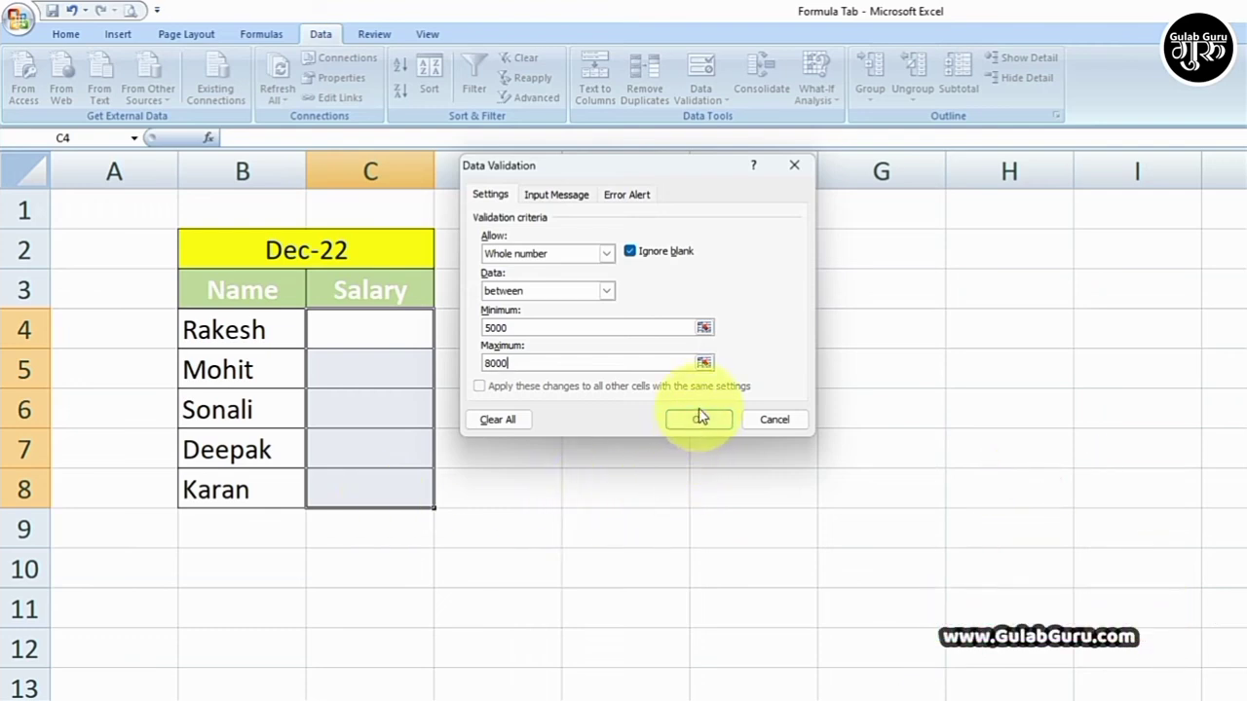
click(568, 195)
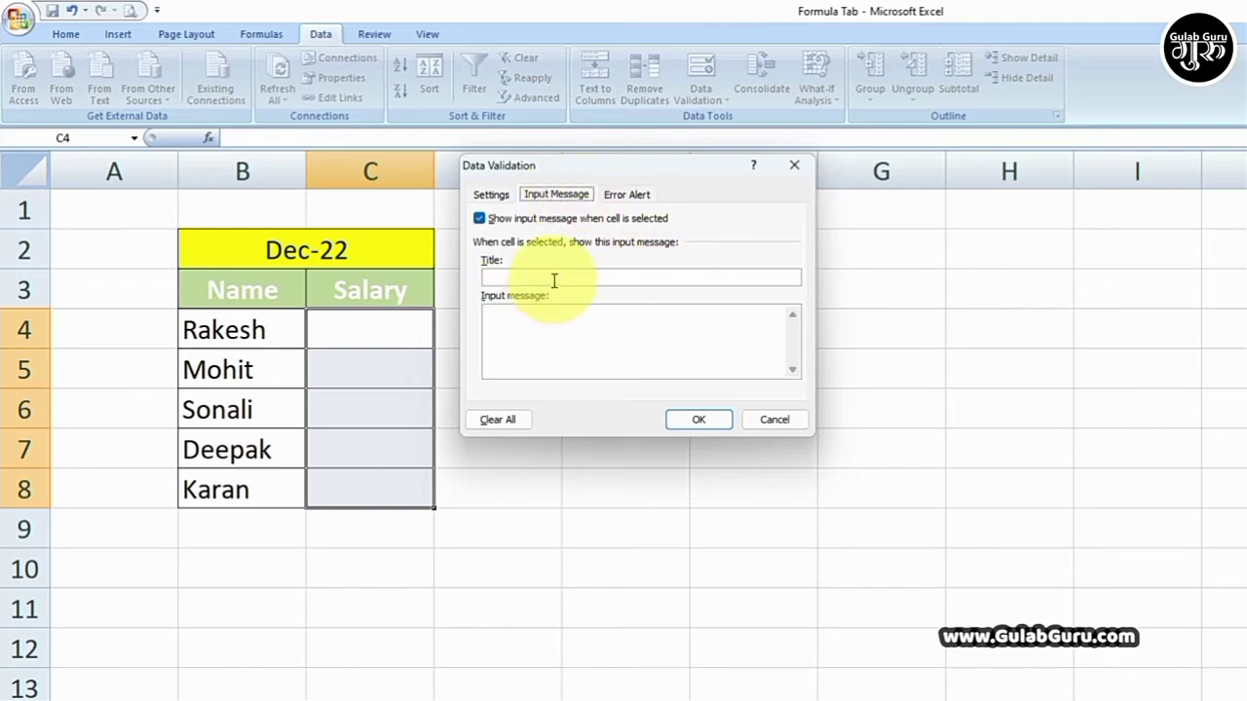
click(625, 195)
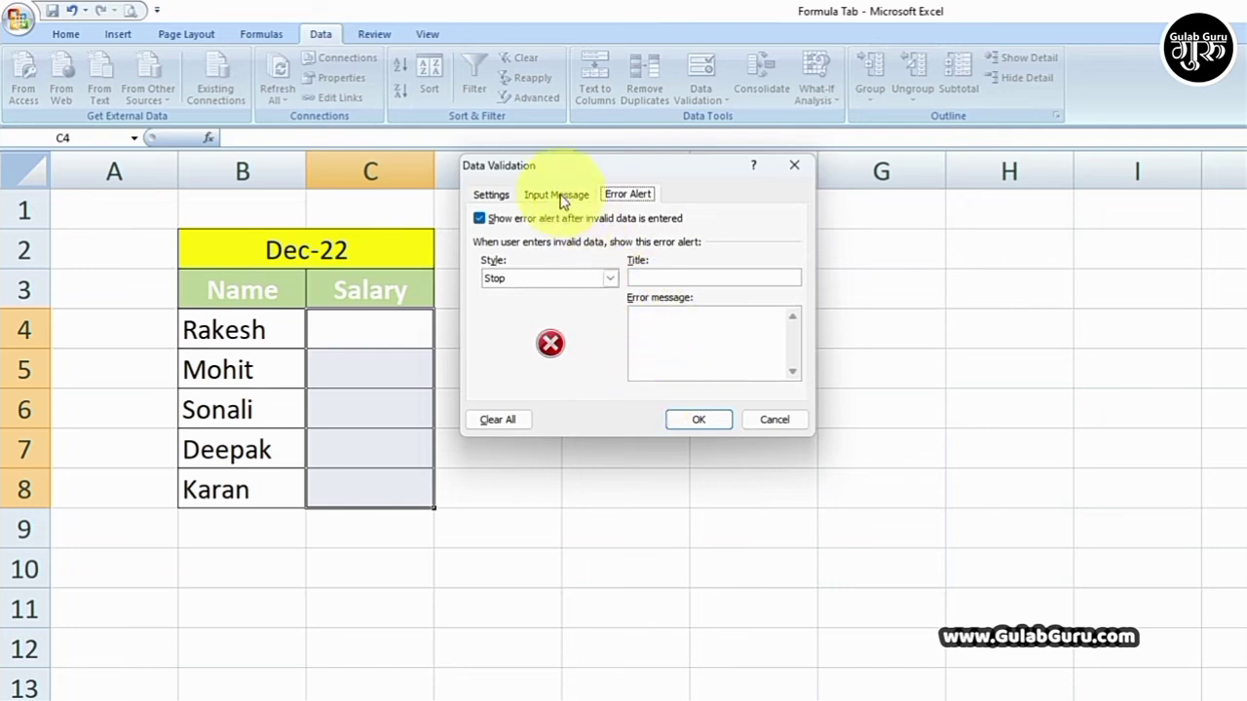
click(491, 195)
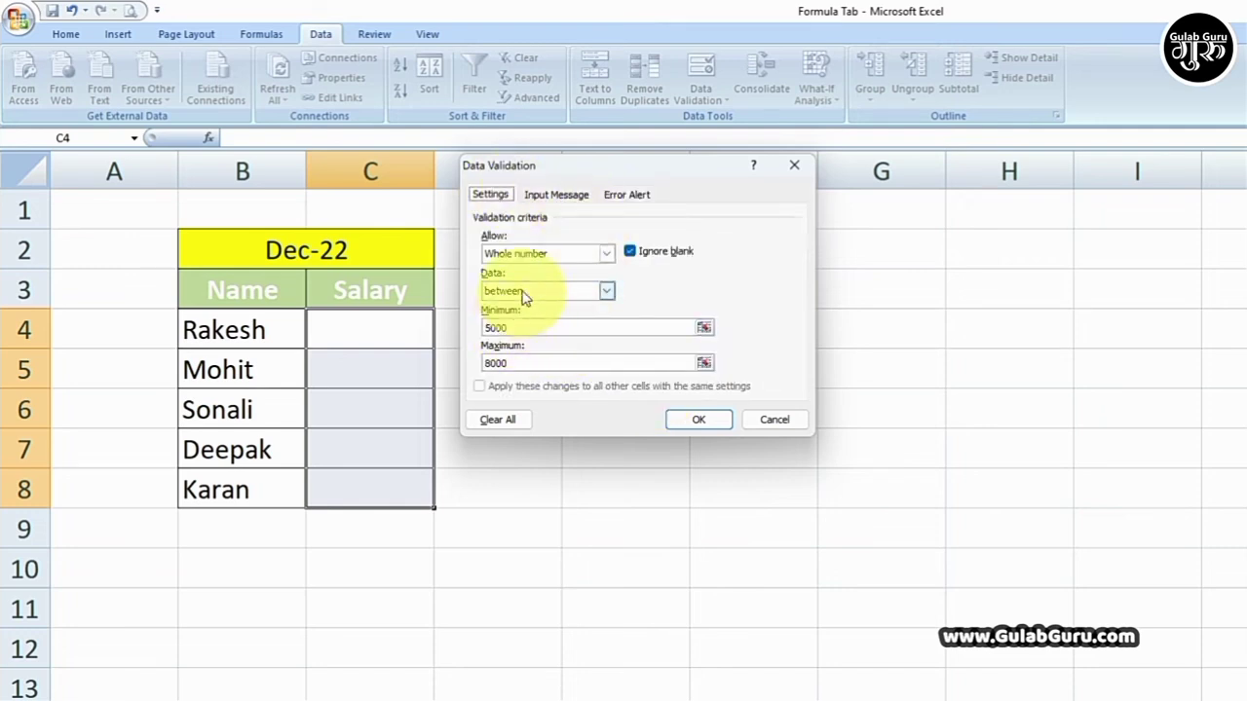
click(698, 421)
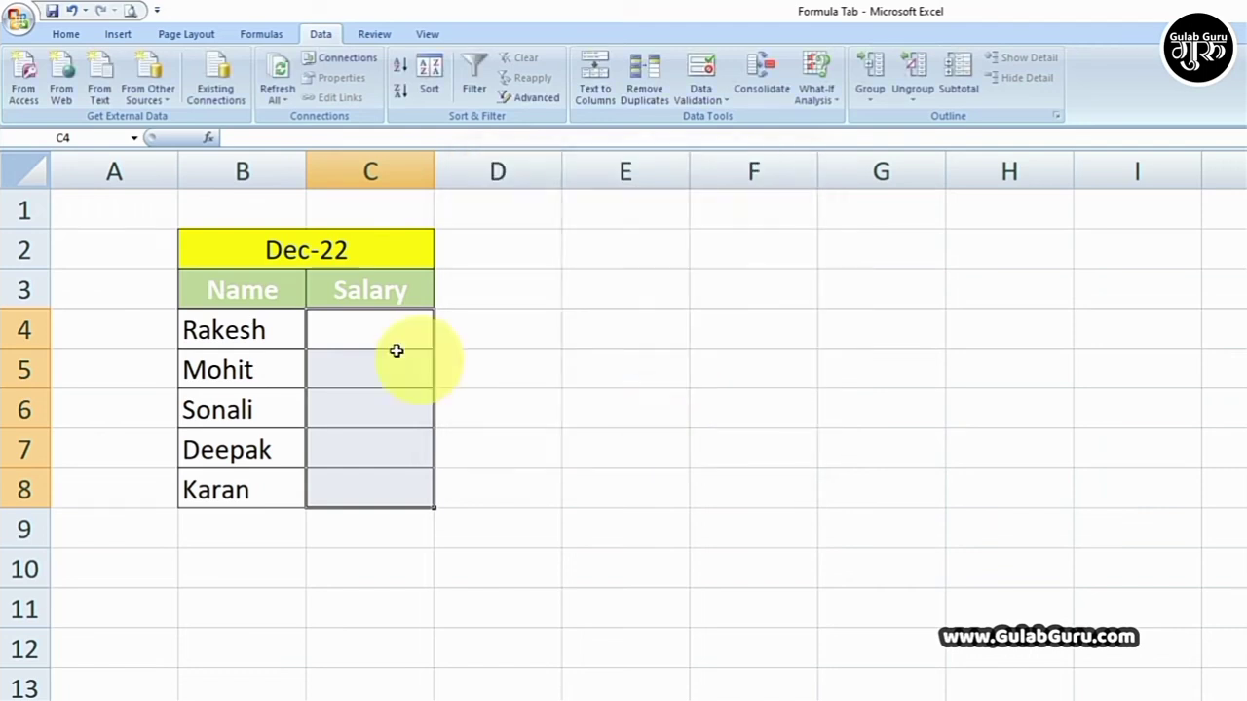
Test the validation rule by trying to enter 4999 as the salary in C4
click(363, 334)
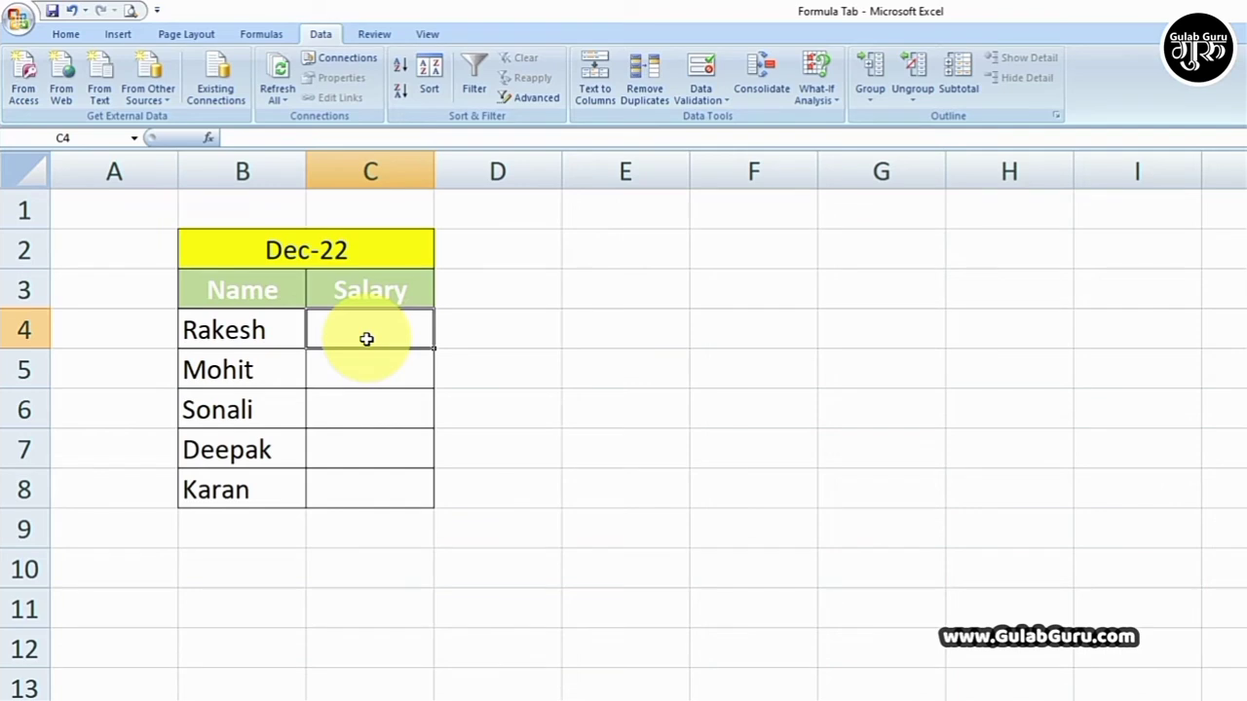
text(4999)
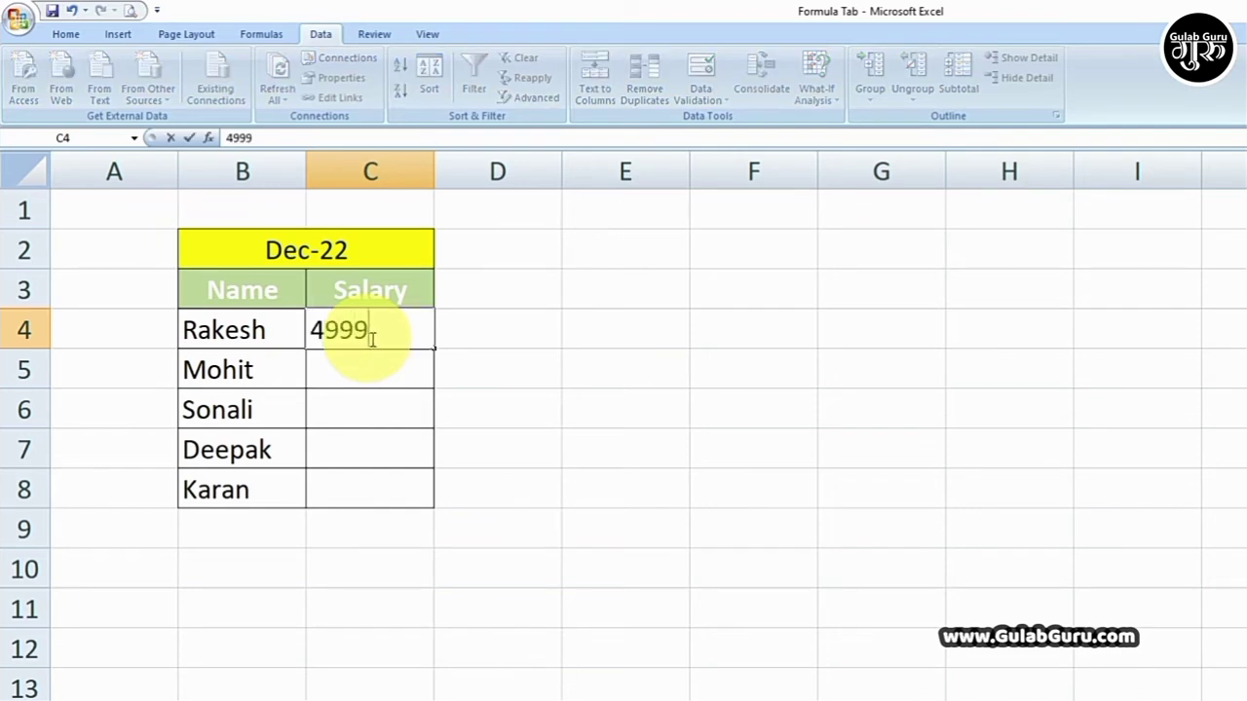
key(Return)
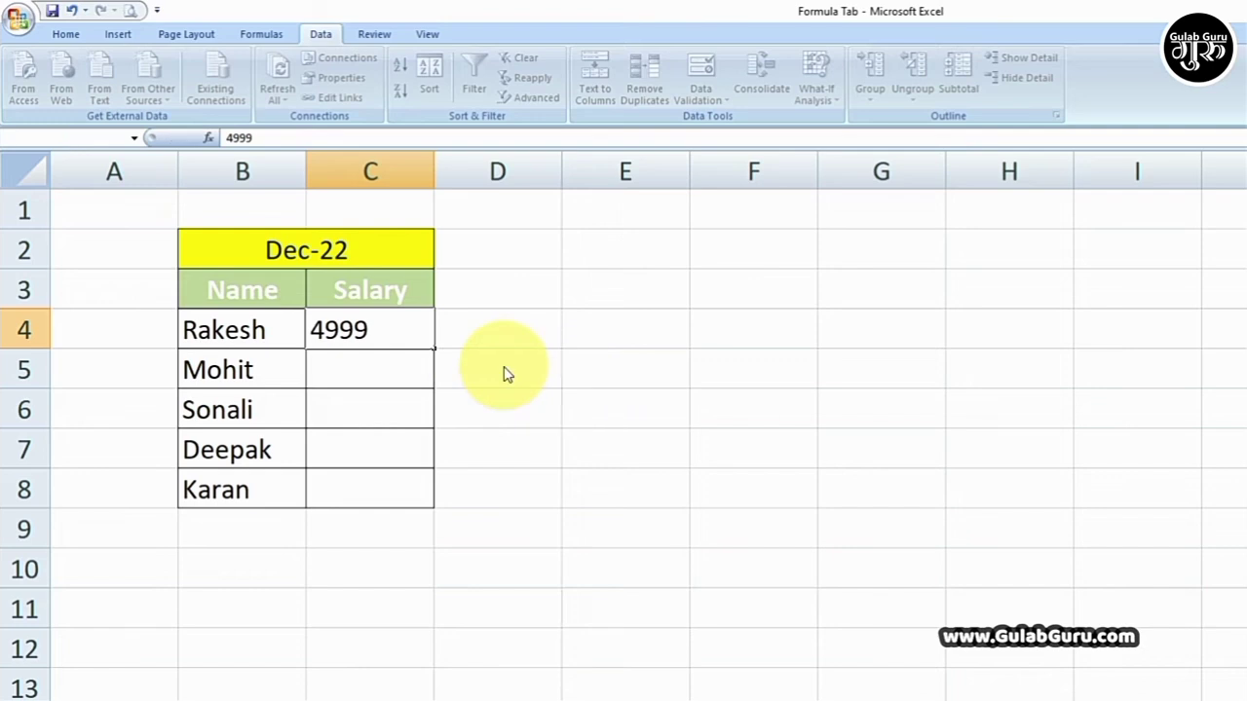
drag(882, 442, 601, 344)
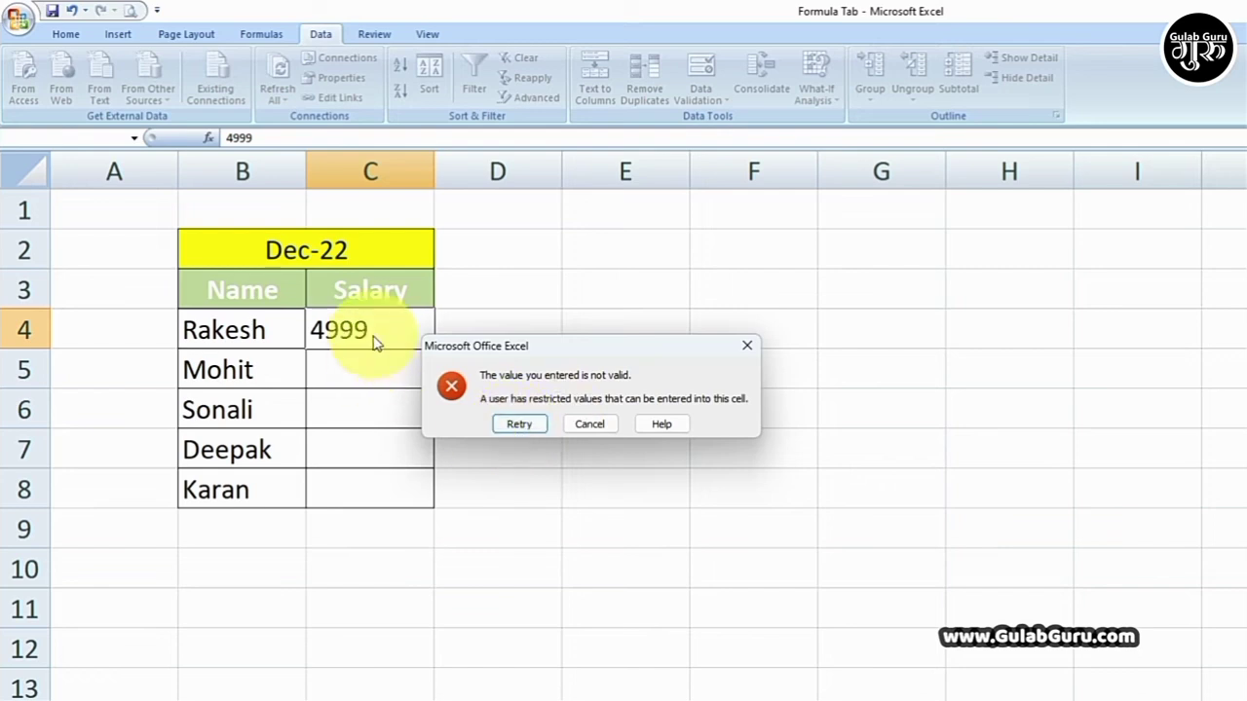
Retry the rejected entry in C4 with a salary of 5000
click(518, 424)
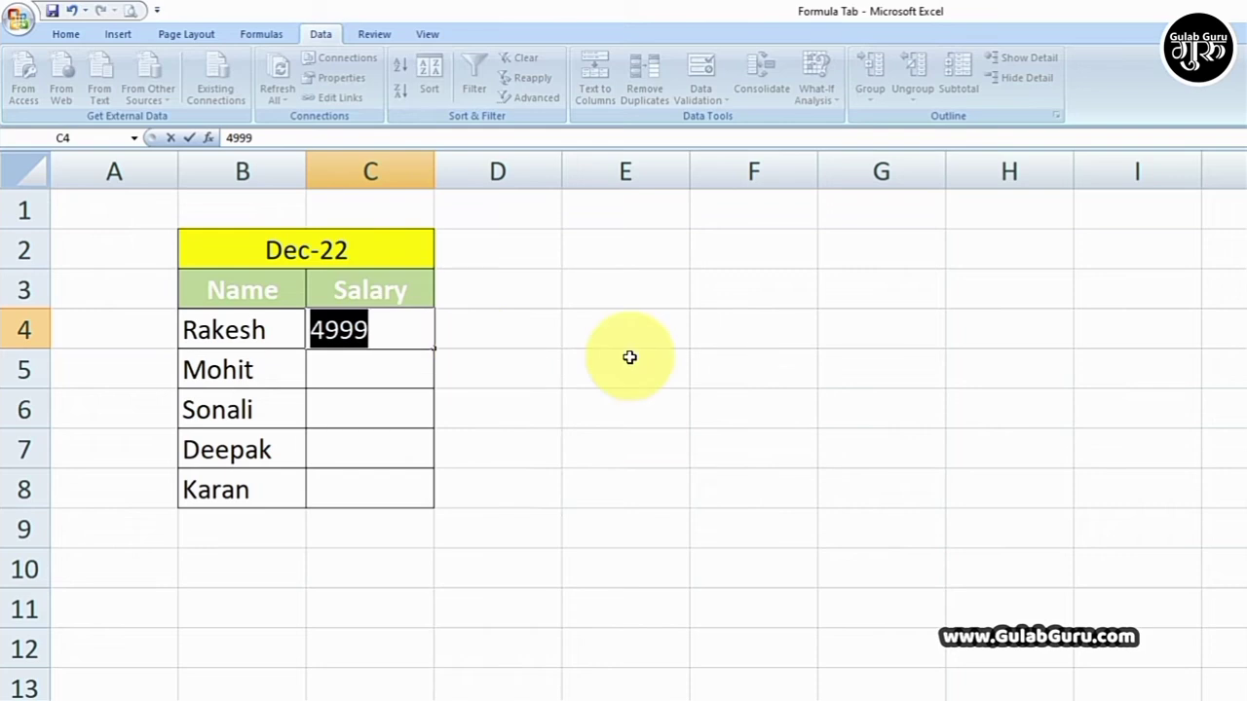
text(5000)
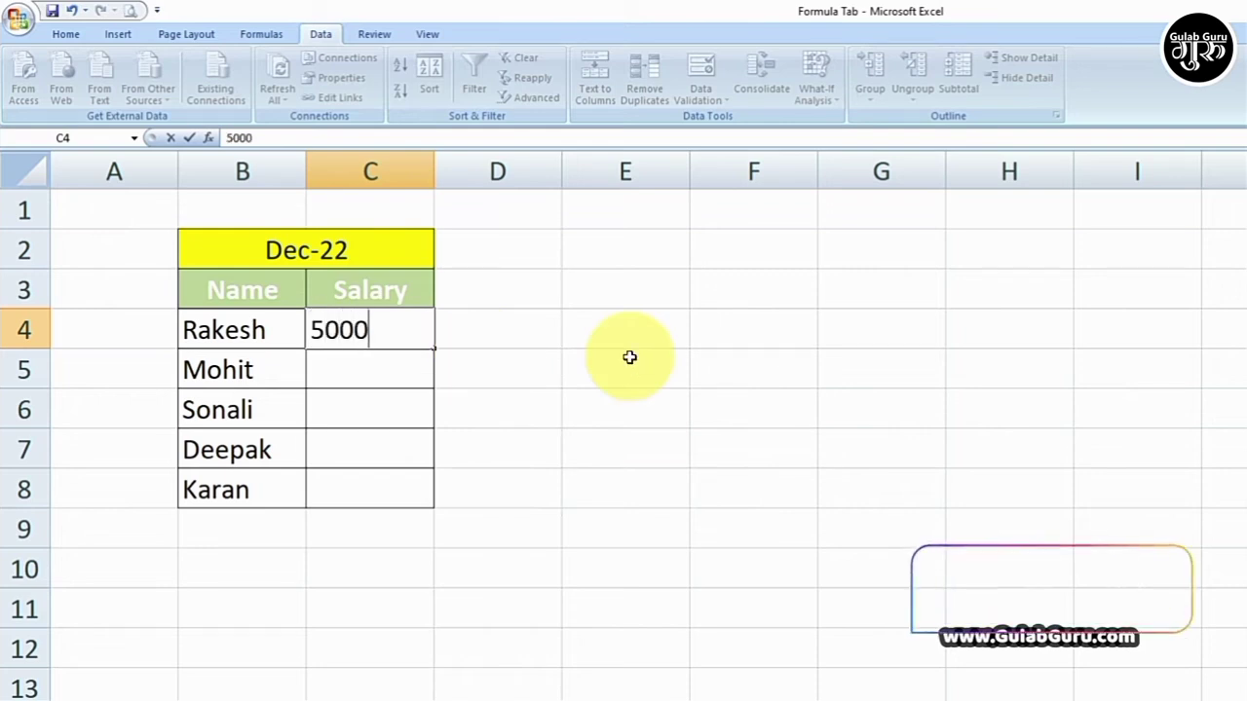
click(630, 358)
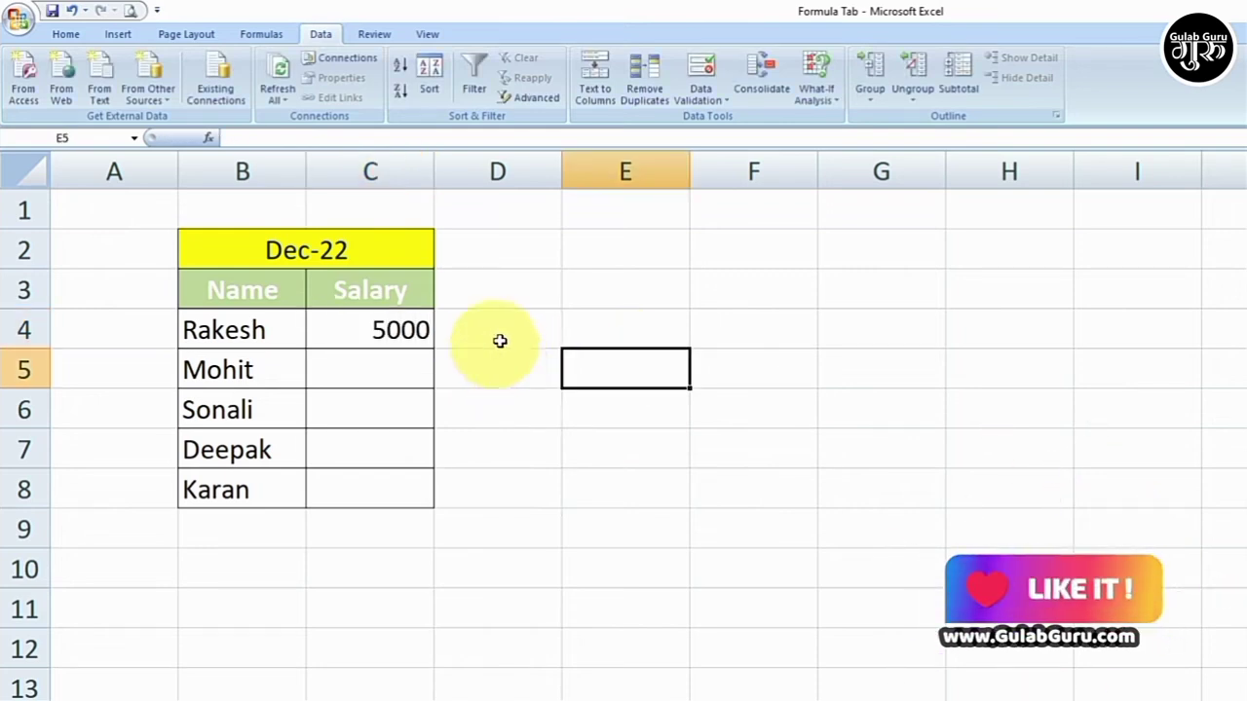
Test the validation rule by trying to enter 8101 as the salary in C5
click(369, 364)
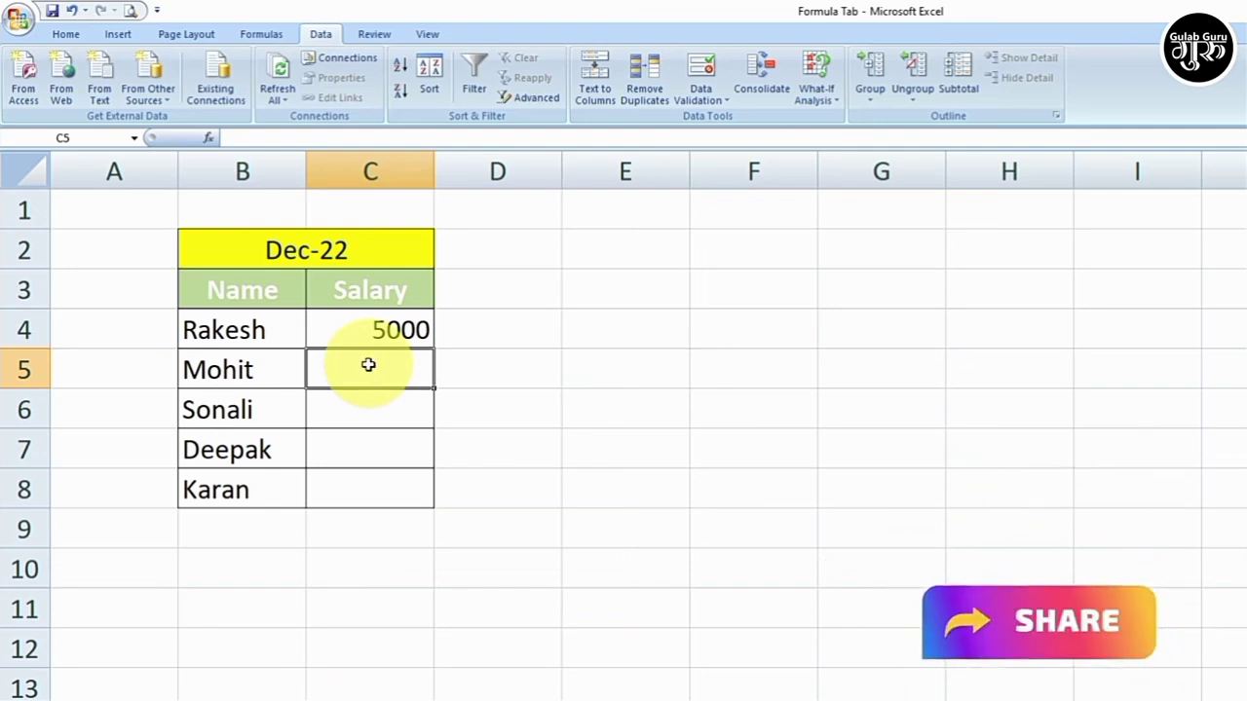
text(8)
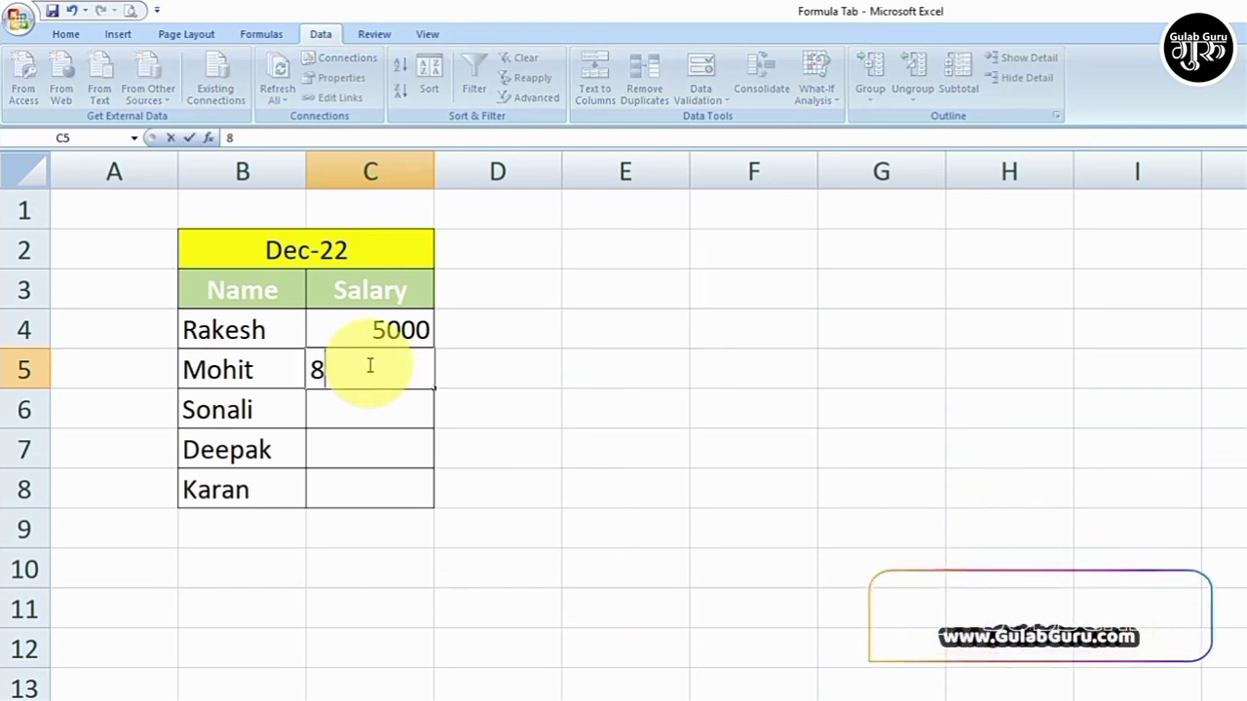
text(101)
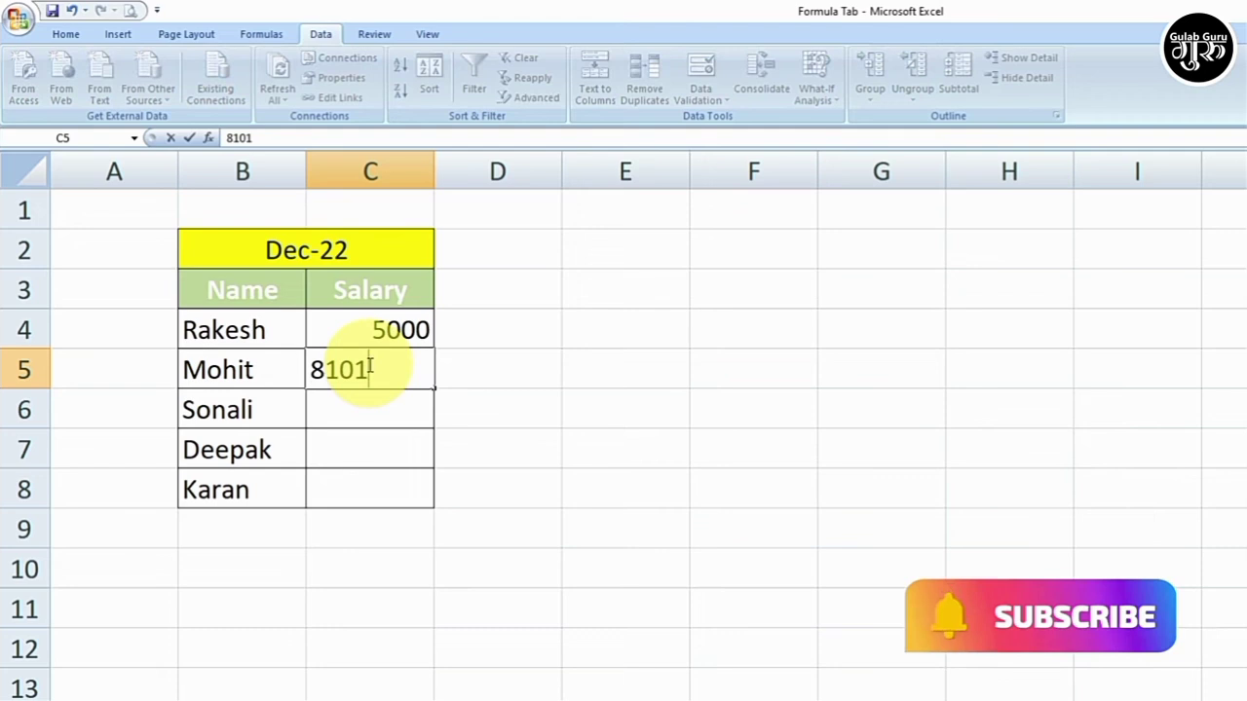
click(524, 389)
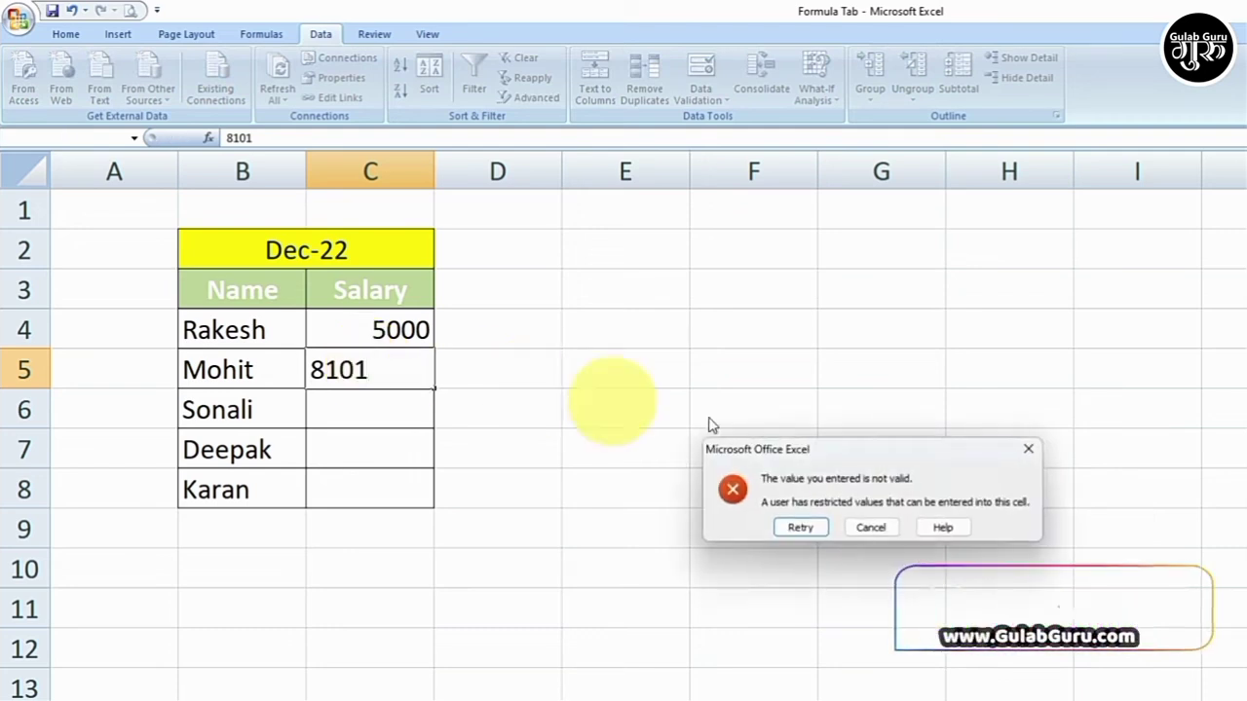
drag(904, 451, 602, 384)
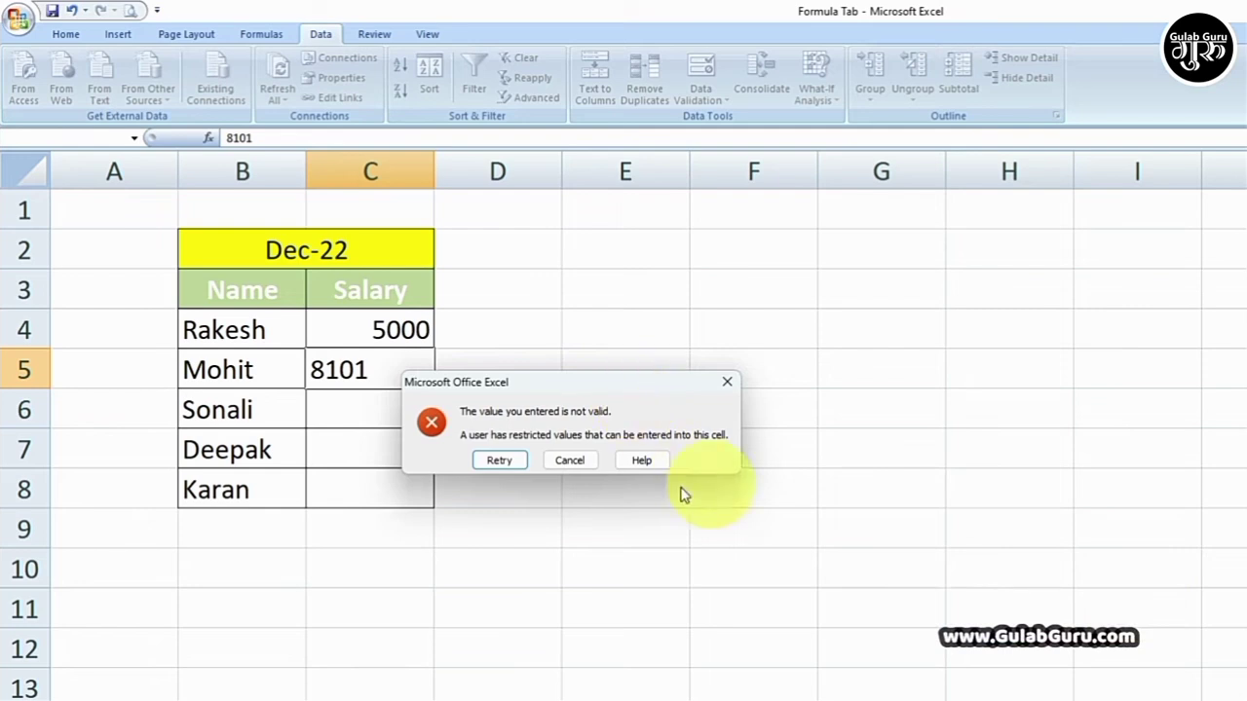
Retry the entry in C5 with 5632 and fill the remaining salaries with 6325, 6321 and 5000 in C6:C8
click(498, 463)
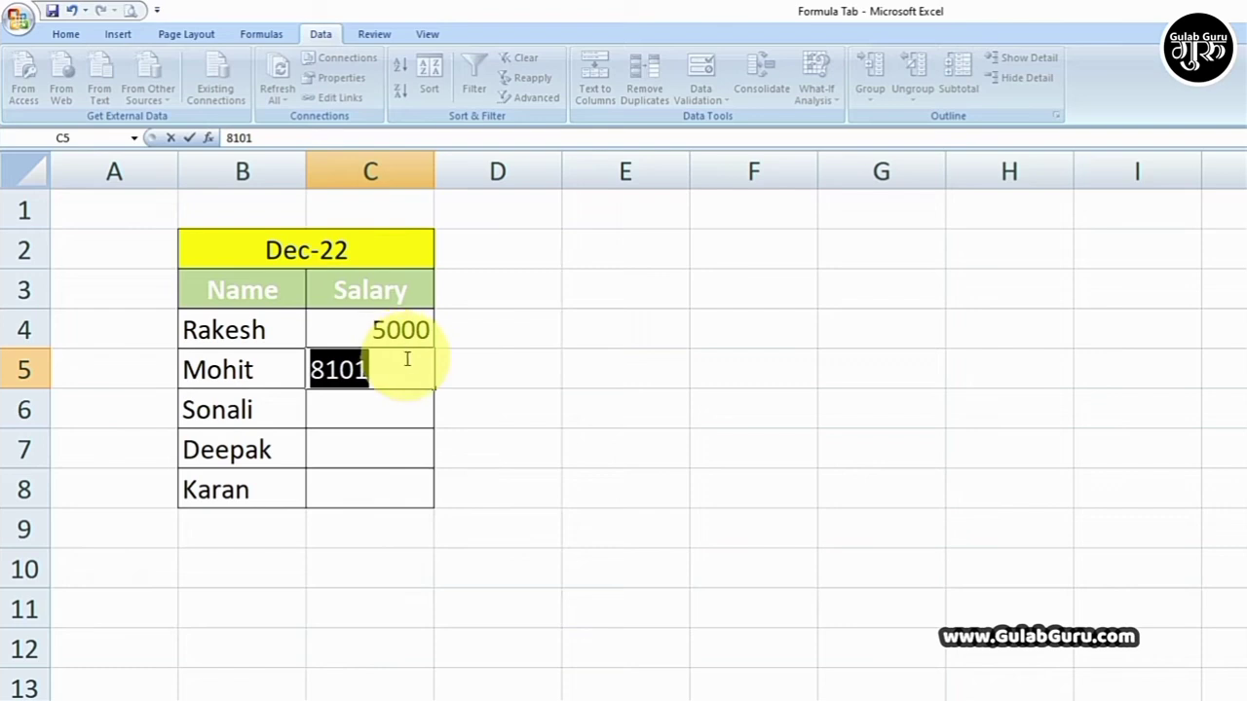
text(5632)
key(Return)
text(6325)
key(Return)
text(6321)
key(Return)
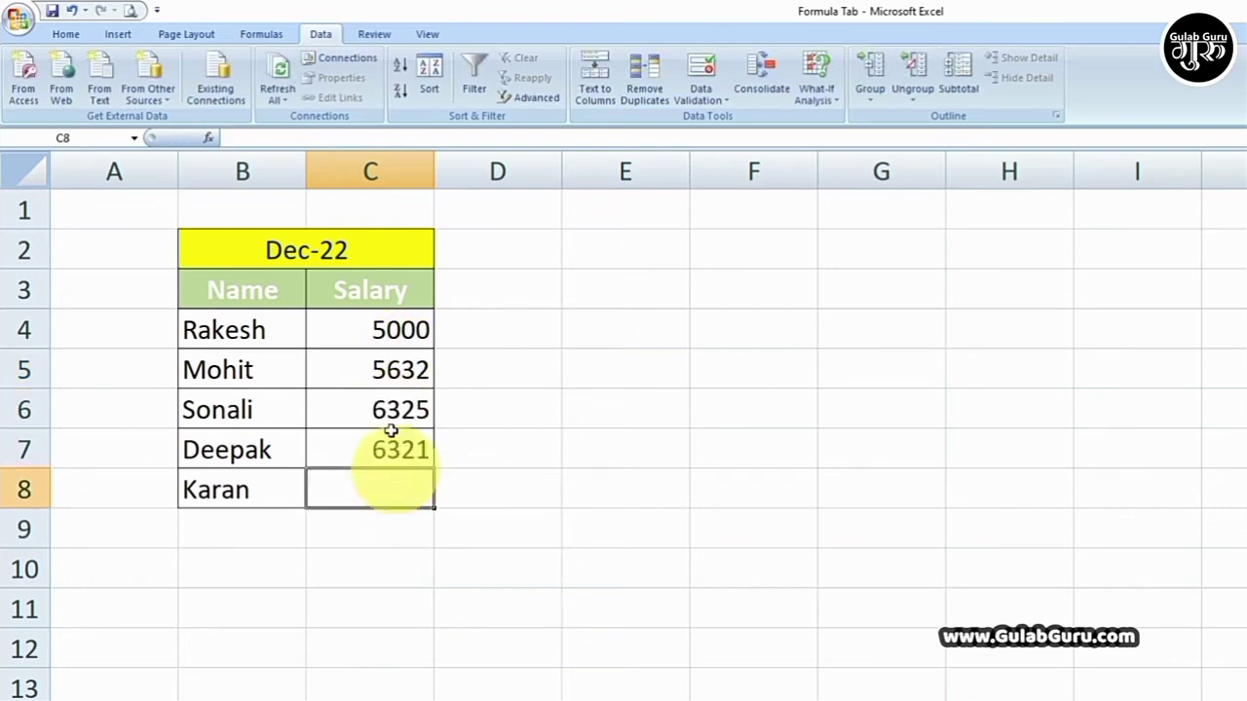
text(5000)
click(480, 517)
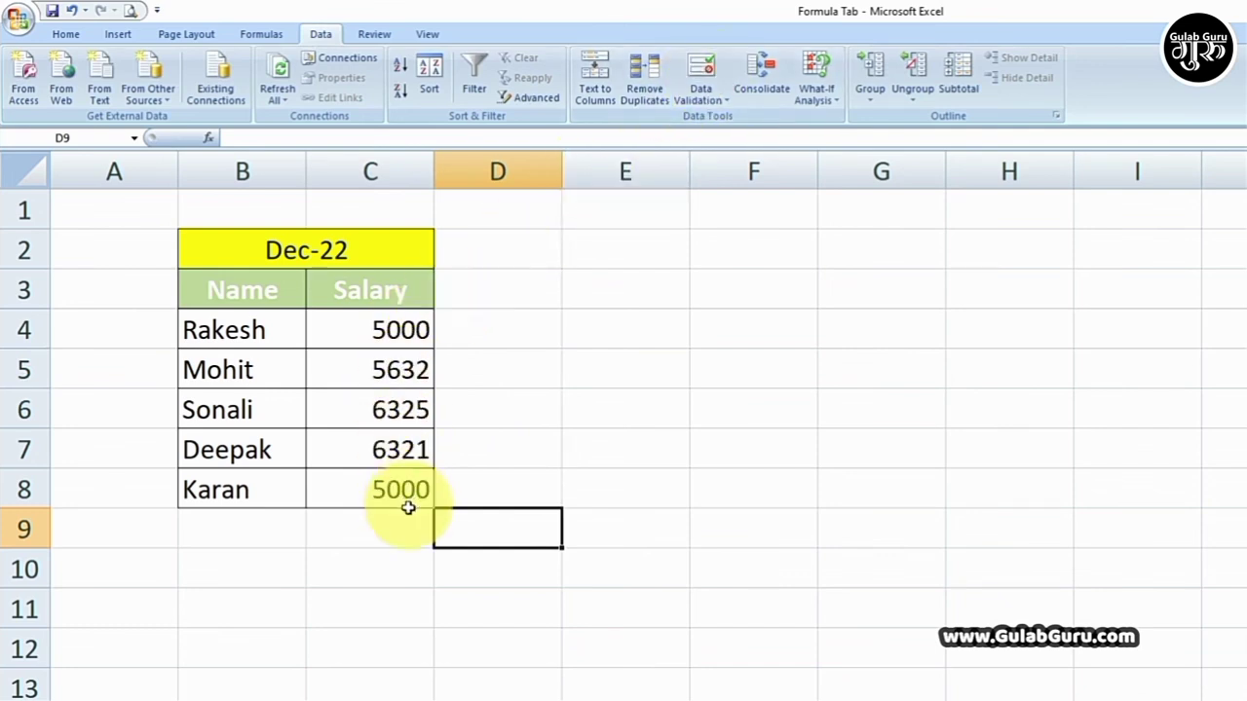
click(406, 499)
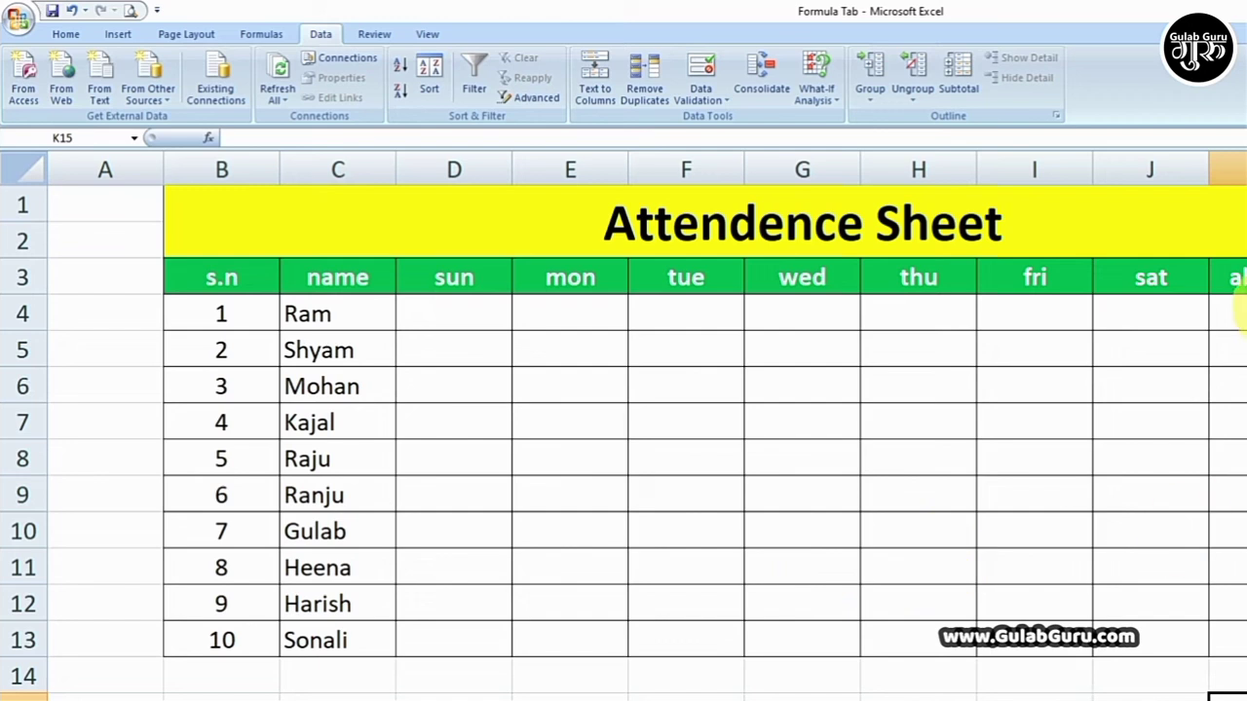
Enter trial attendance marks A in D4 and P in E4 of the attendance sheet, and clear both cells
click(457, 322)
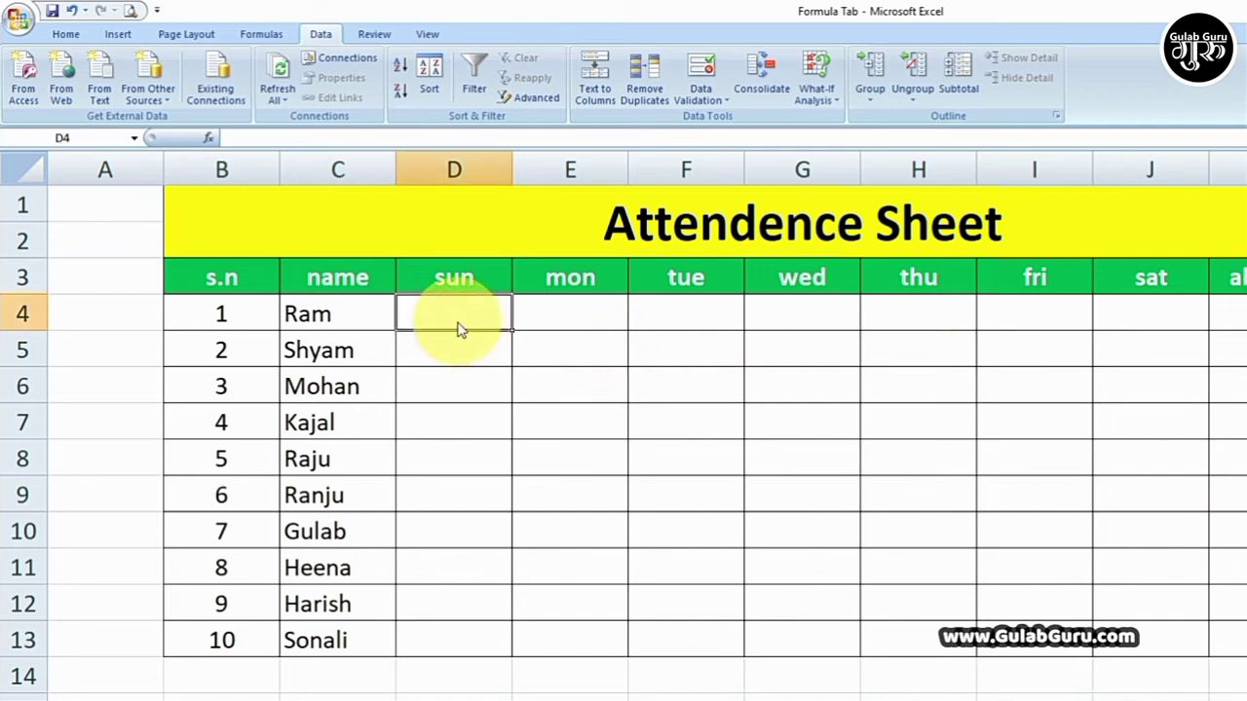
text(A)
click(581, 320)
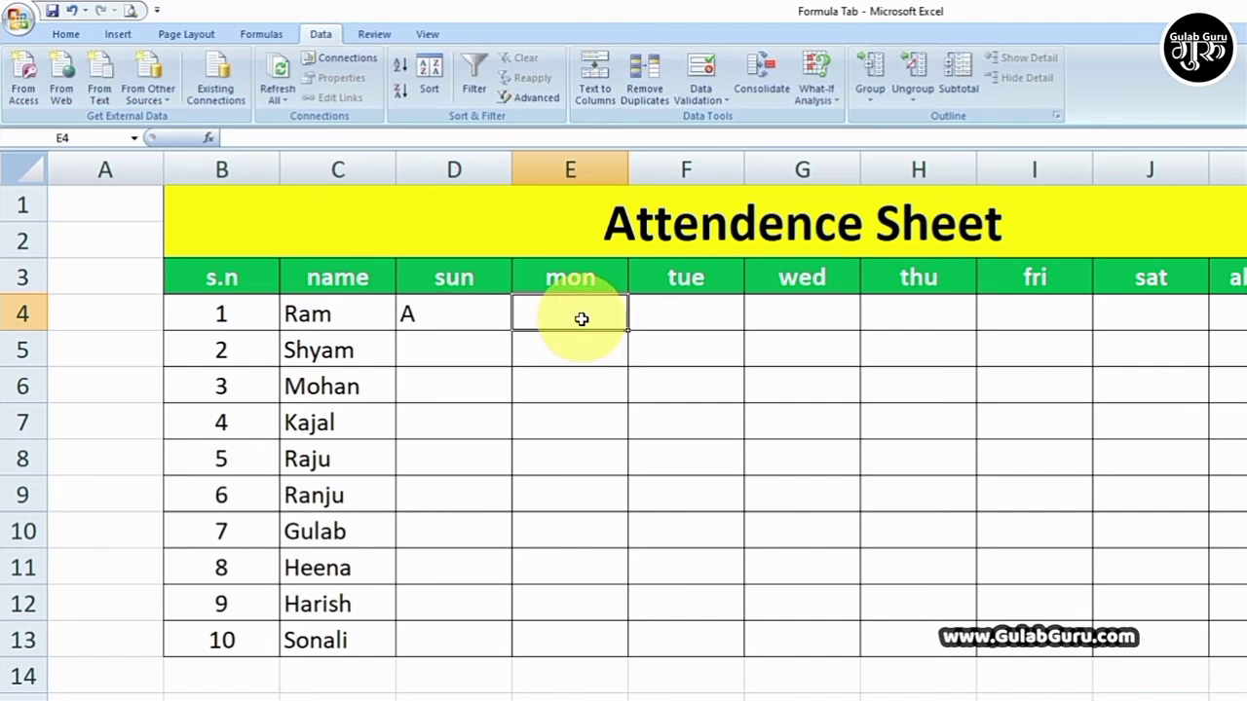
text(P)
click(671, 390)
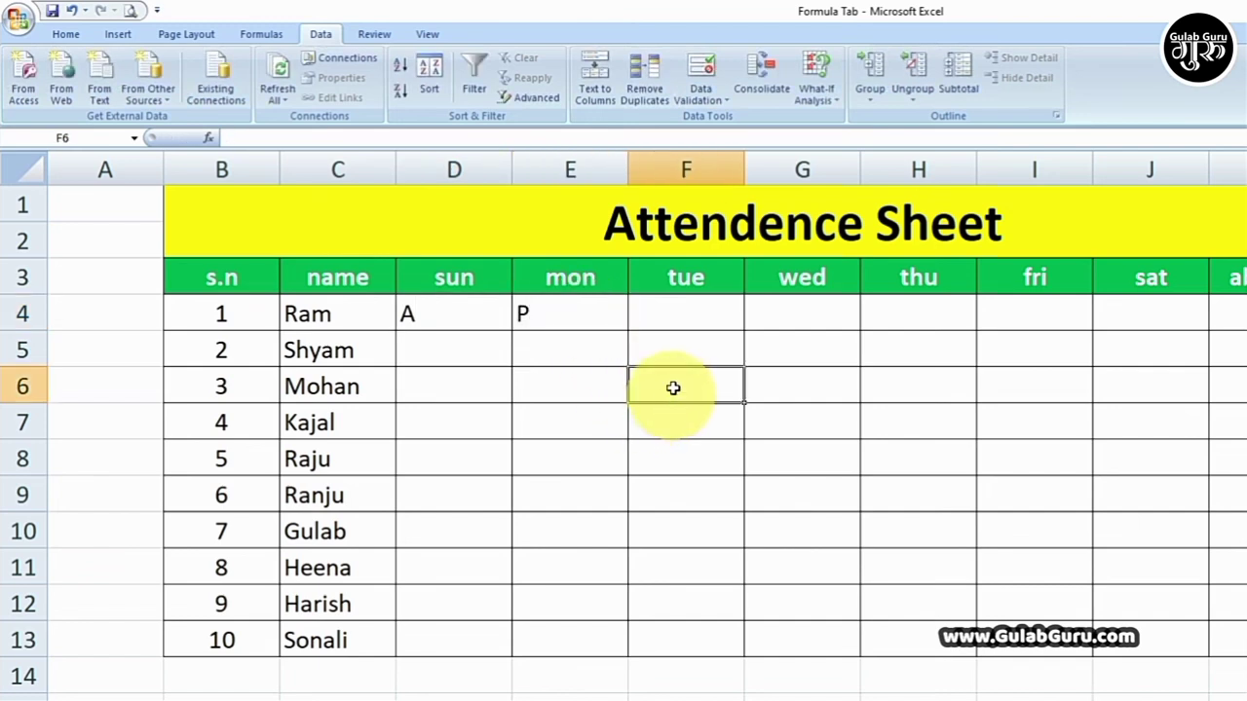
click(680, 321)
click(699, 370)
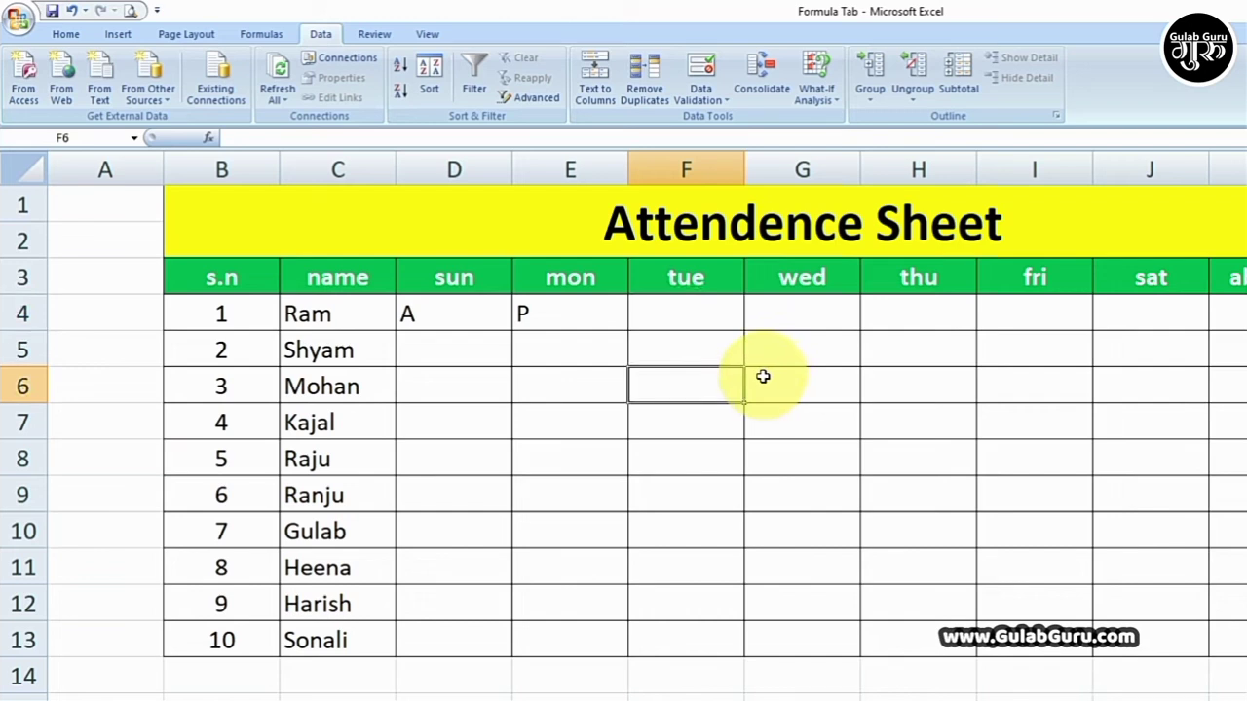
drag(425, 312, 564, 318)
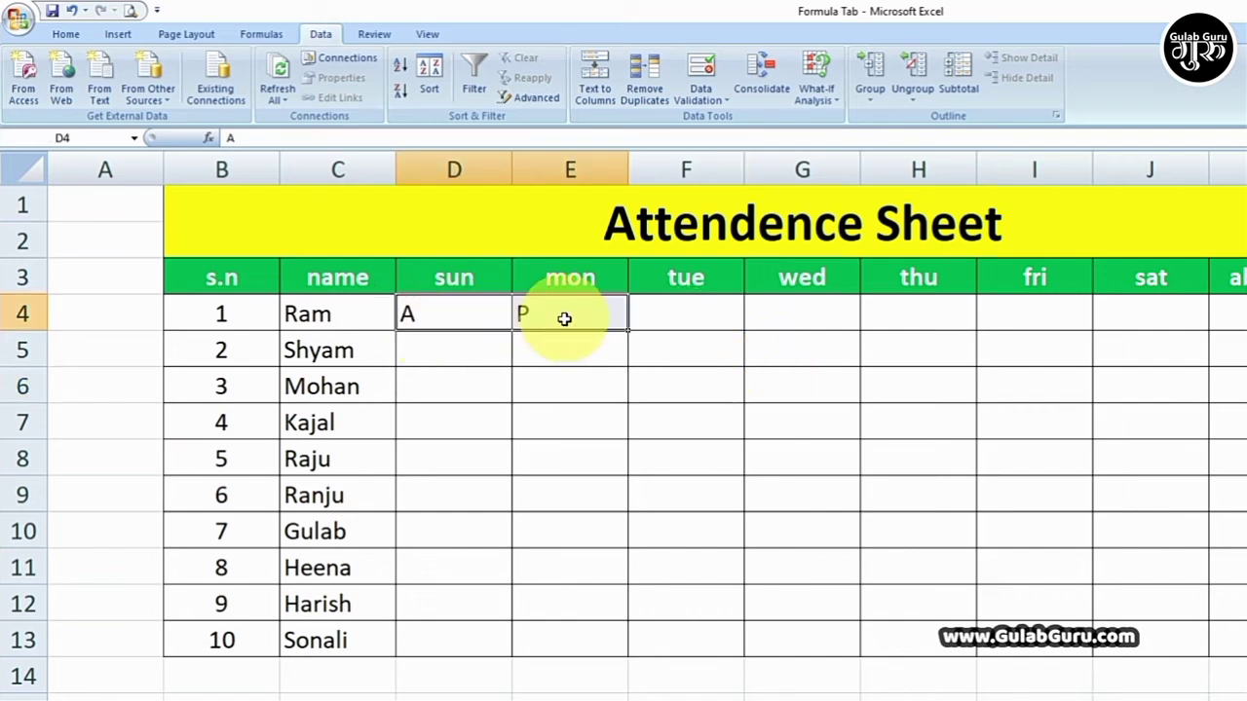
key(Delete)
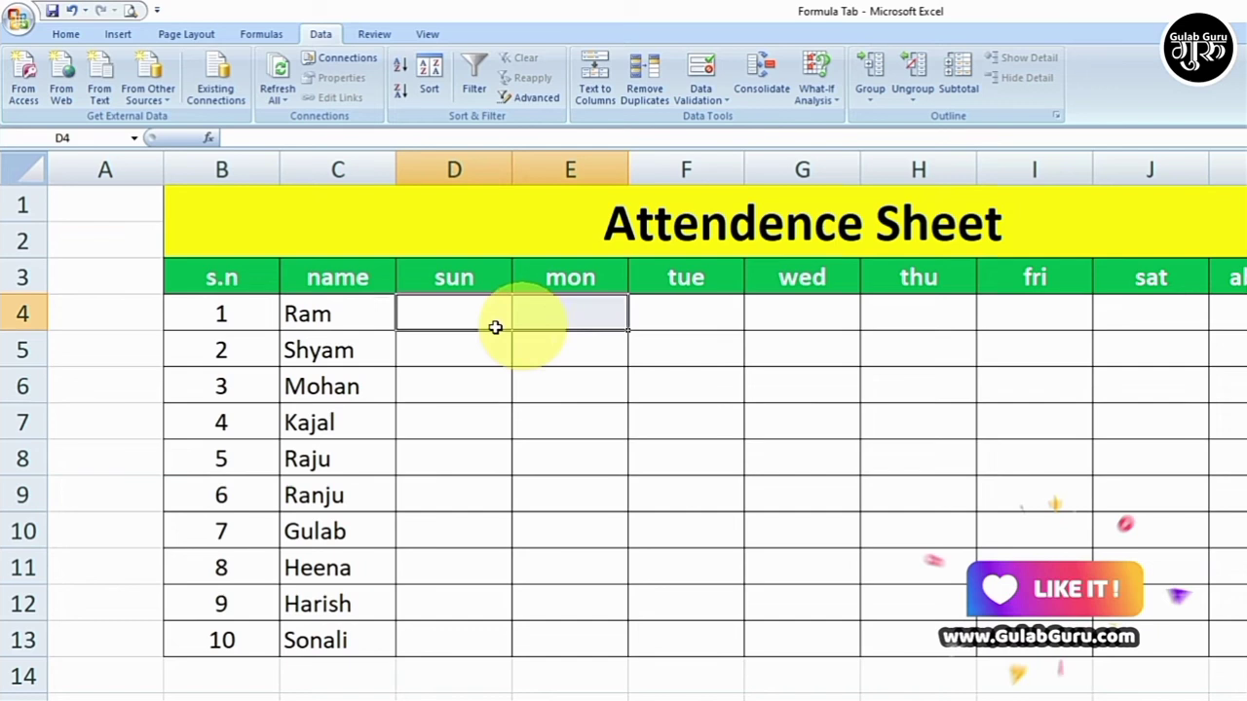
Apply a data validation rule to attendance cells D4:J13 that allows only a list with the source A,P,H
click(440, 314)
drag(439, 313, 1128, 624)
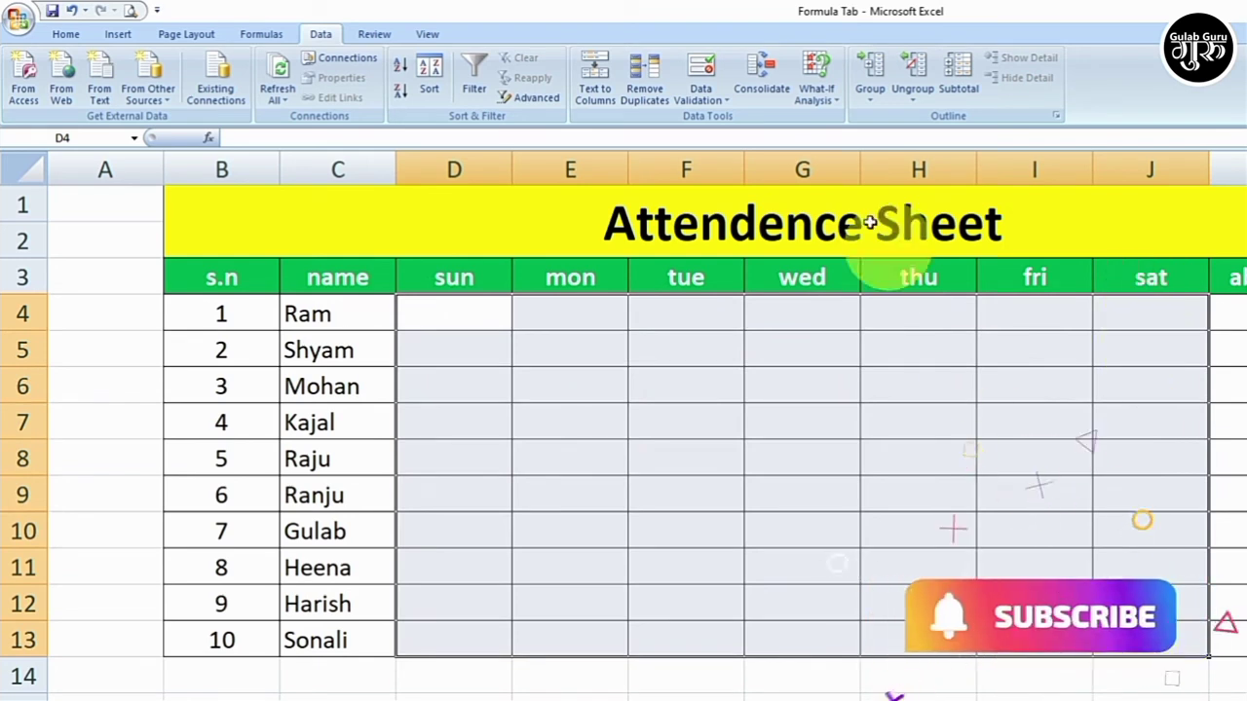
click(698, 71)
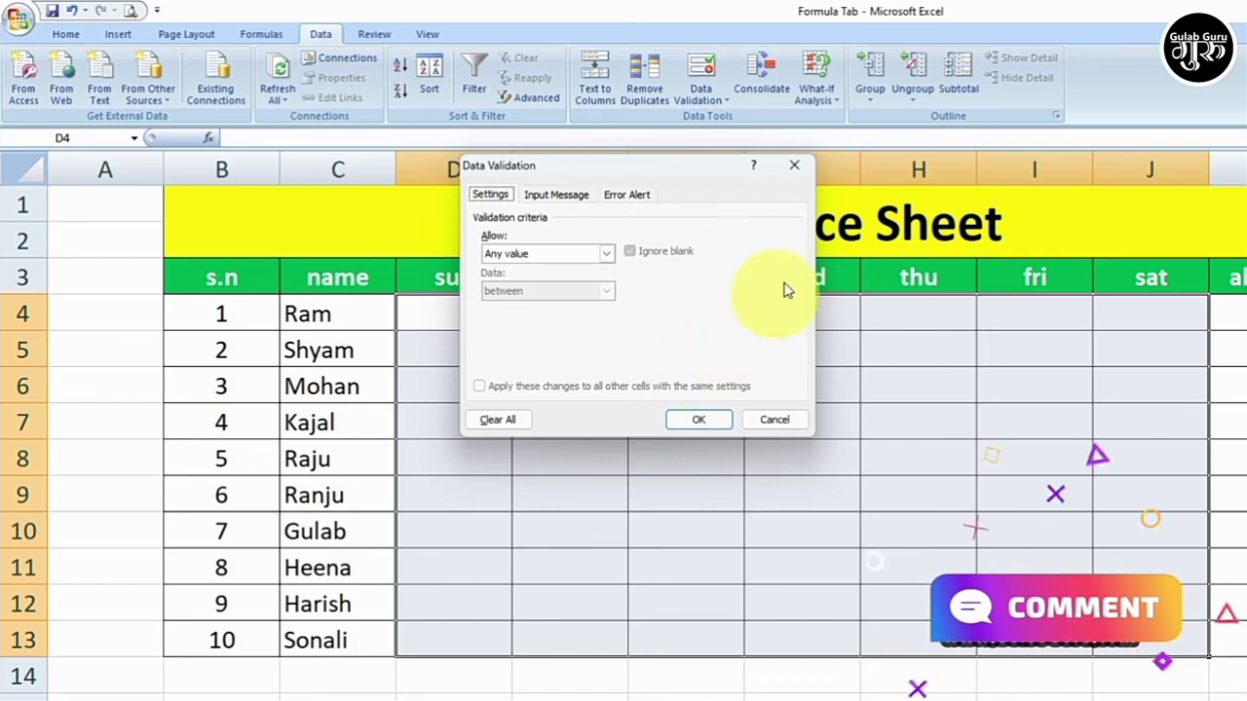
click(794, 166)
click(727, 104)
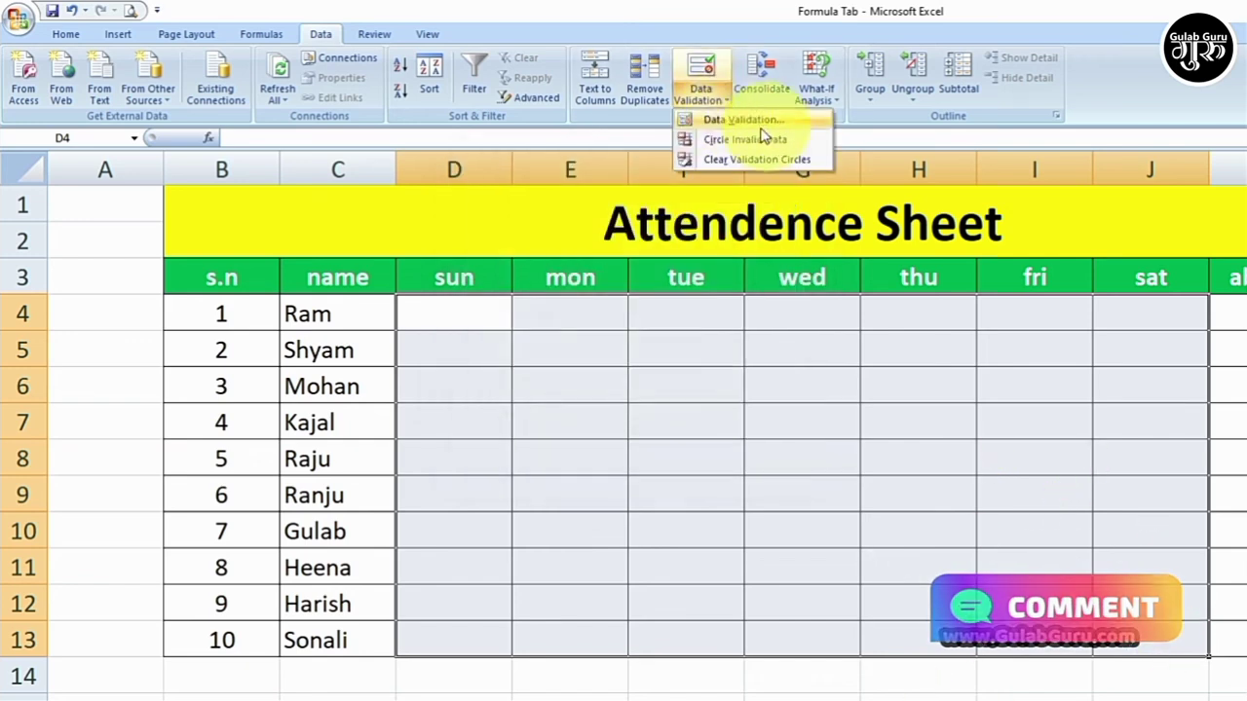
click(744, 122)
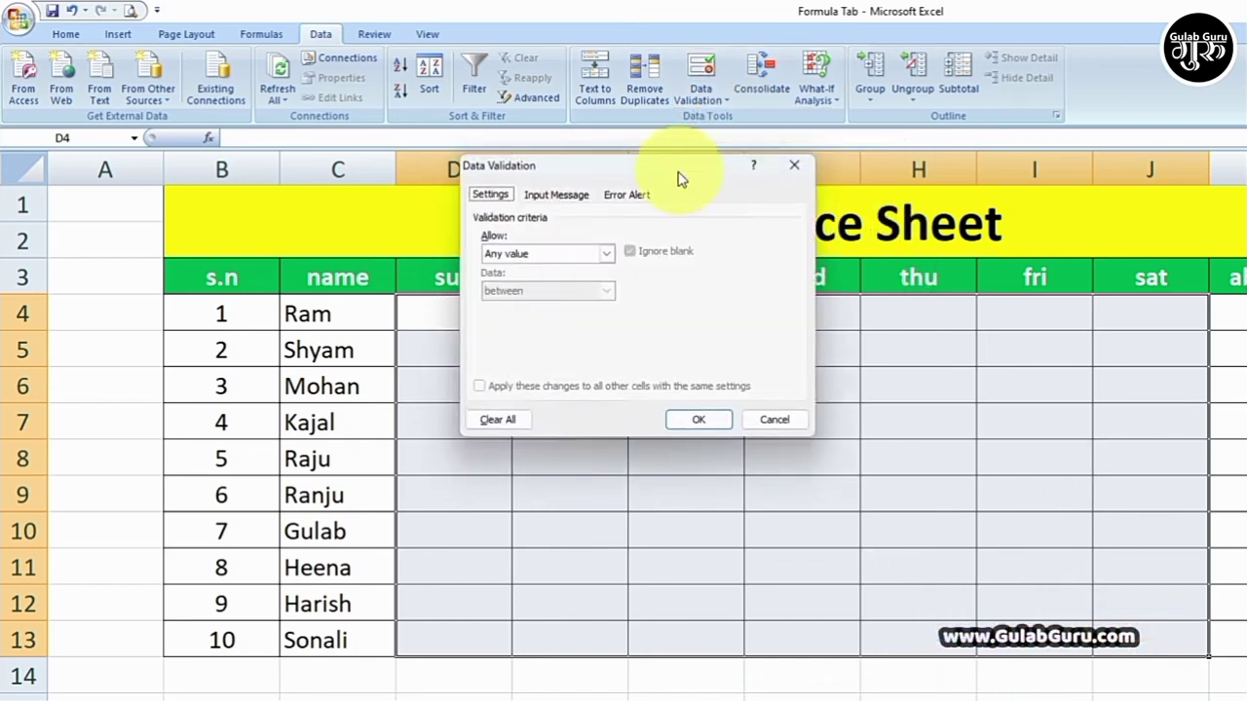
mouse_move(670, 173)
mouse_down()
mouse_move(660, 185)
mouse_move(678, 176)
mouse_up()
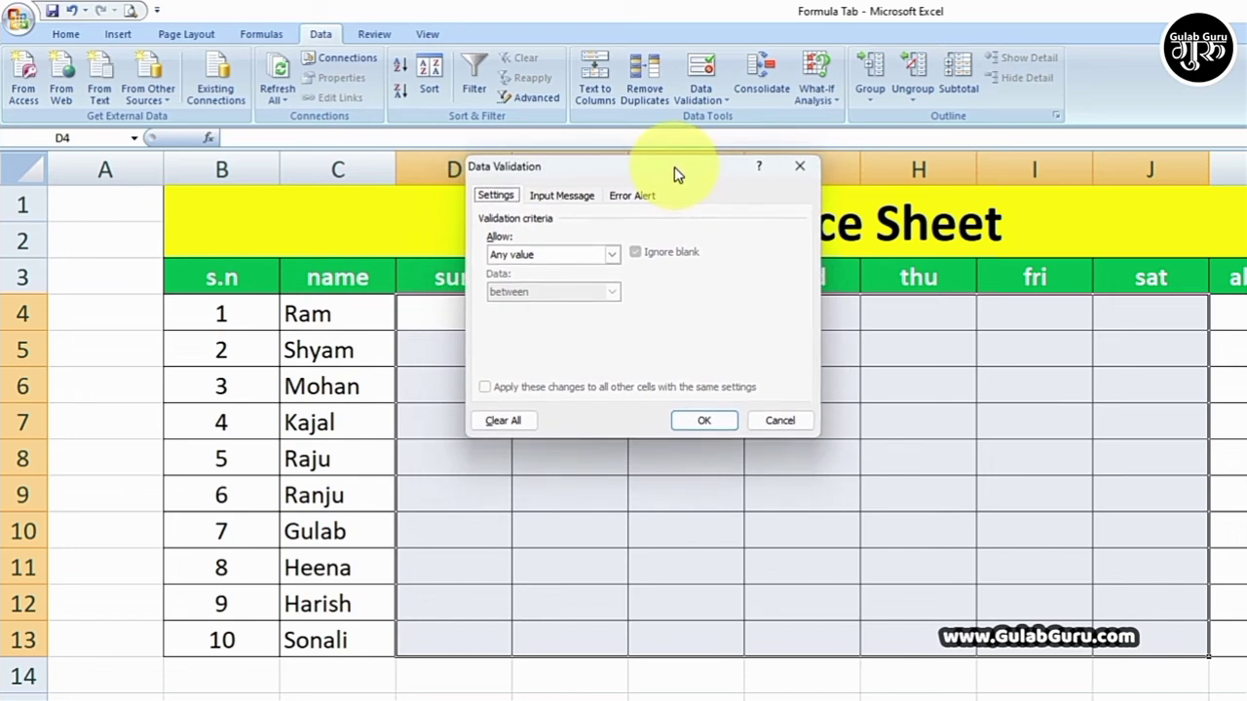
click(613, 256)
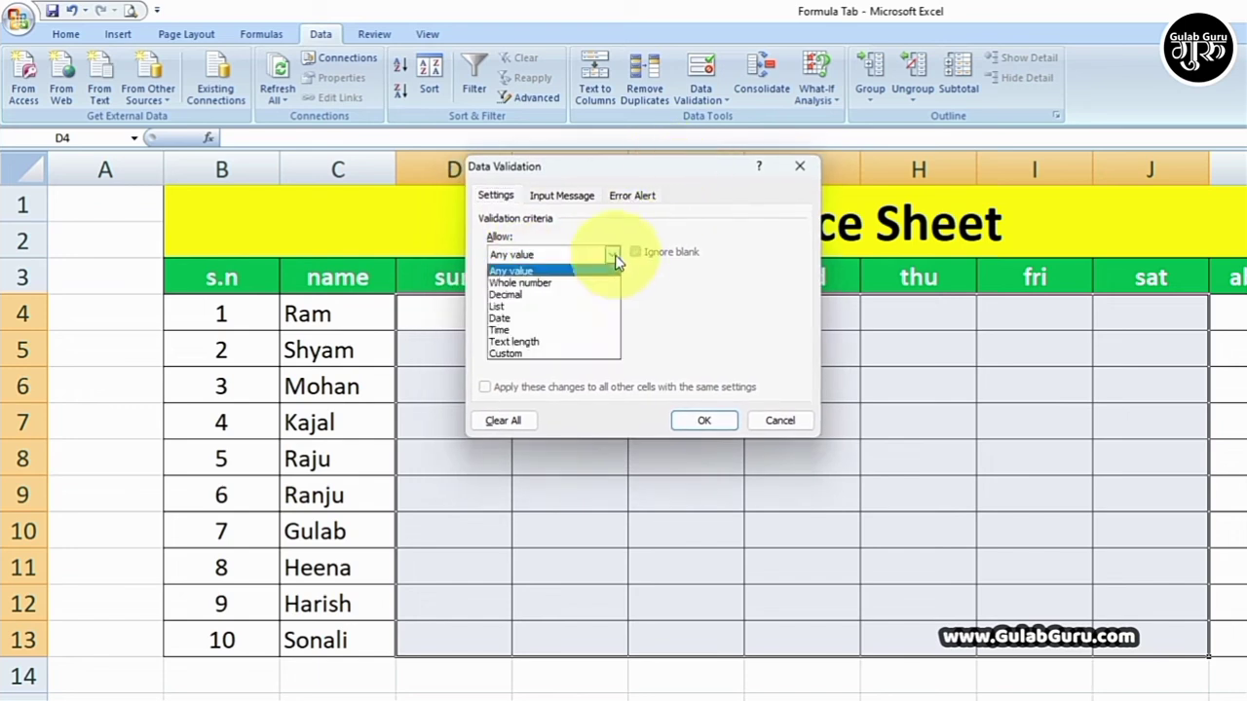
click(502, 308)
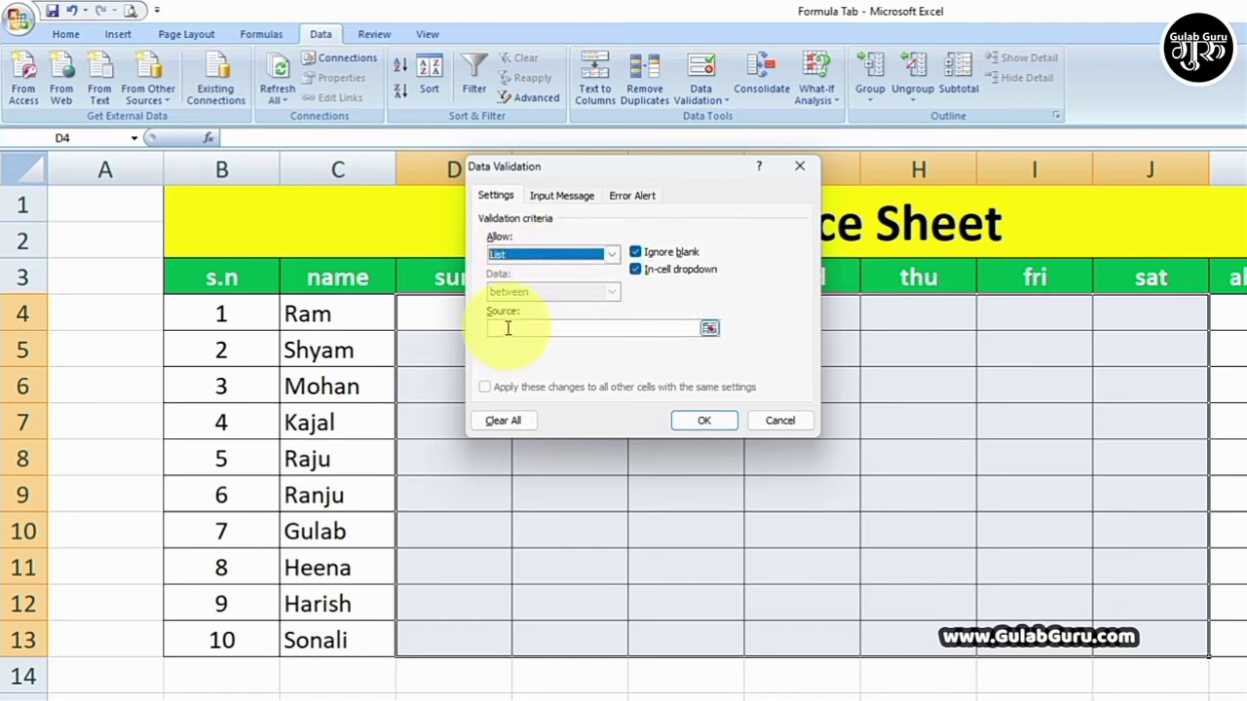
click(507, 329)
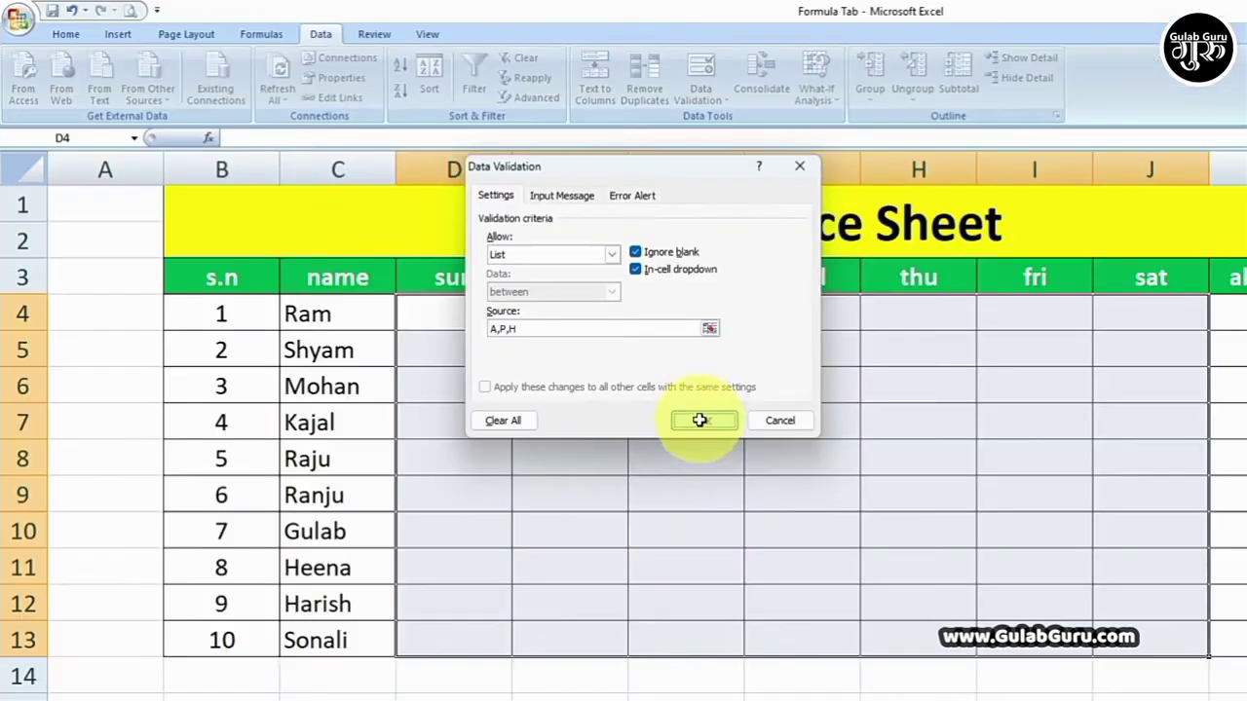
click(699, 420)
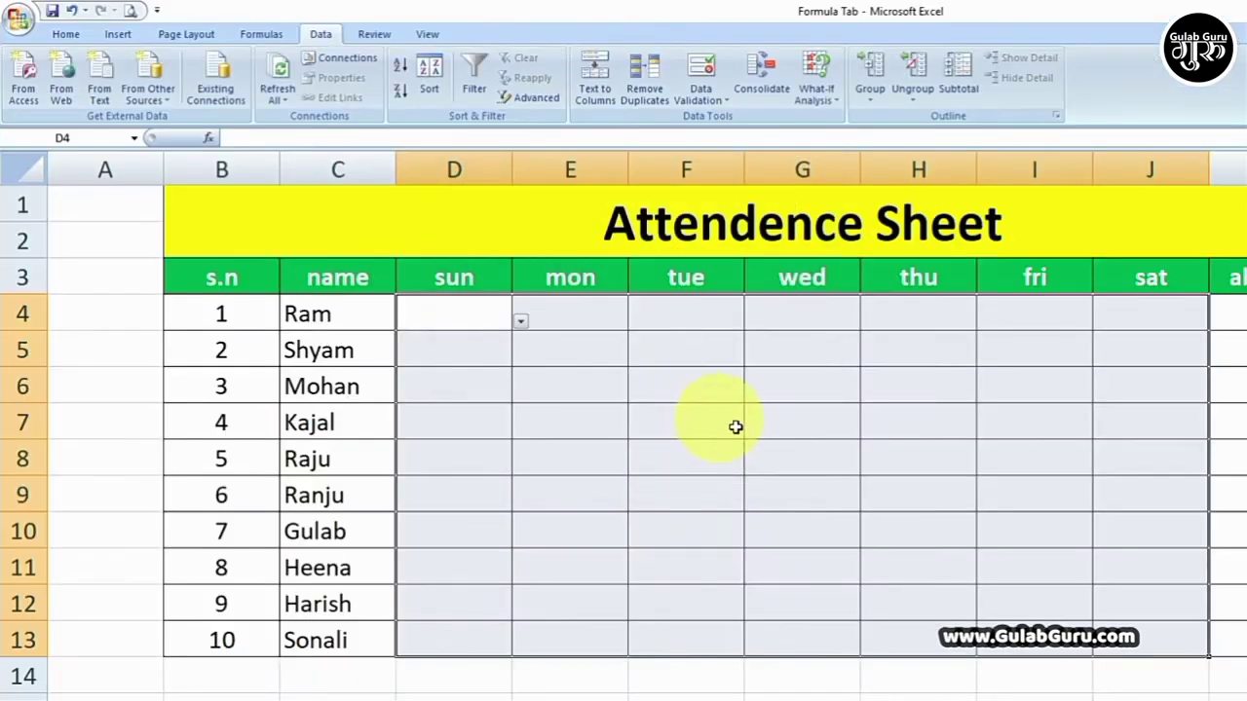
Check several attendance cells for the in-cell choice list and pick P for cell F6
click(772, 529)
click(608, 406)
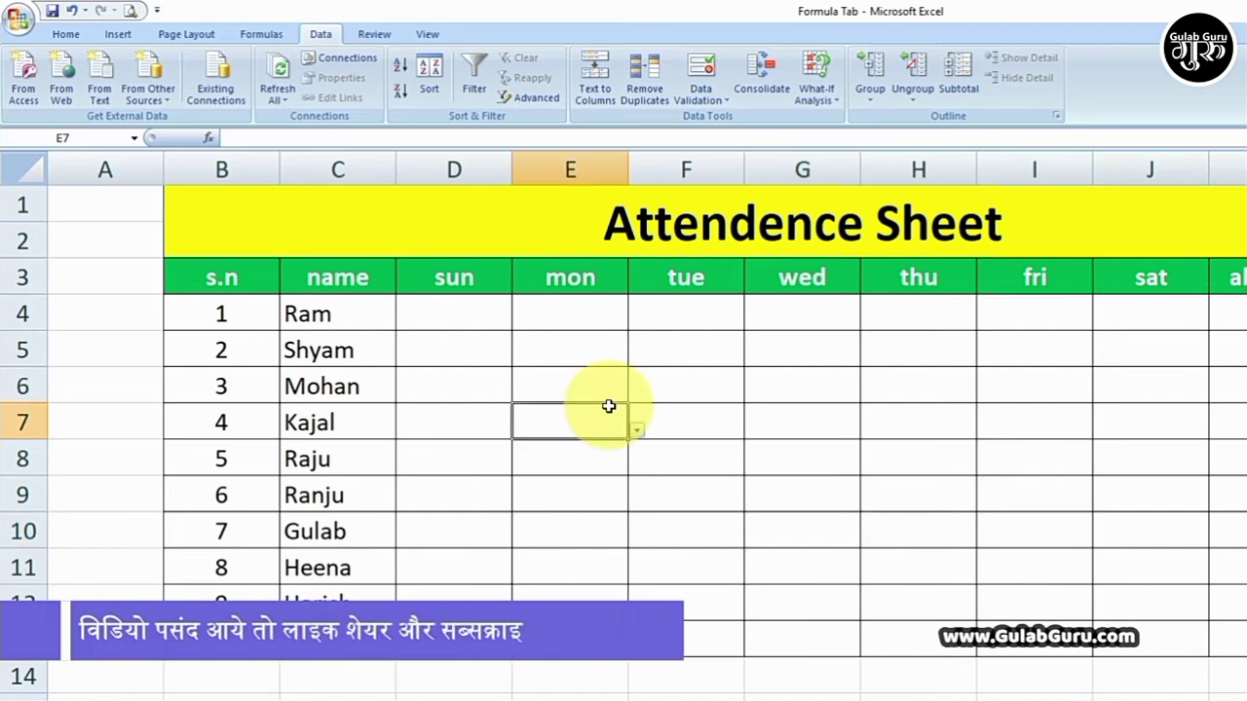
click(602, 383)
click(621, 355)
click(705, 385)
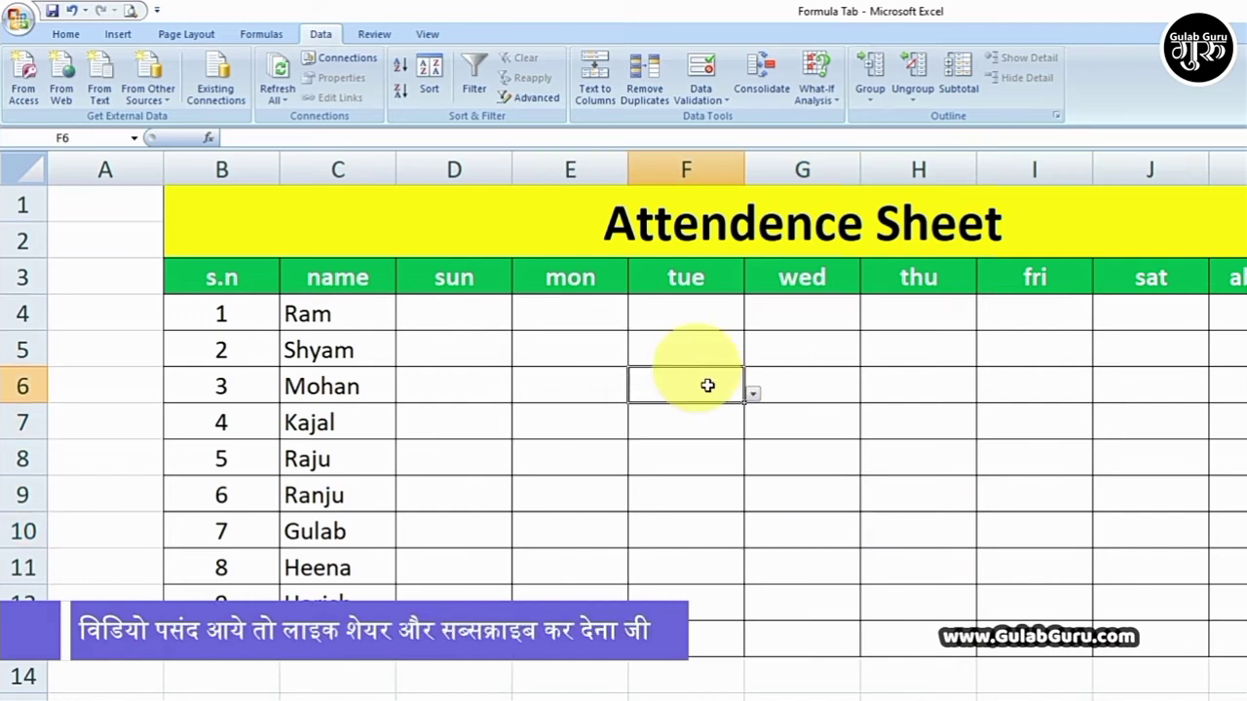
click(754, 396)
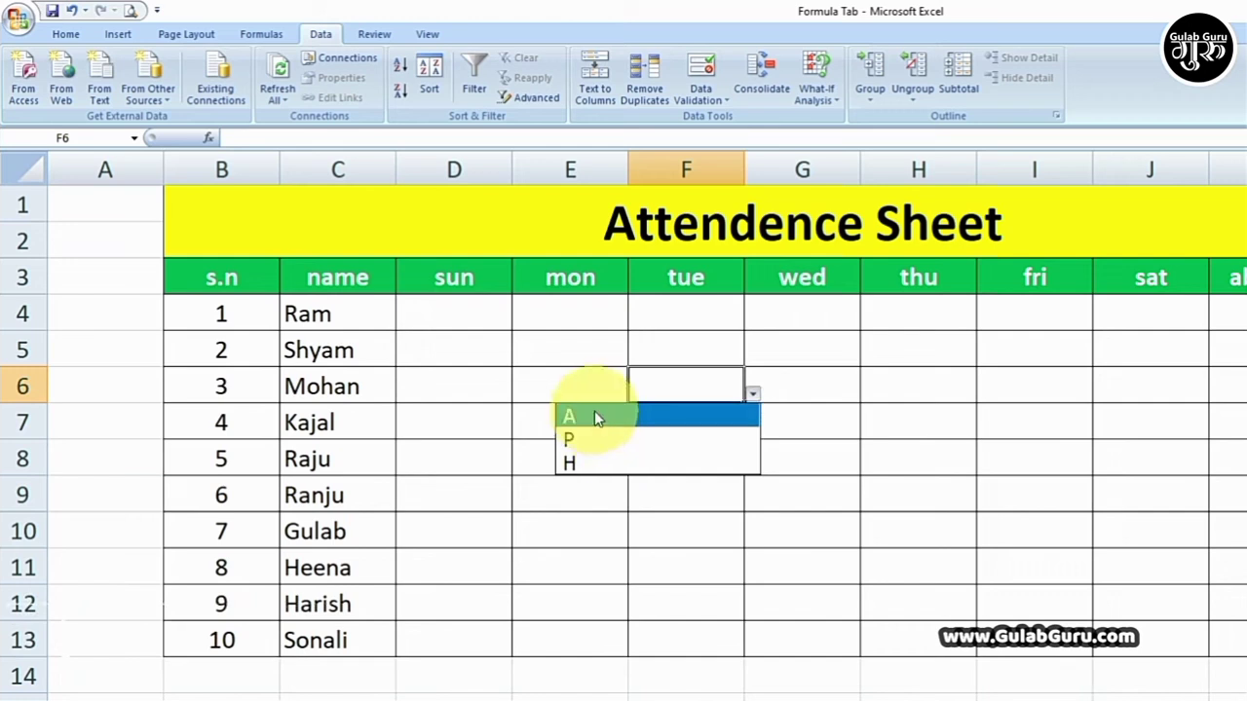
click(593, 438)
Mark the second student's attendance from the in-cell lists, with A in F5 and P in E5
click(673, 348)
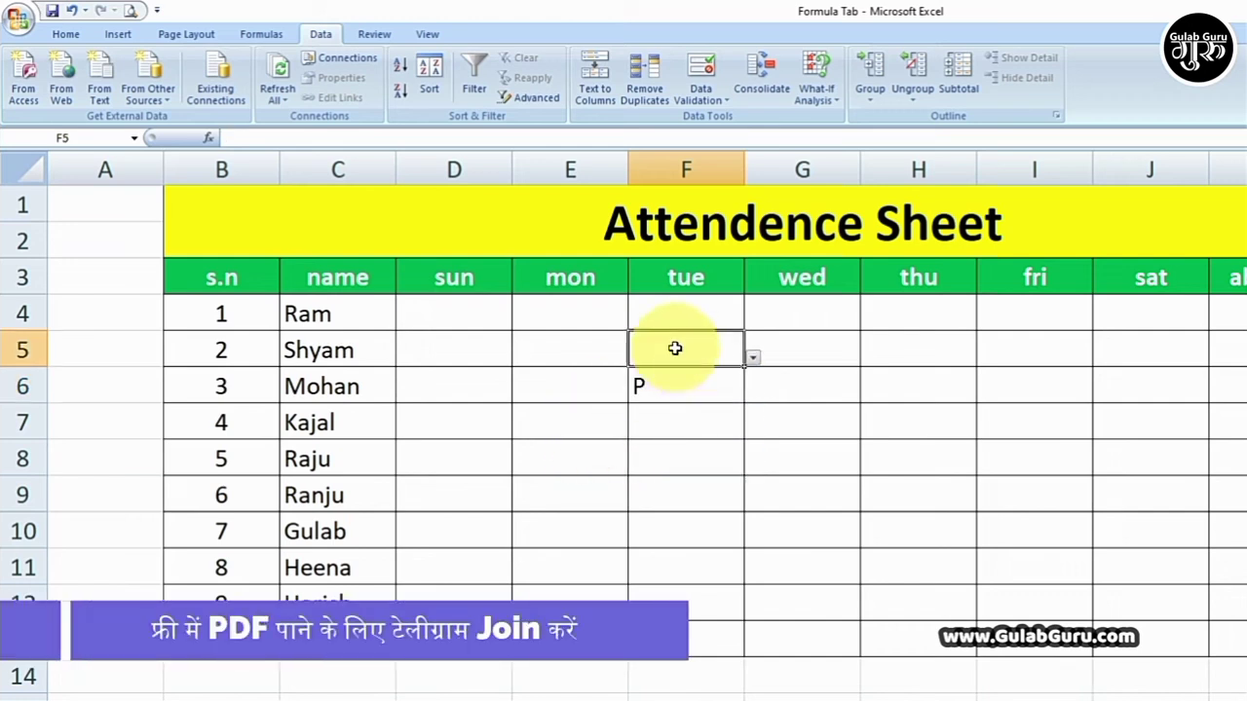
click(754, 359)
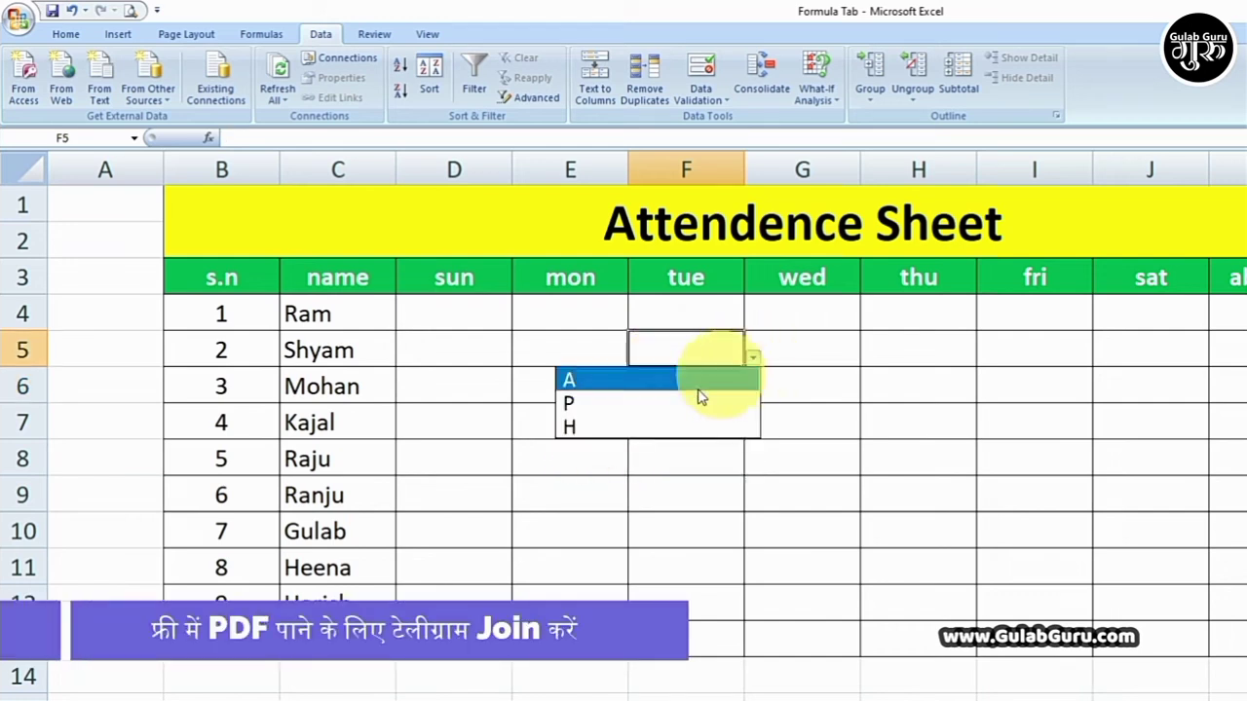
click(570, 380)
click(570, 357)
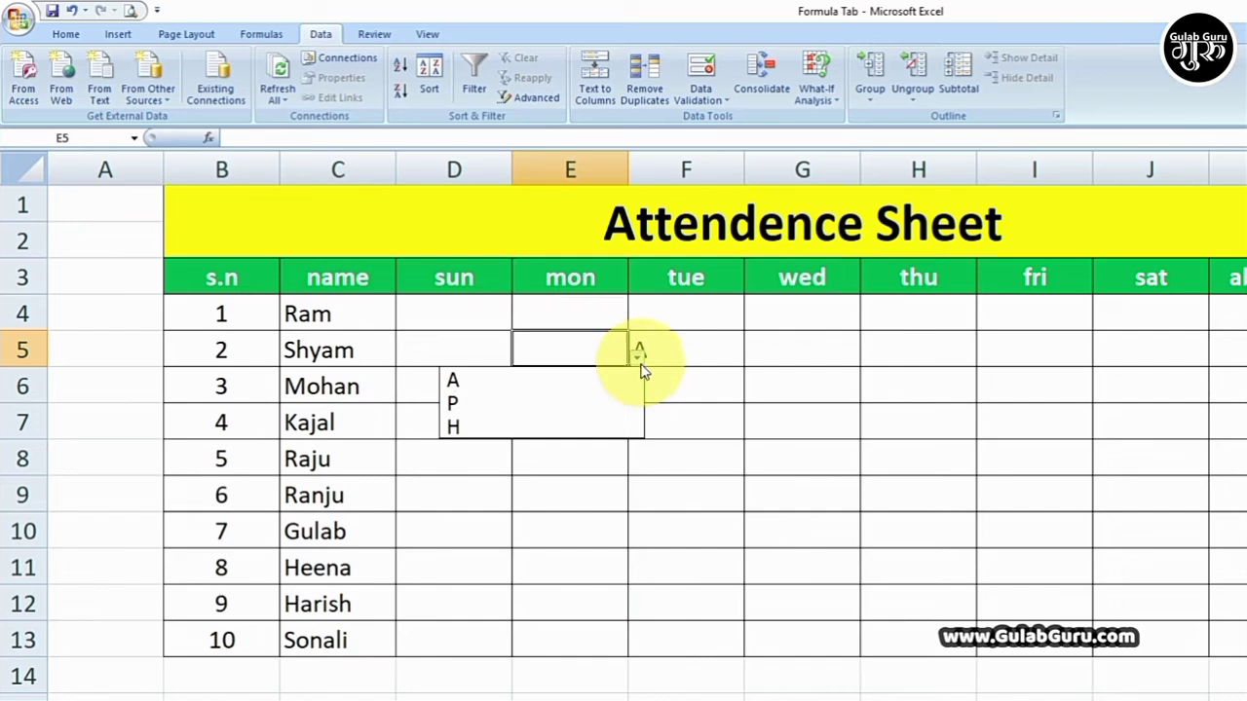
click(569, 404)
Pick P from the in-cell list for E7 and open the attendance choices for E6
click(572, 413)
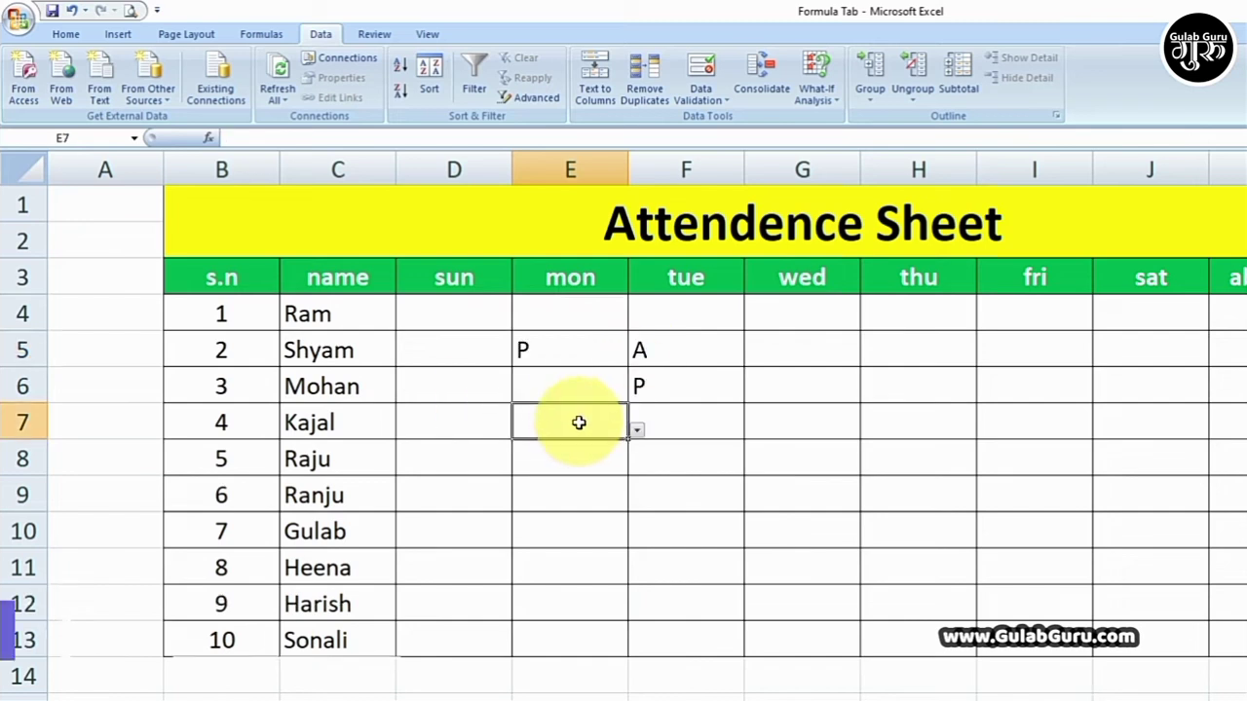
click(638, 430)
click(556, 473)
click(560, 389)
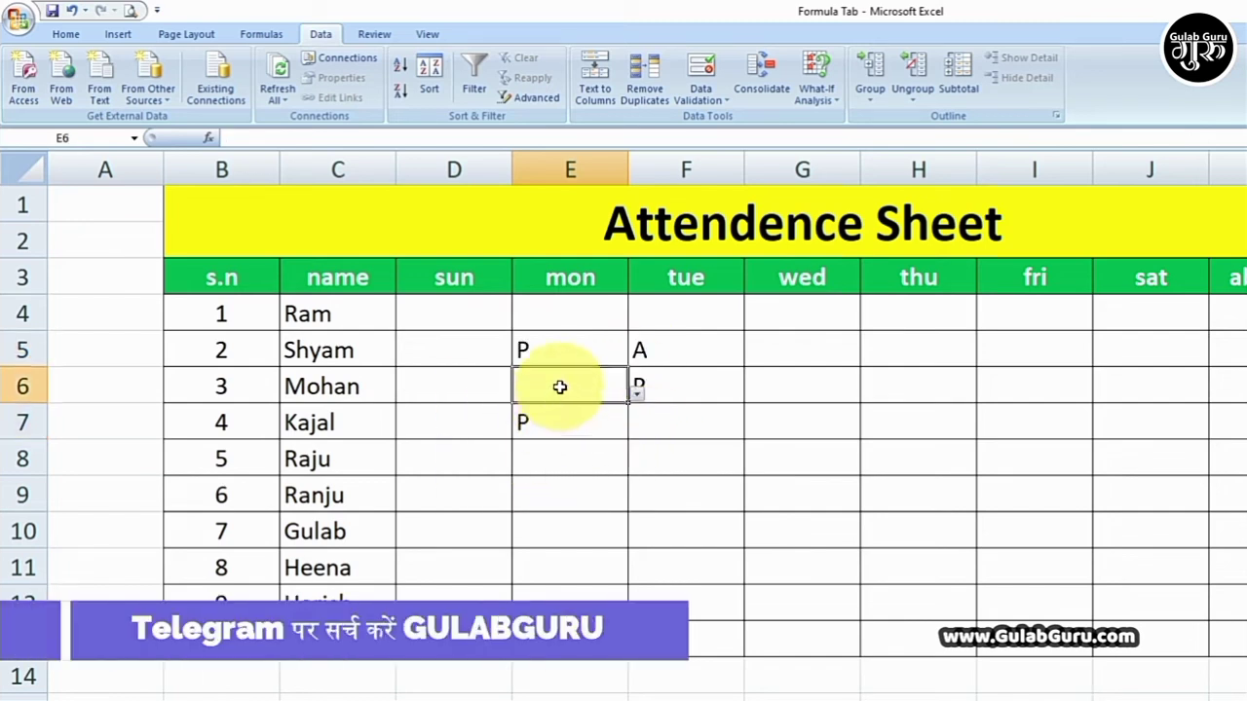
click(638, 393)
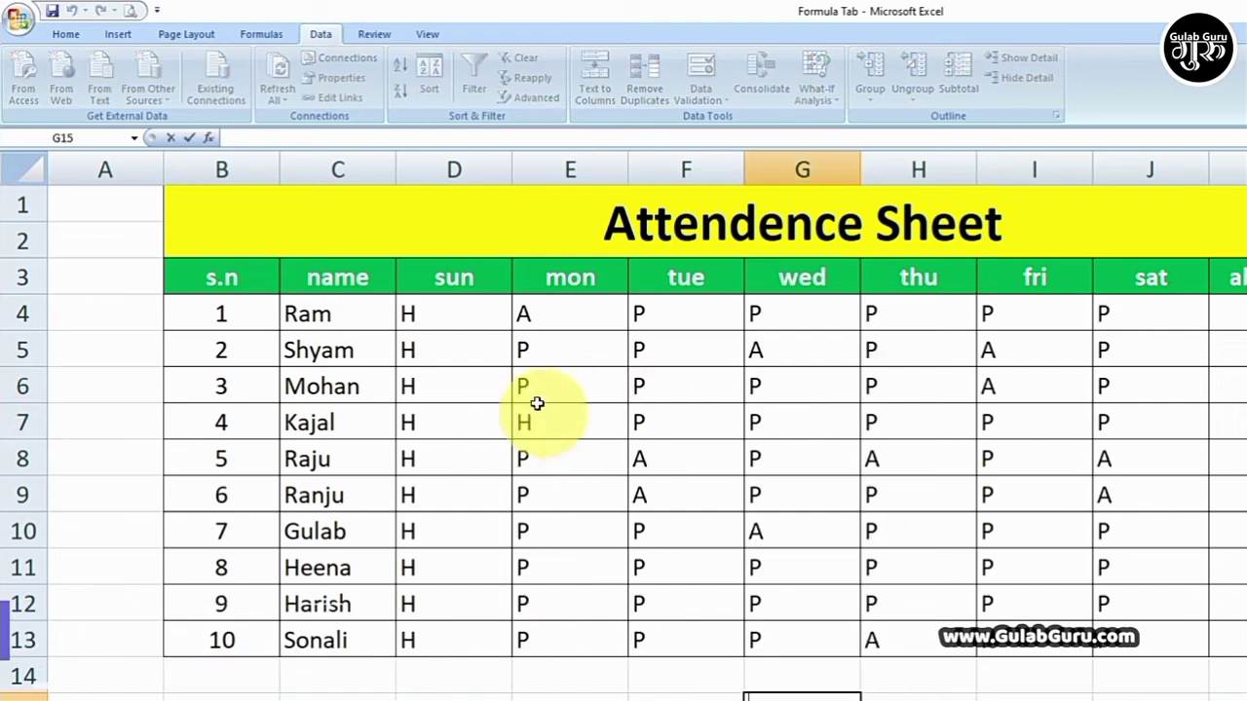
Check the in-cell attendance choices offered for Kajal's Wednesday cell G7
click(795, 423)
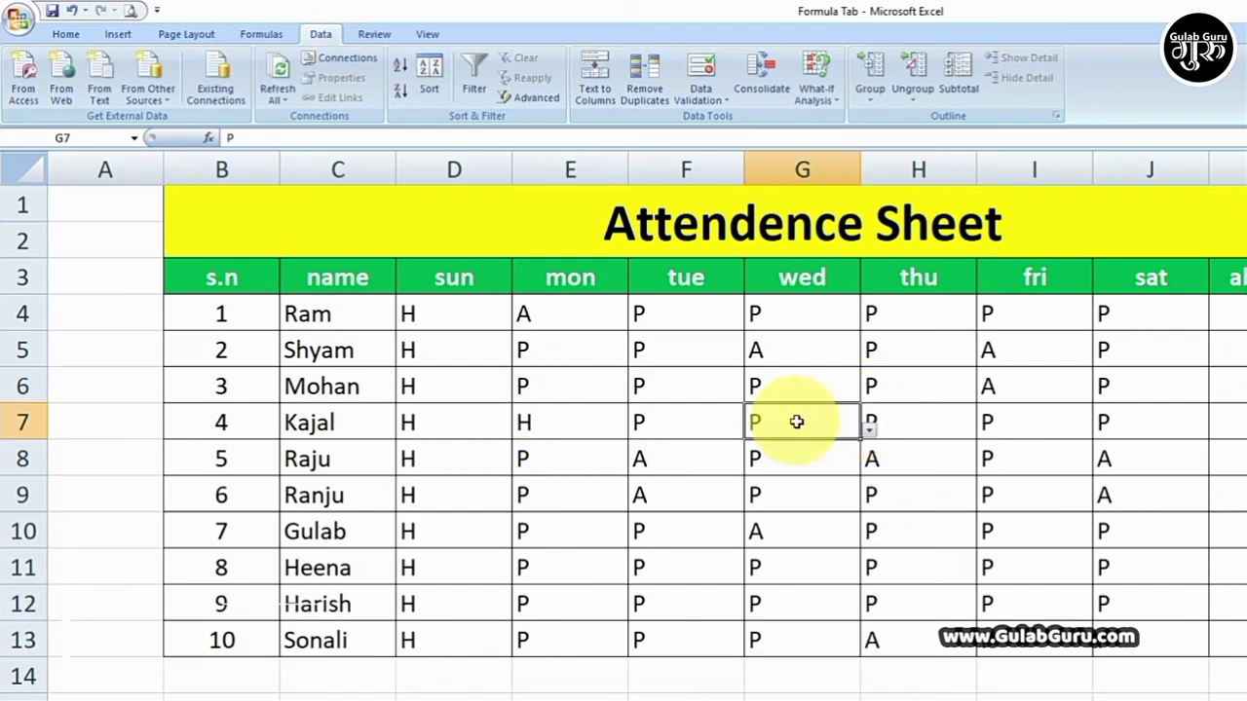
click(872, 435)
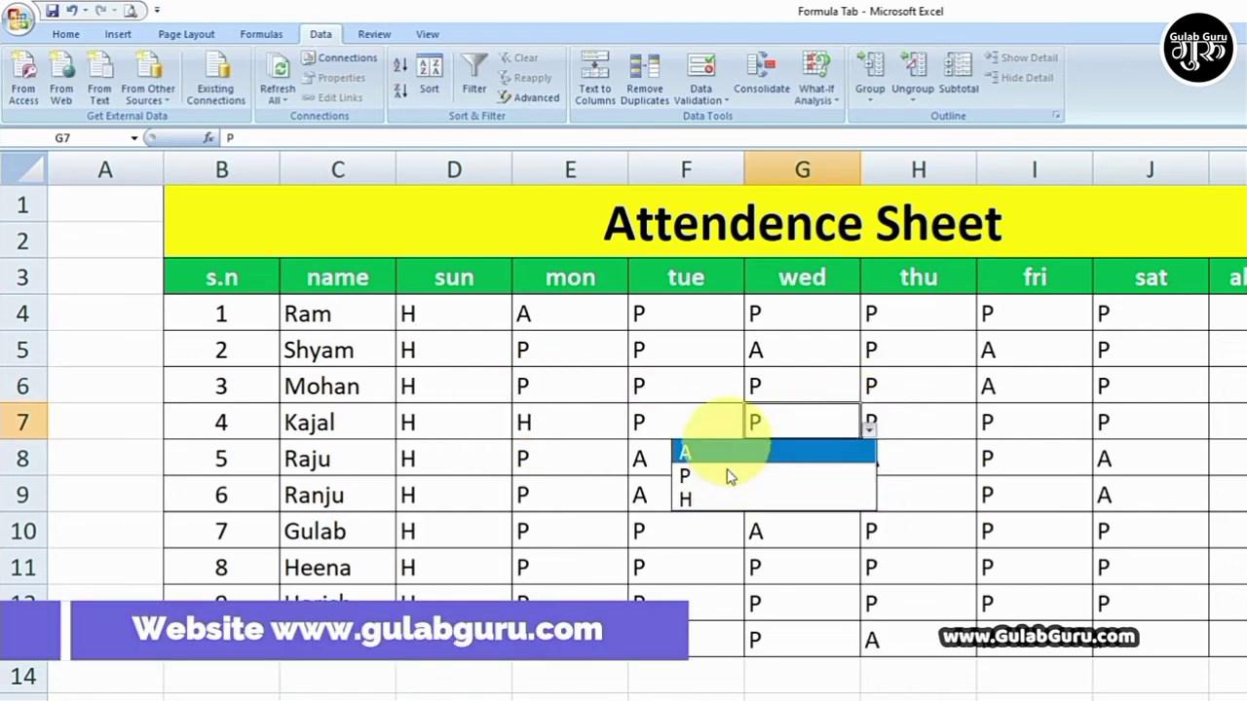
click(935, 442)
click(935, 419)
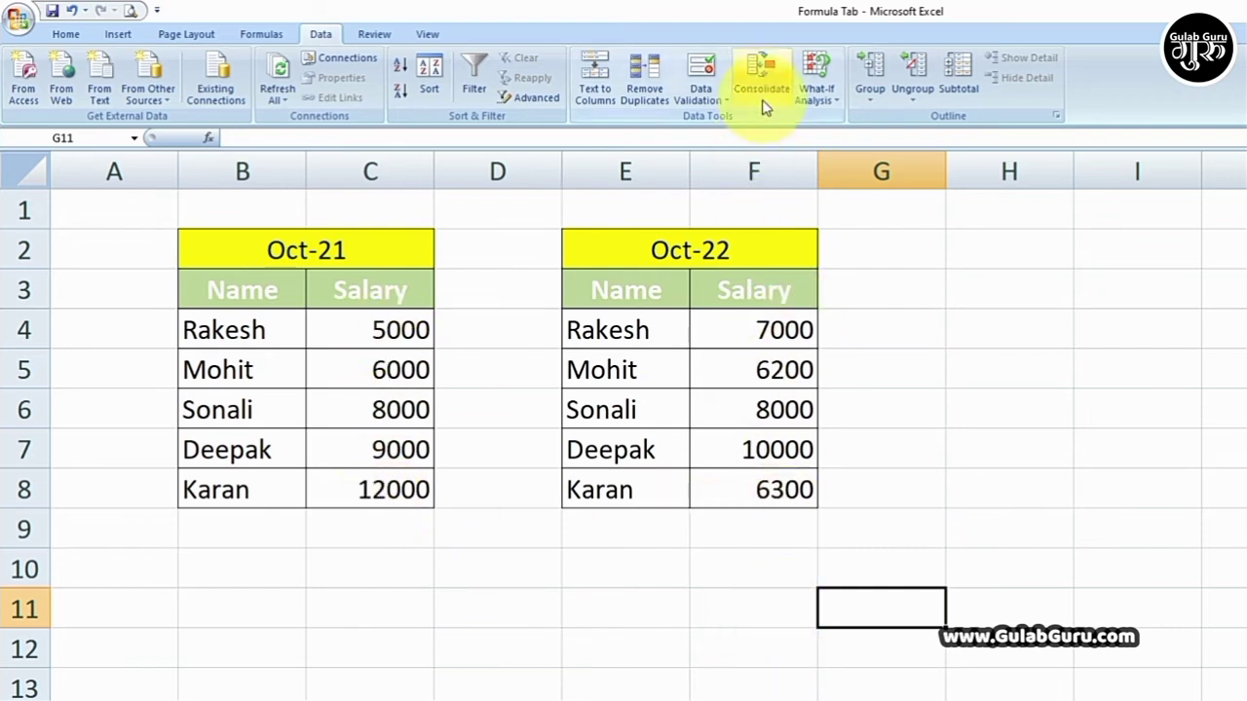
Start a Consolidate operation with cell D11 as the destination and Sum as the function
click(536, 624)
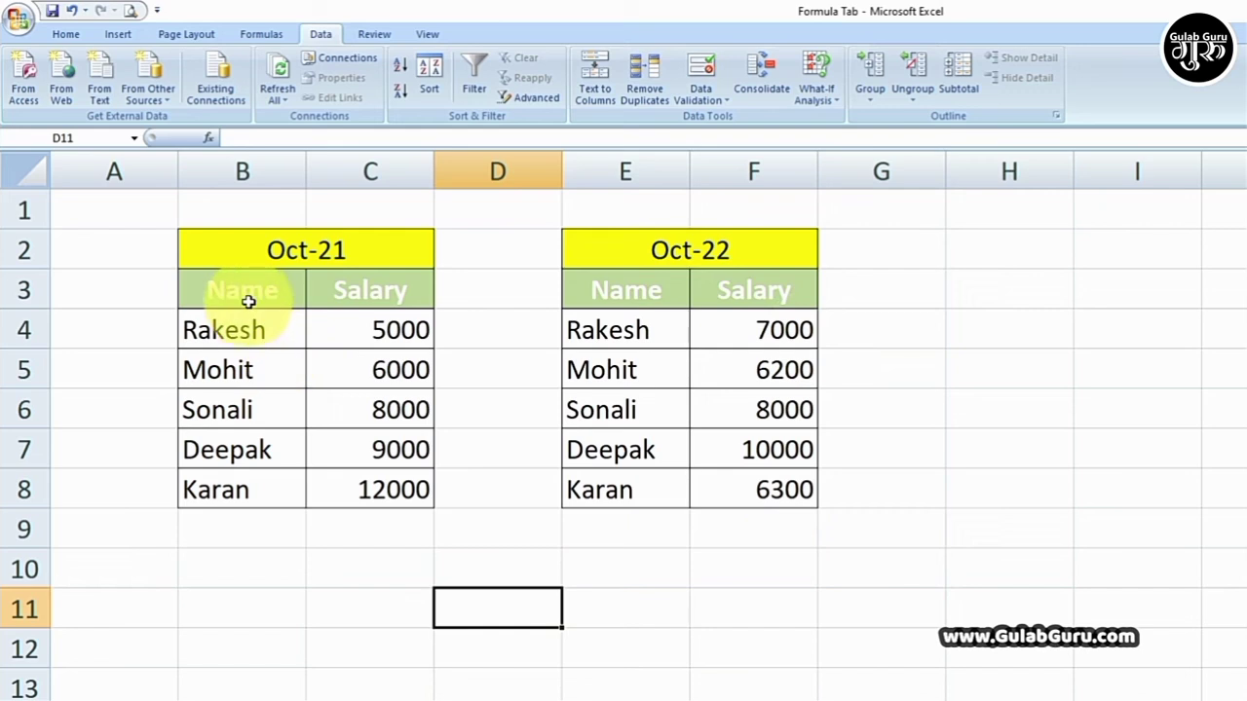
click(760, 68)
drag(659, 179, 770, 217)
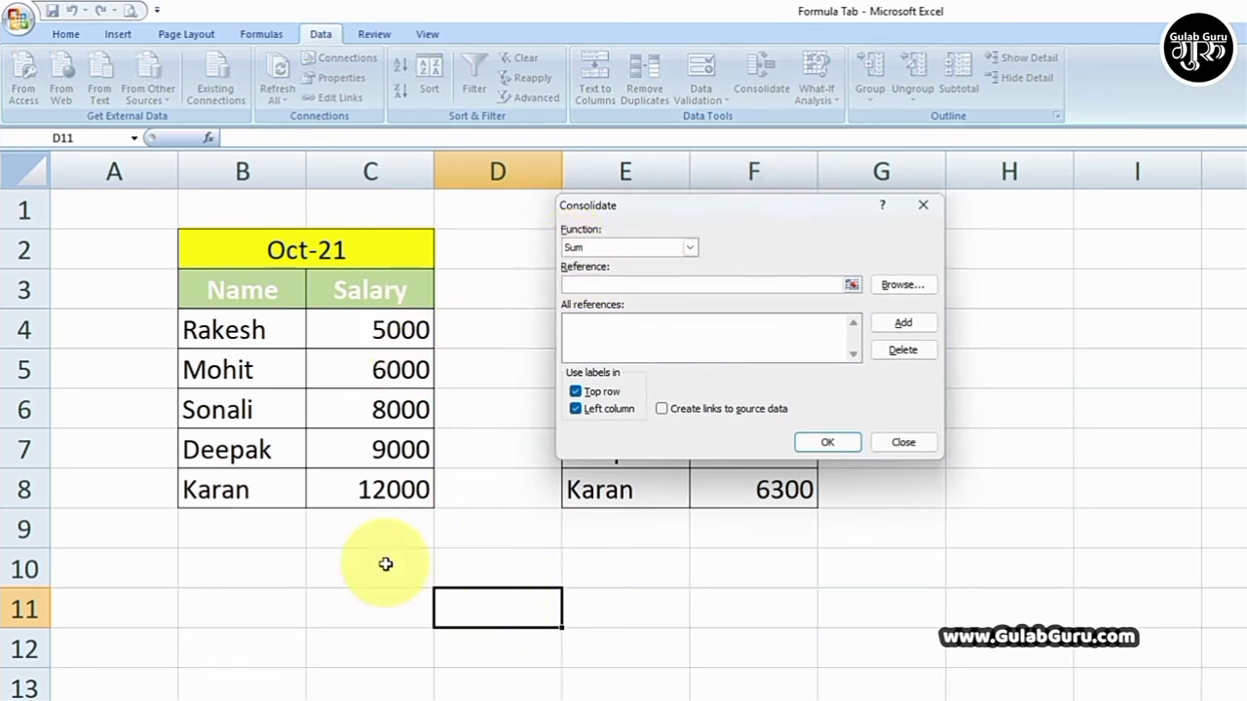
click(694, 250)
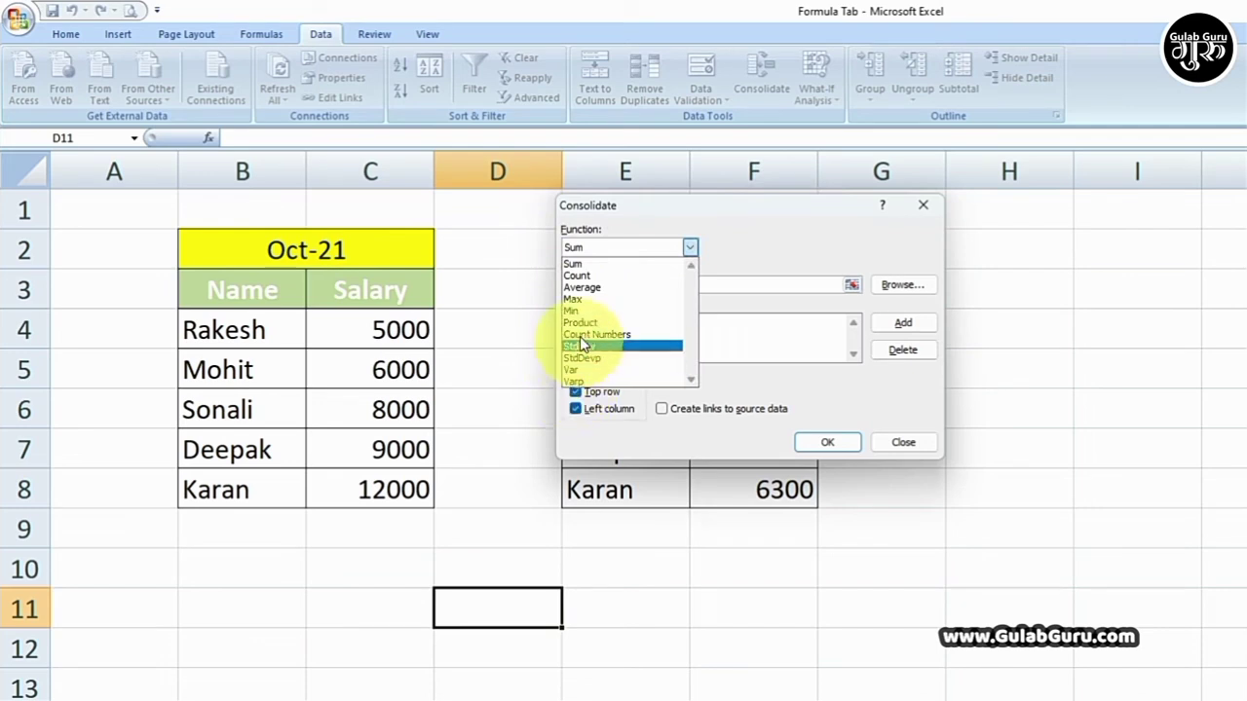
click(581, 265)
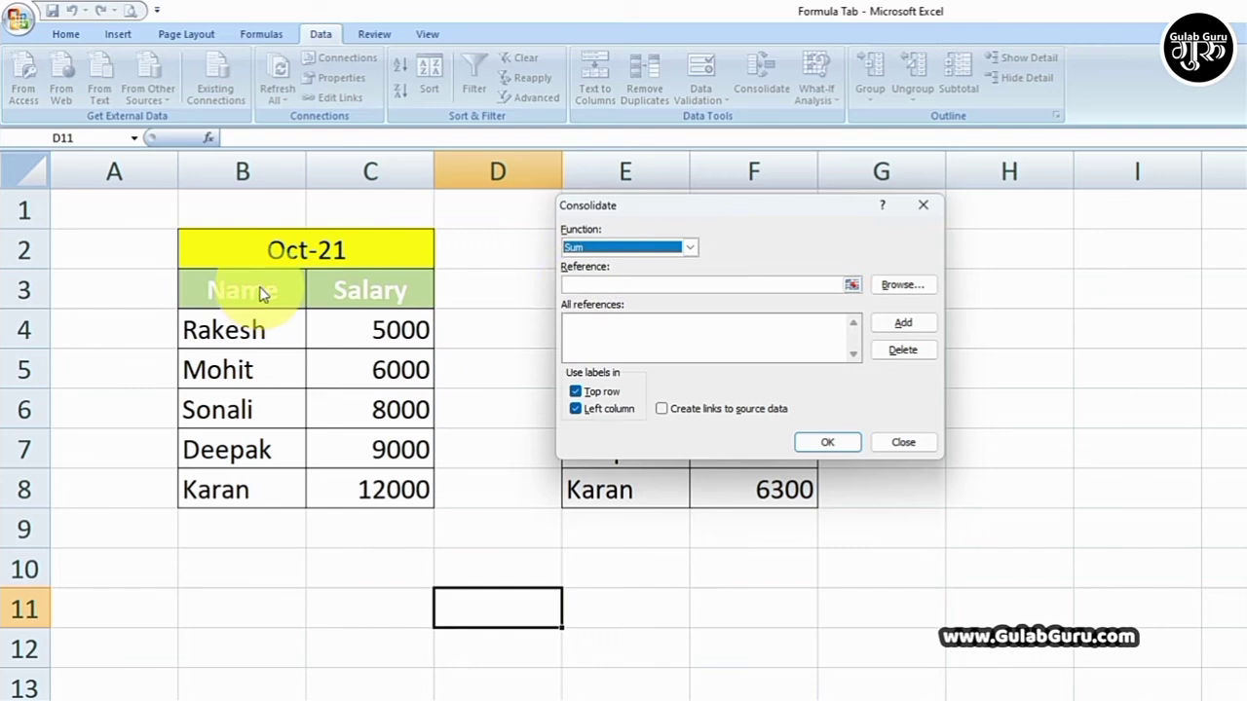
Add the Oct-21 name and salary range B3:C8 to the consolidation references
click(611, 288)
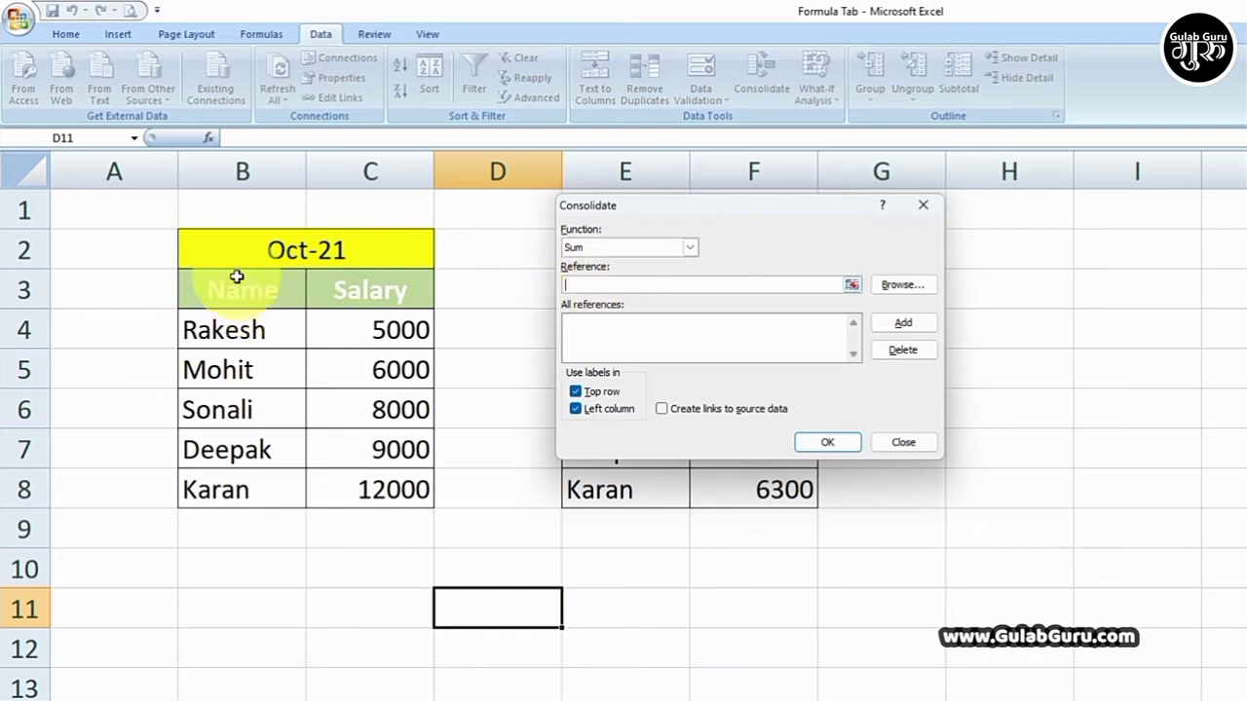
drag(237, 281, 416, 487)
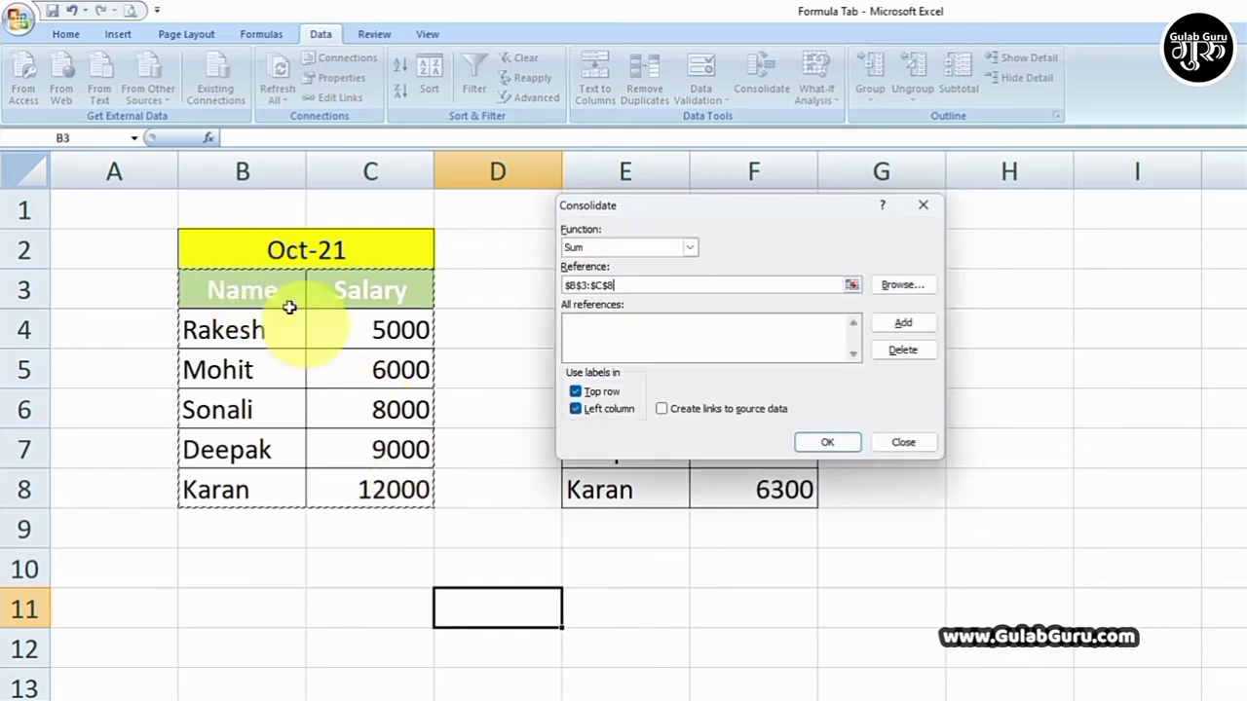
click(904, 324)
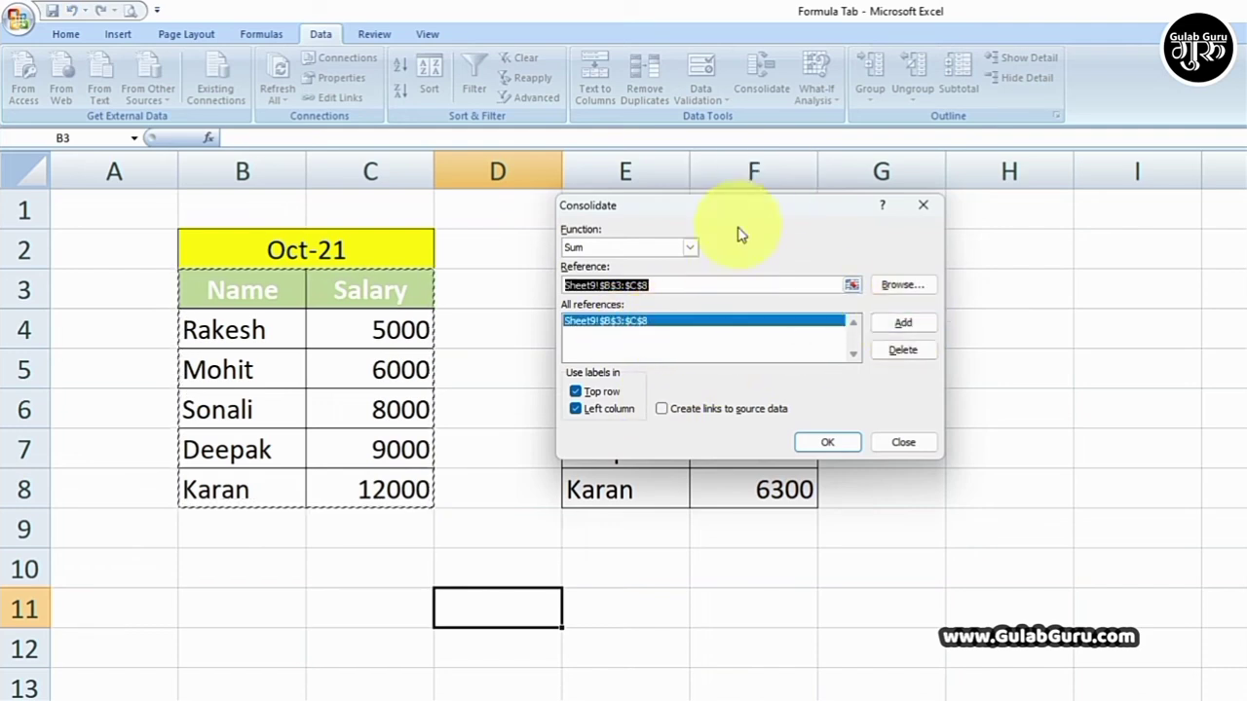
Add the Oct-22 range E3:F8 as the second reference and run the consolidation with top row and left column labels
drag(739, 210, 368, 385)
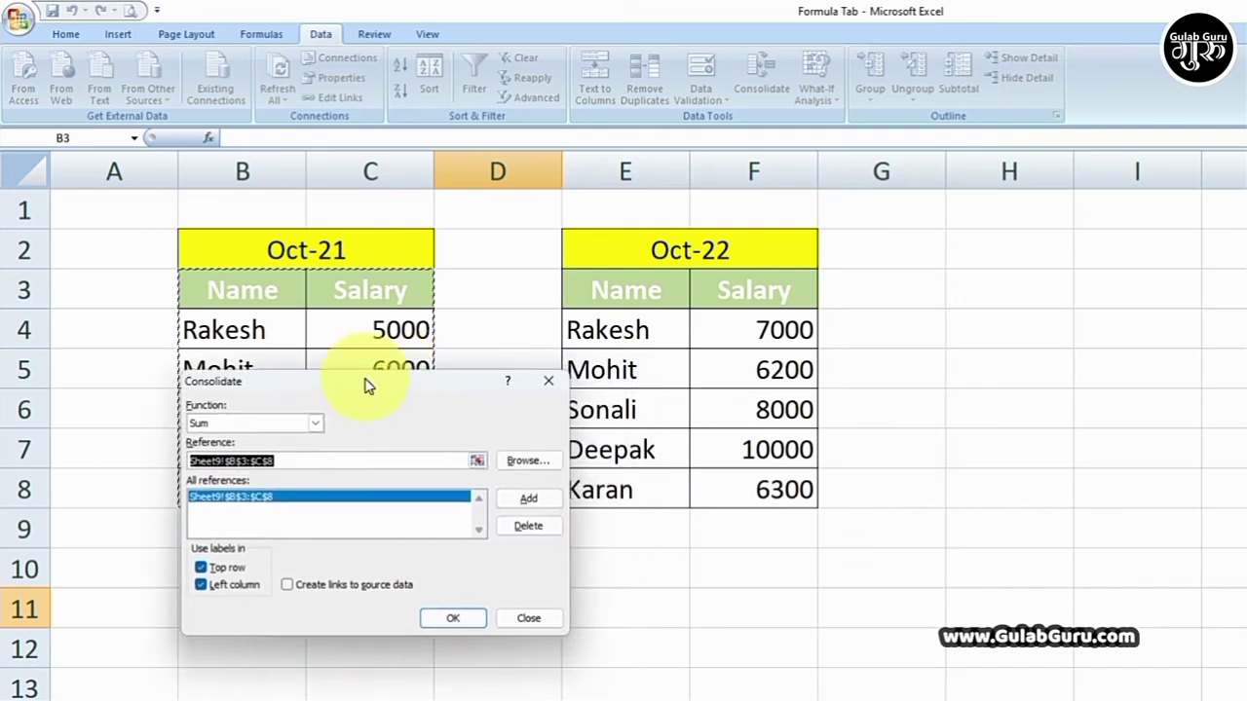
drag(290, 459, 217, 460)
key(BackSpace)
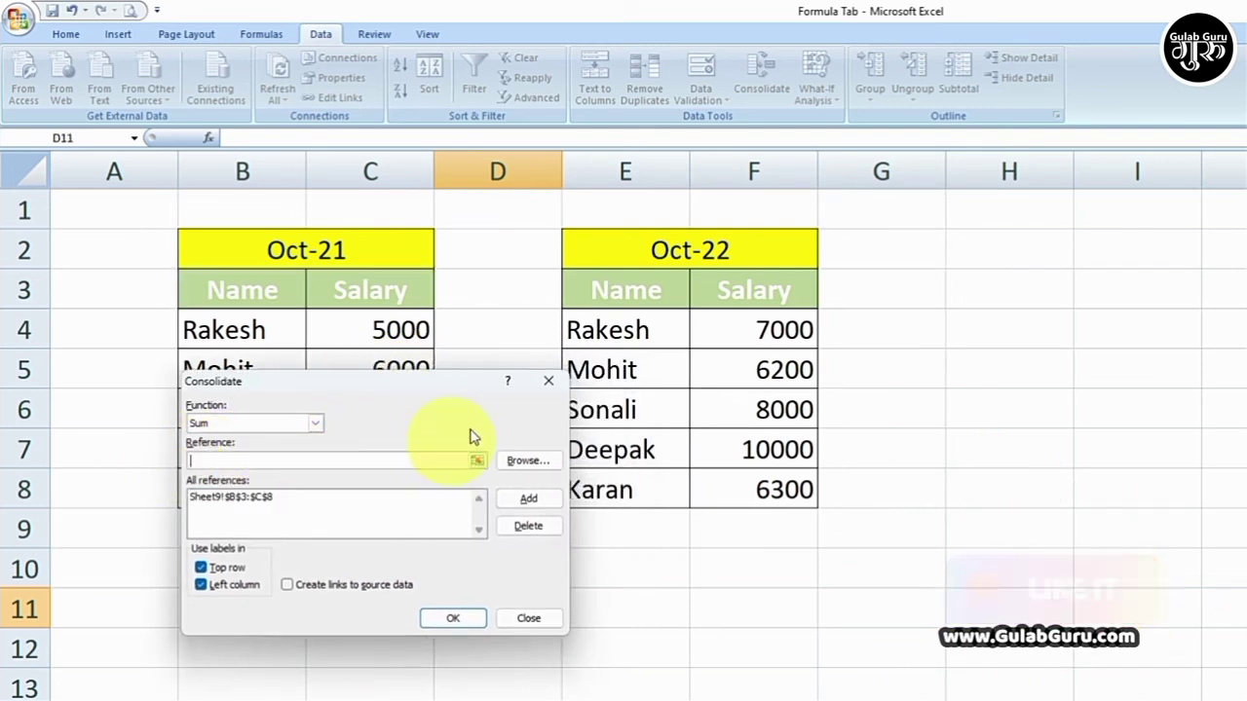
drag(633, 284, 747, 481)
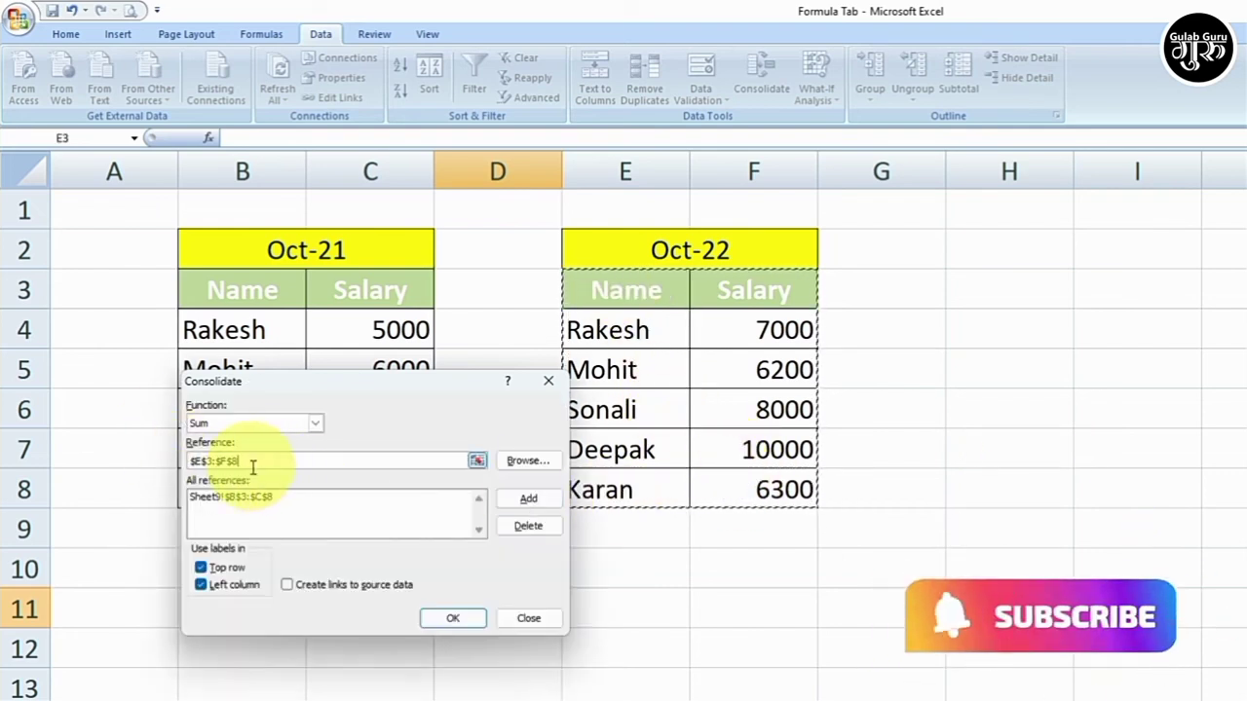
click(528, 501)
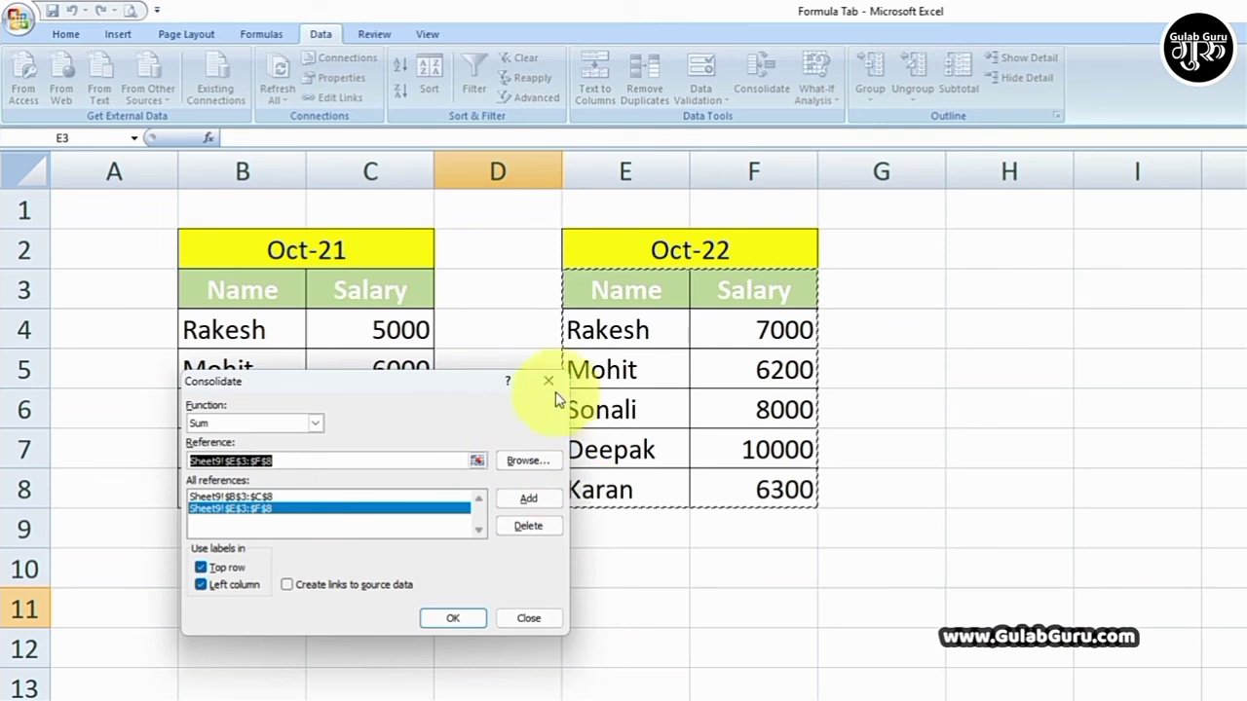
click(482, 627)
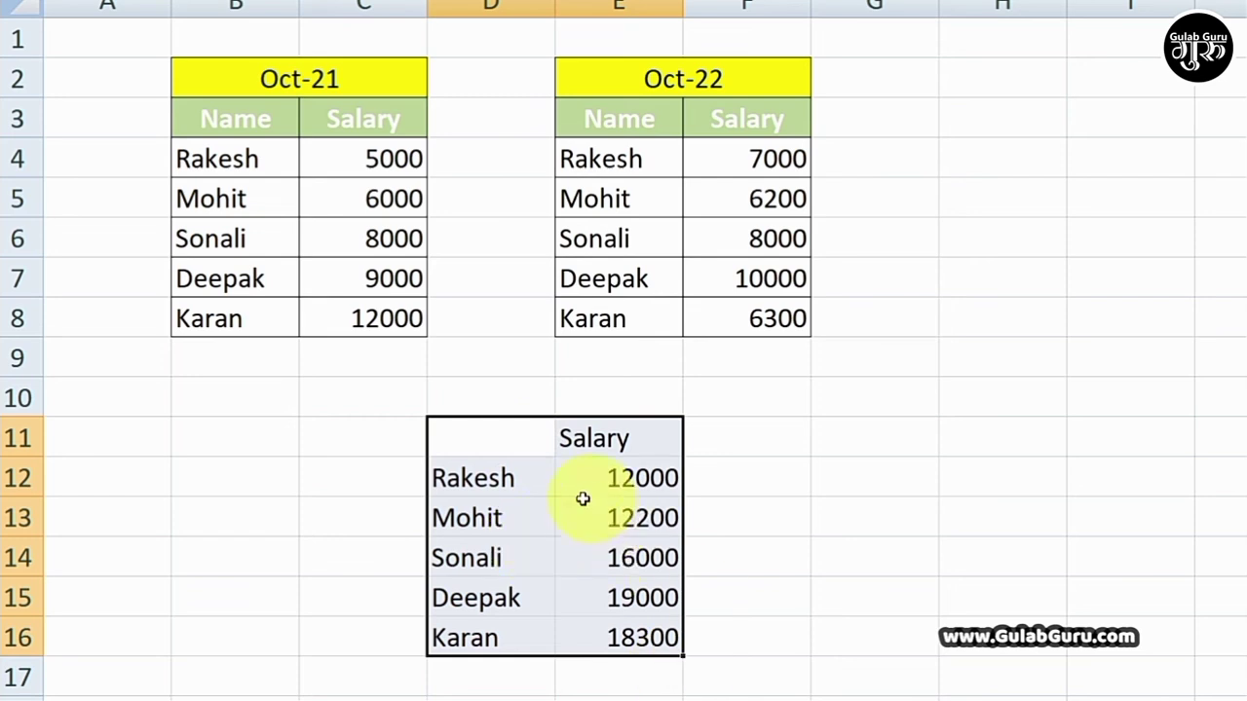
Clear the consolidated table in D11:E16 and consolidate both salary ranges again with Sum, starting at G2
key(Delete)
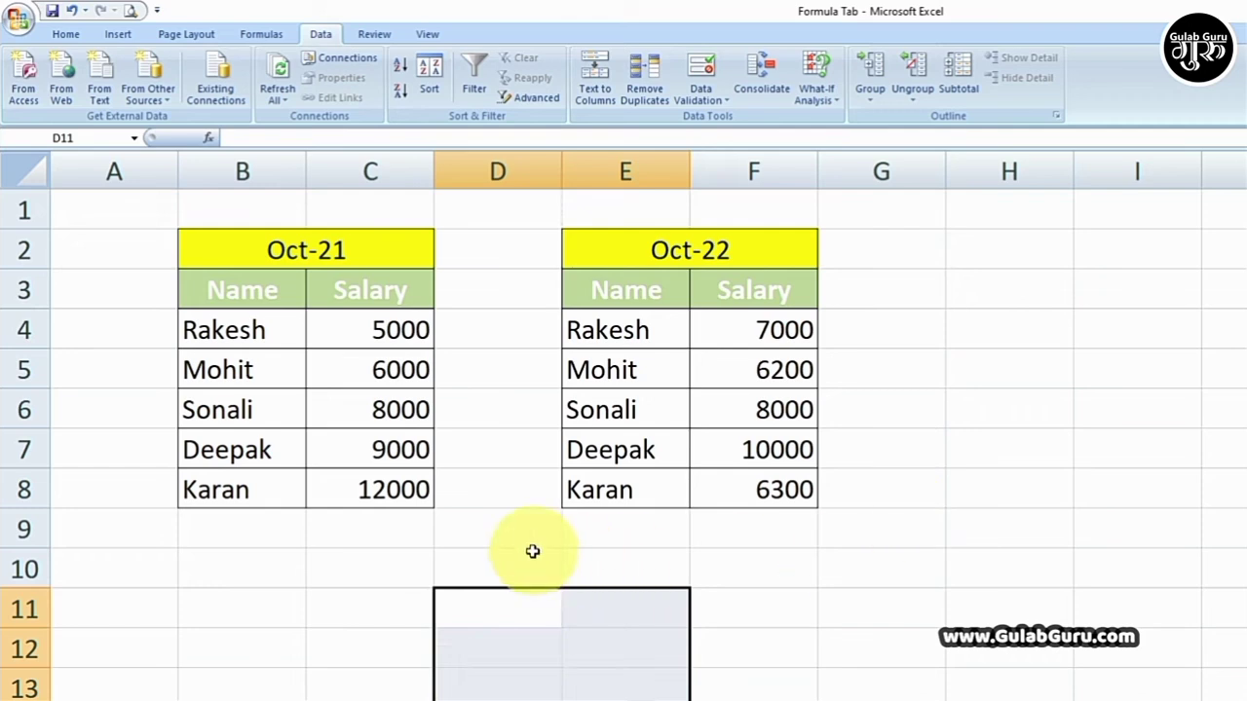
click(906, 240)
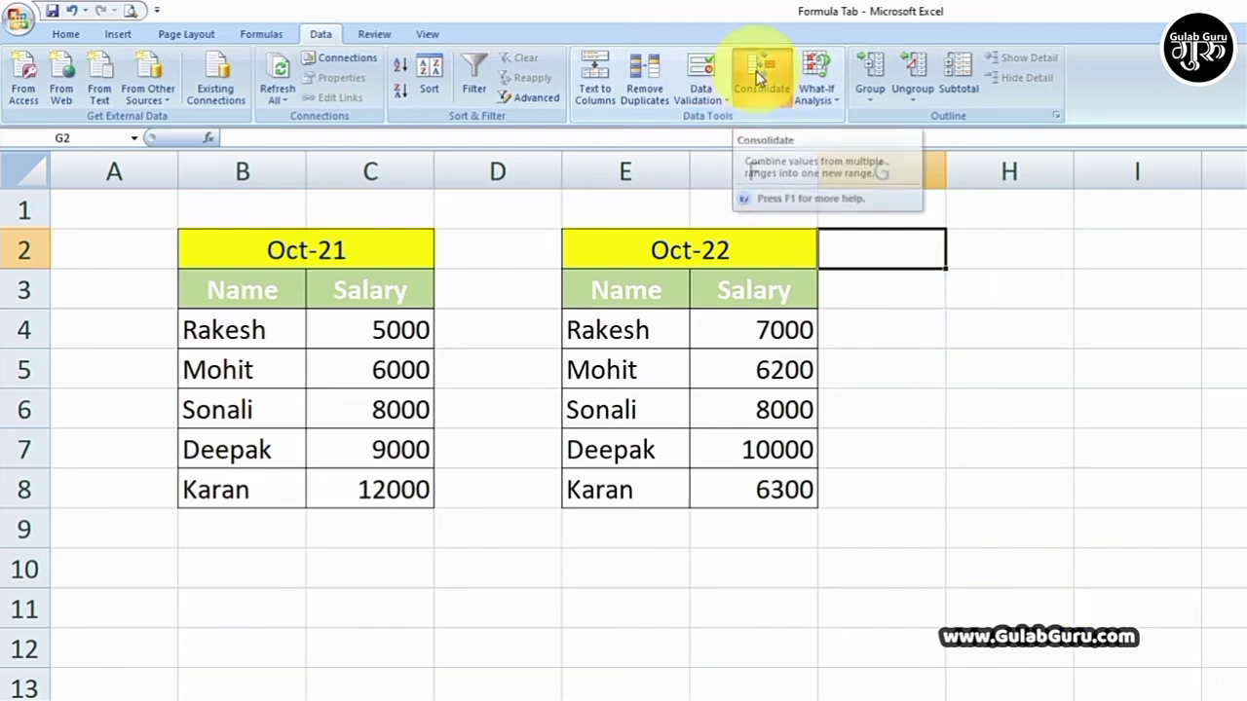
click(759, 95)
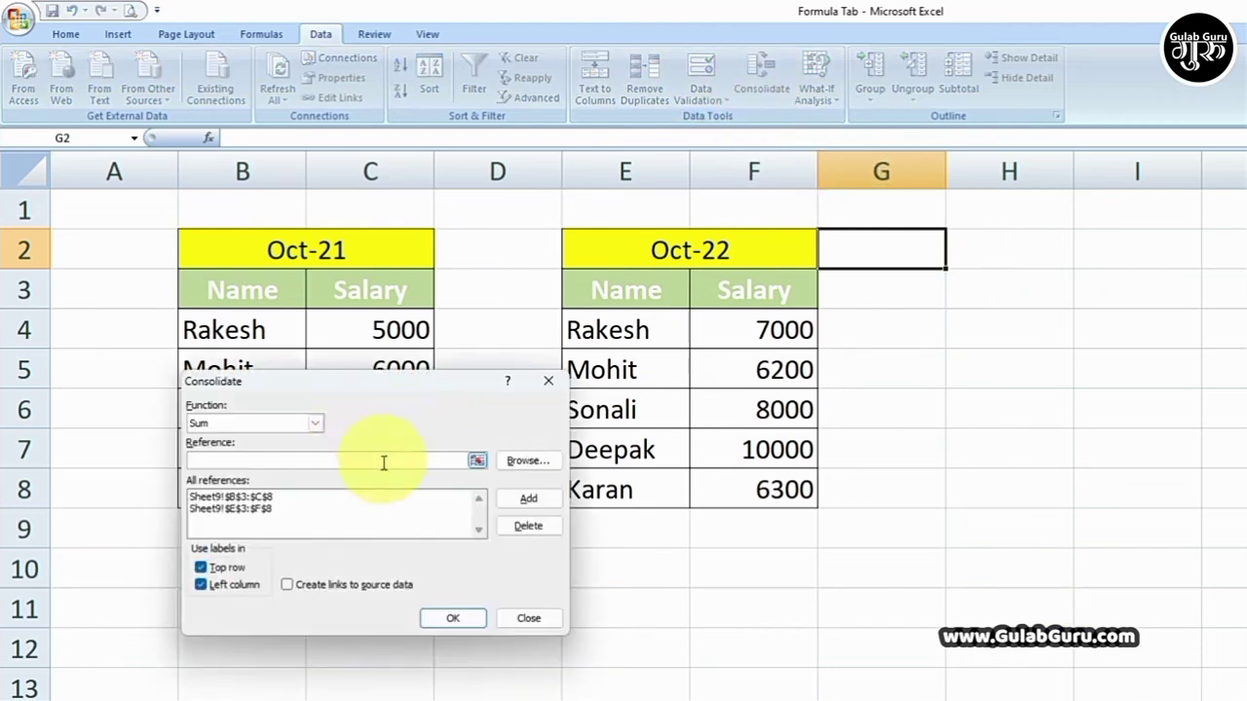
click(275, 498)
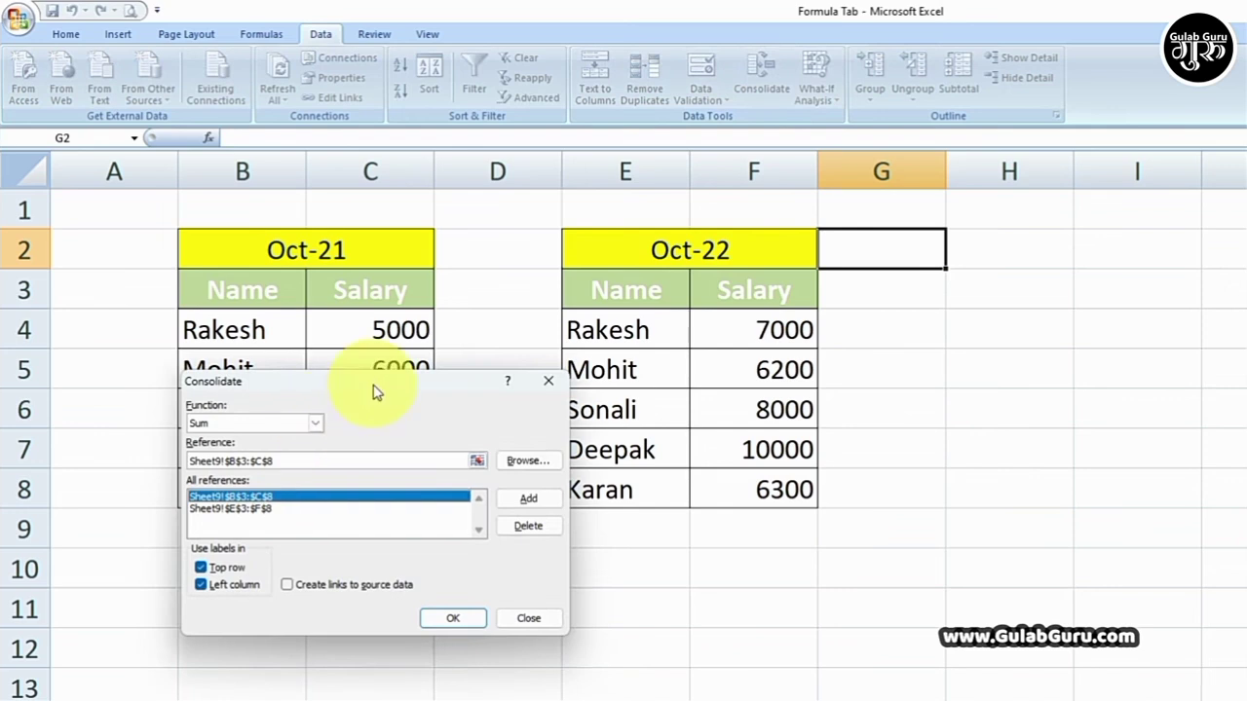
drag(375, 392, 499, 315)
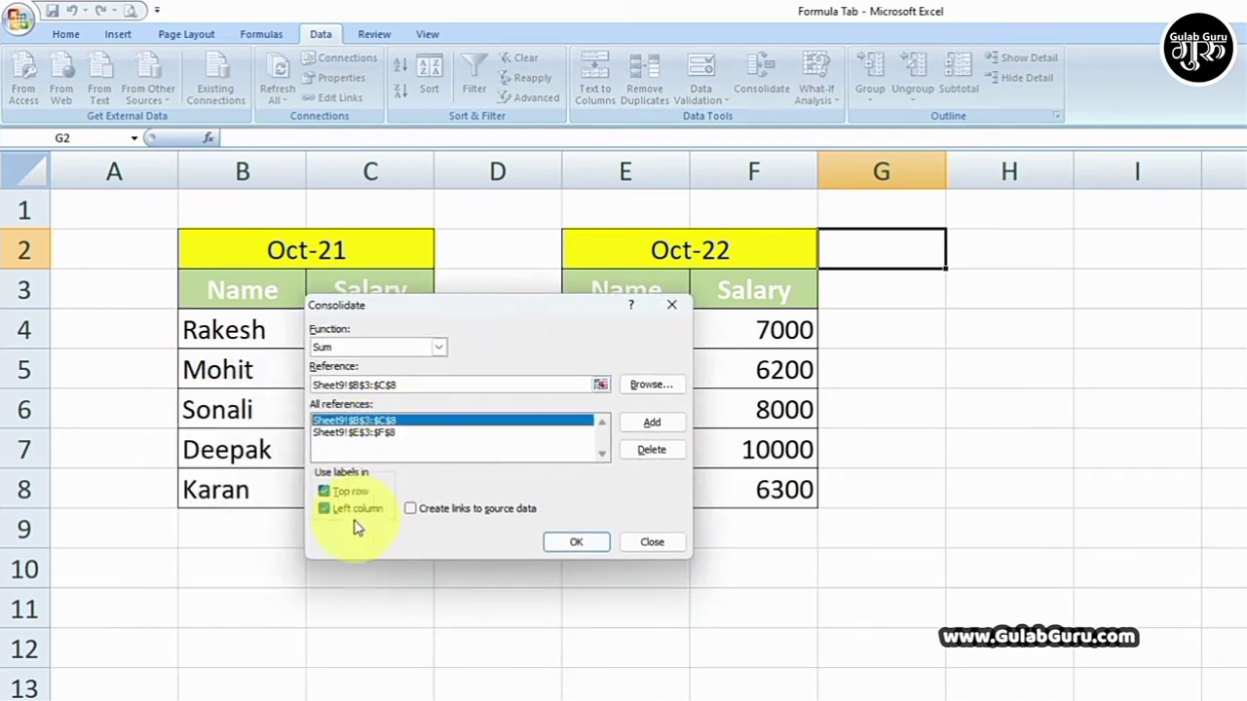
click(576, 542)
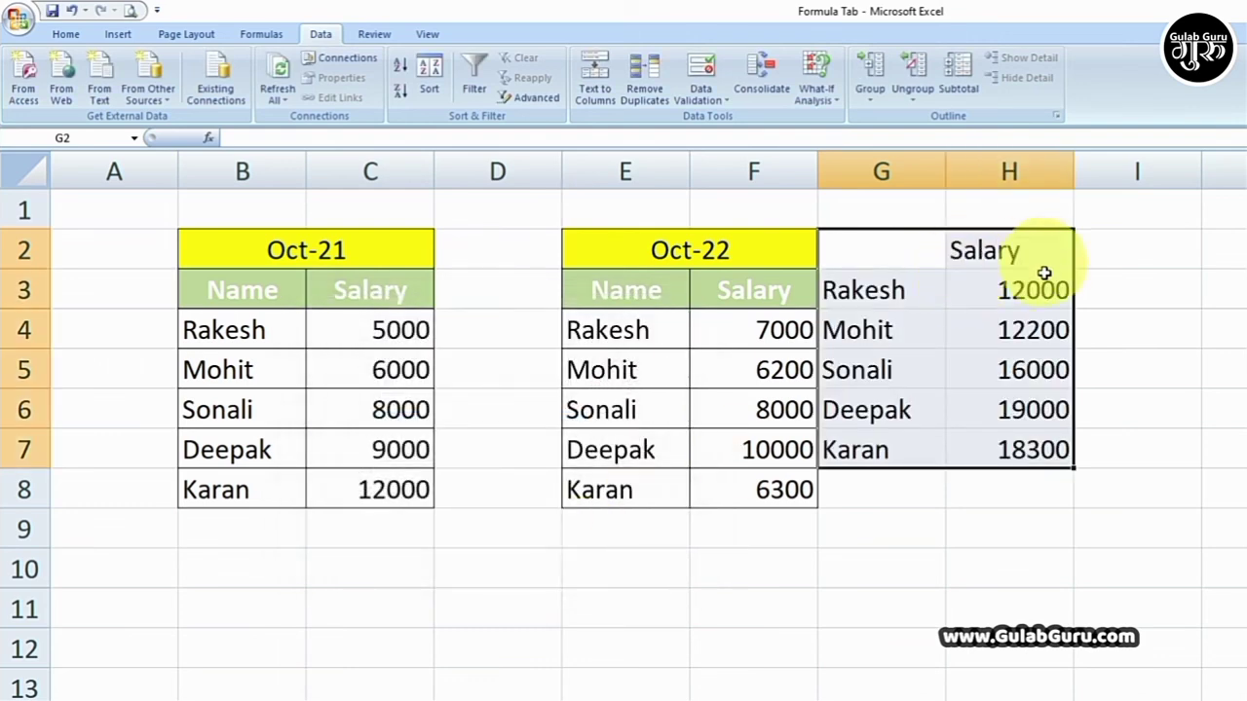
click(959, 523)
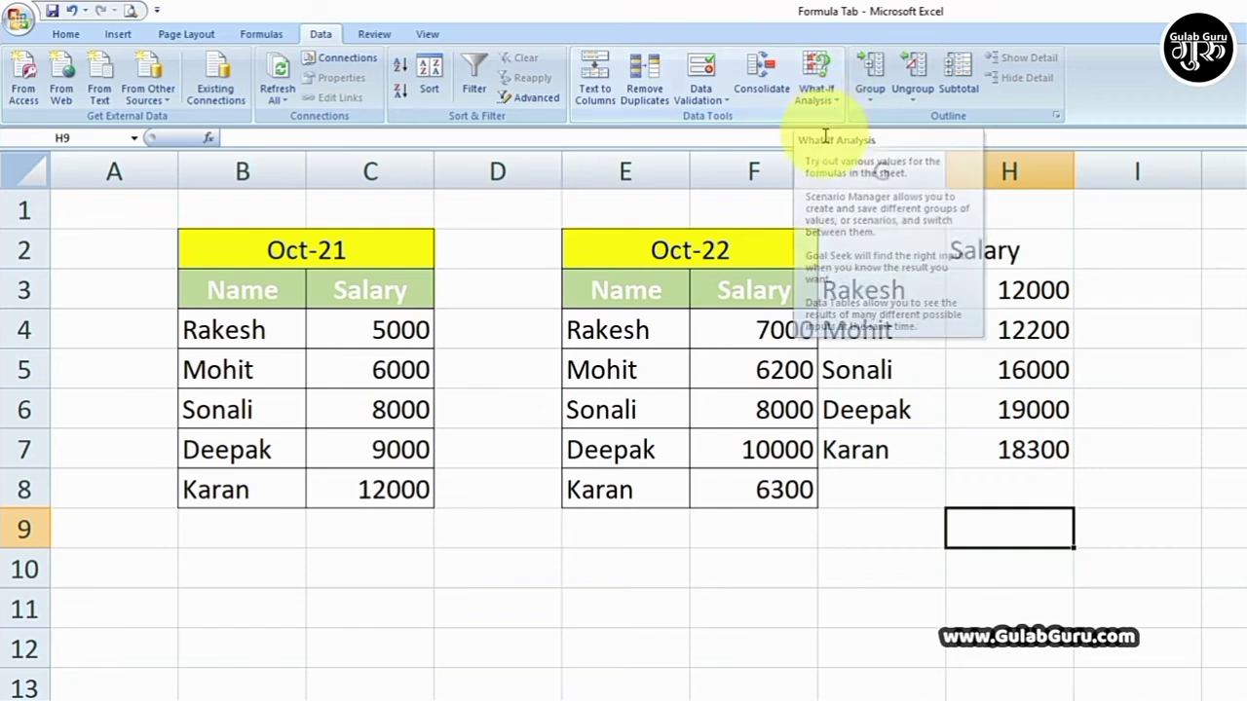
On the Mouse item sheet, calculate the Total in D6 with the formula =D4*D5
click(839, 107)
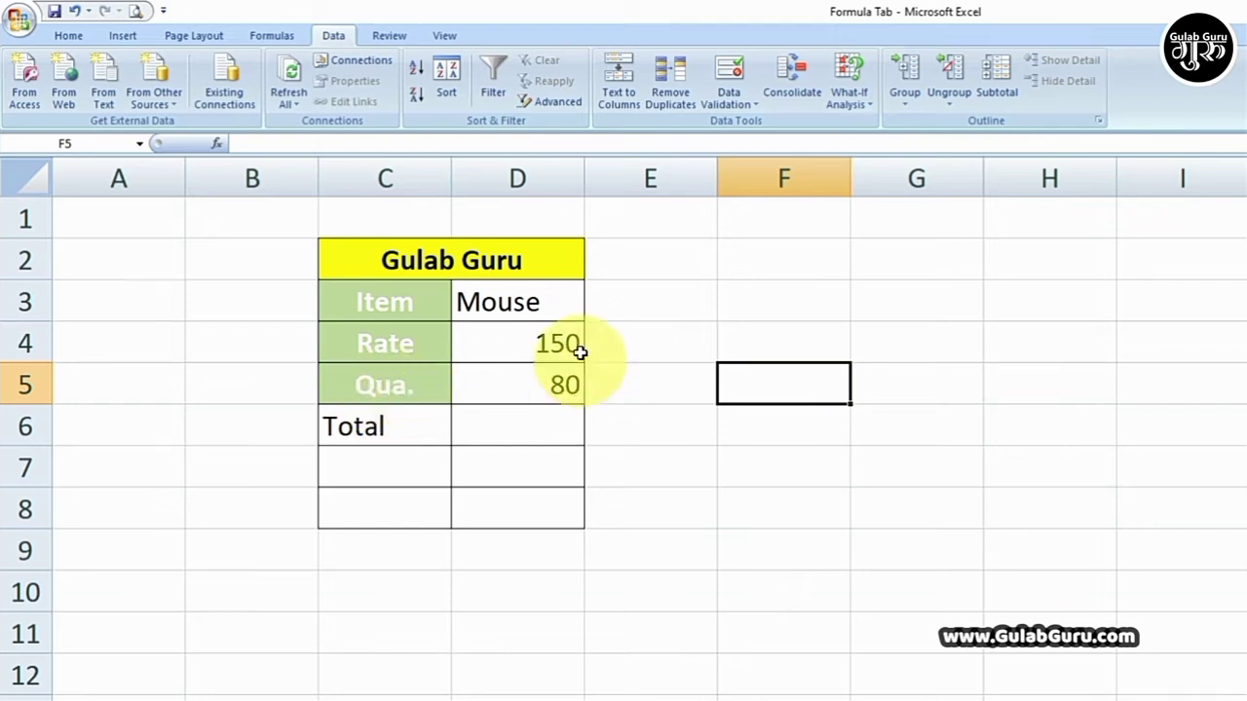
click(643, 415)
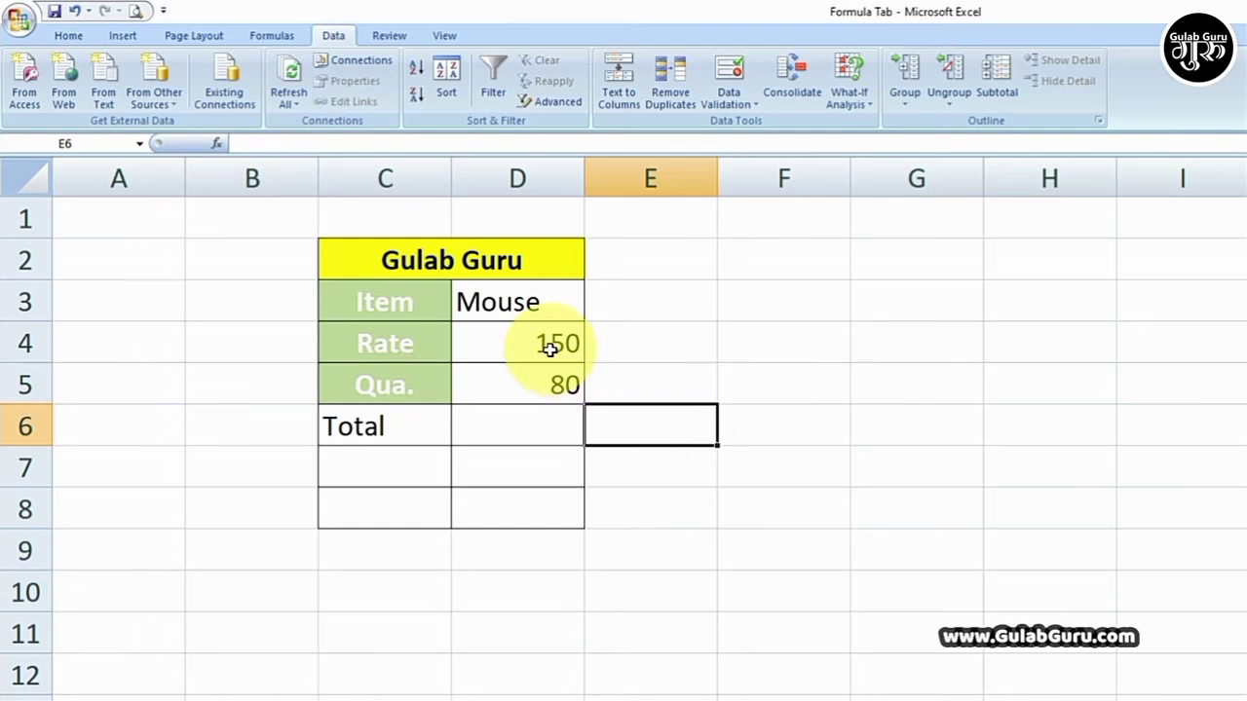
click(541, 431)
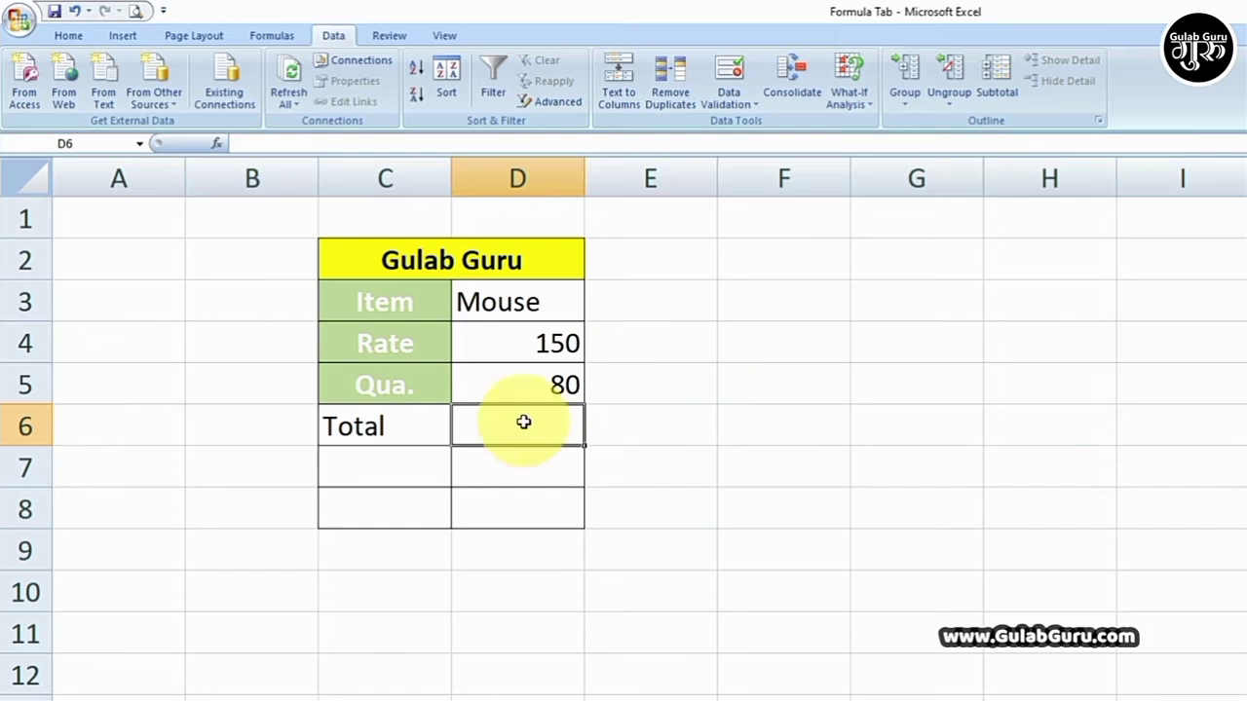
text(=)
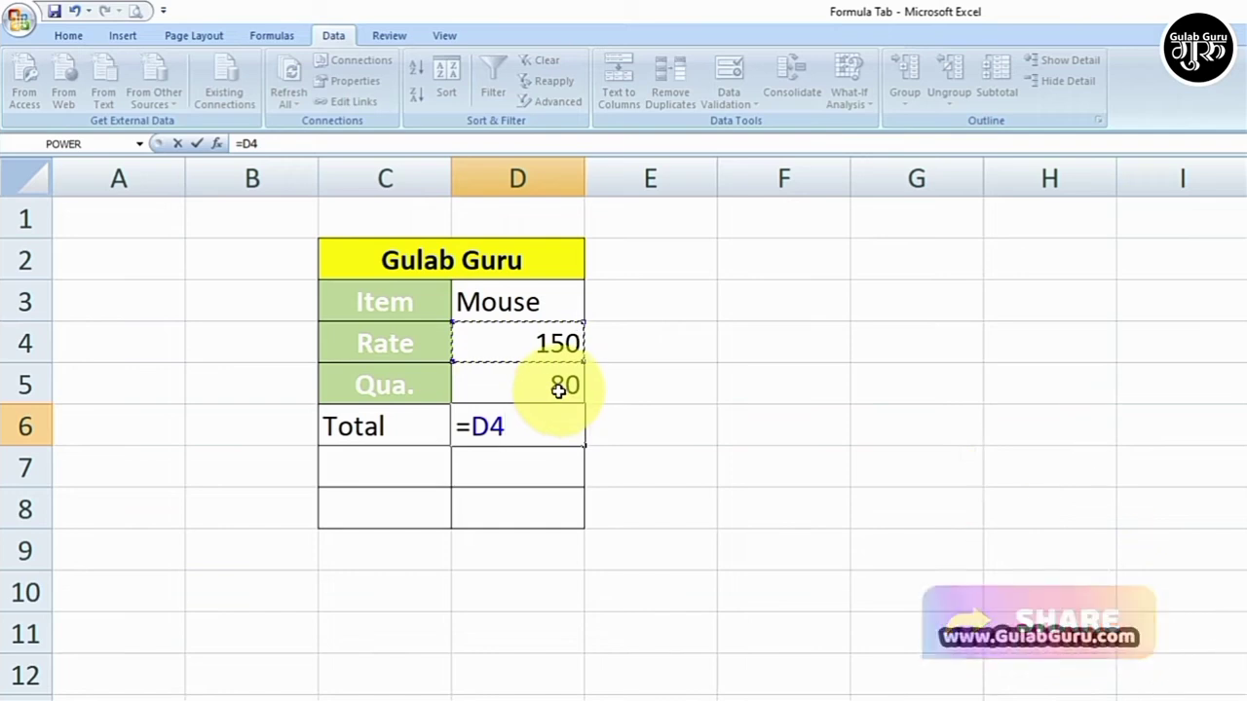
text(*)
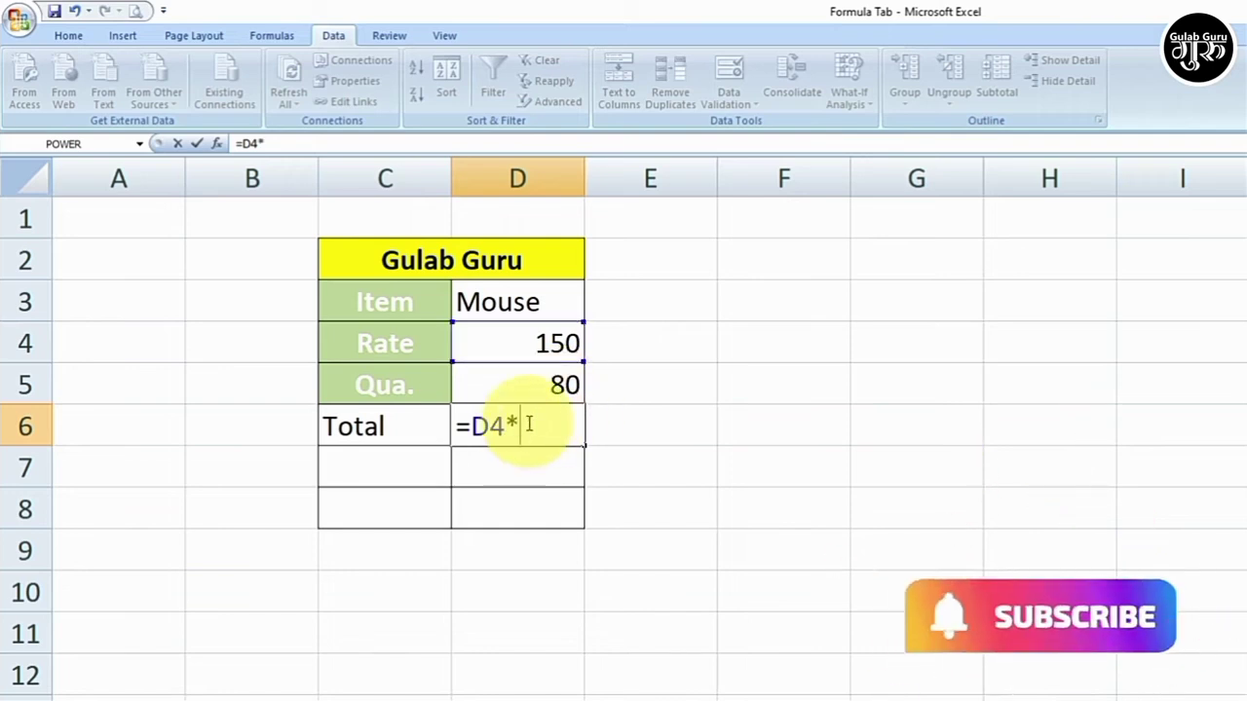
click(556, 384)
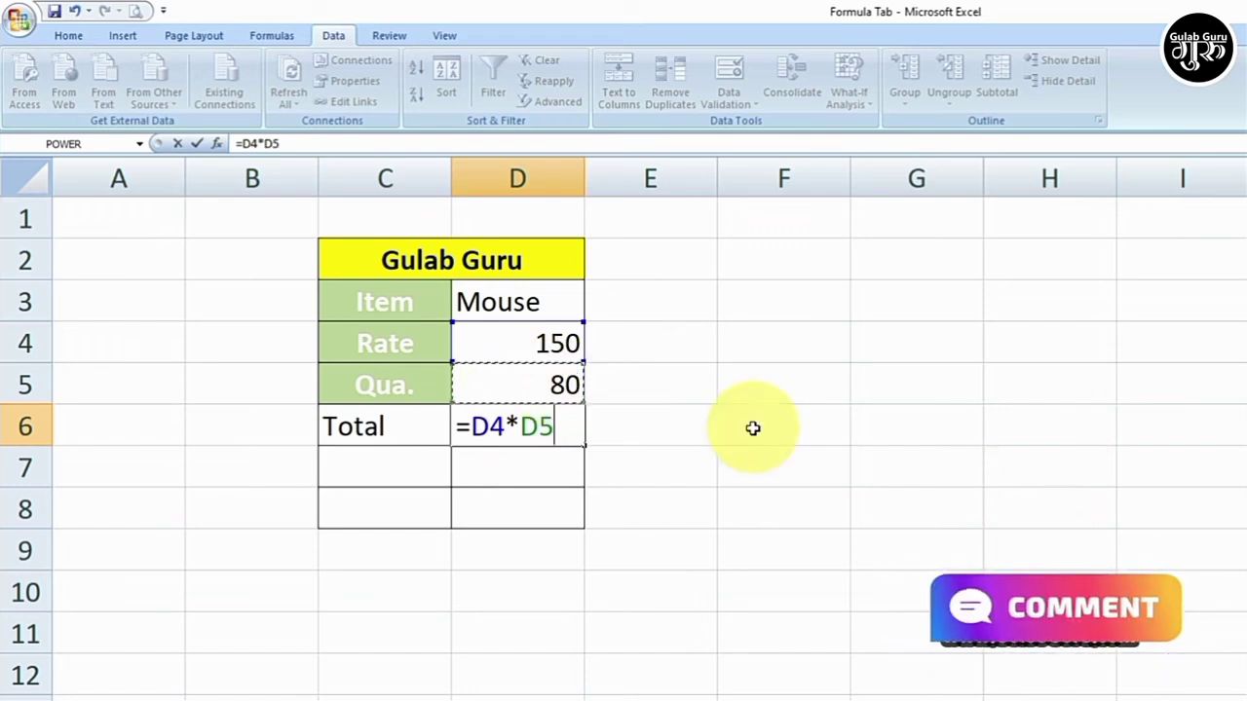
key(Return)
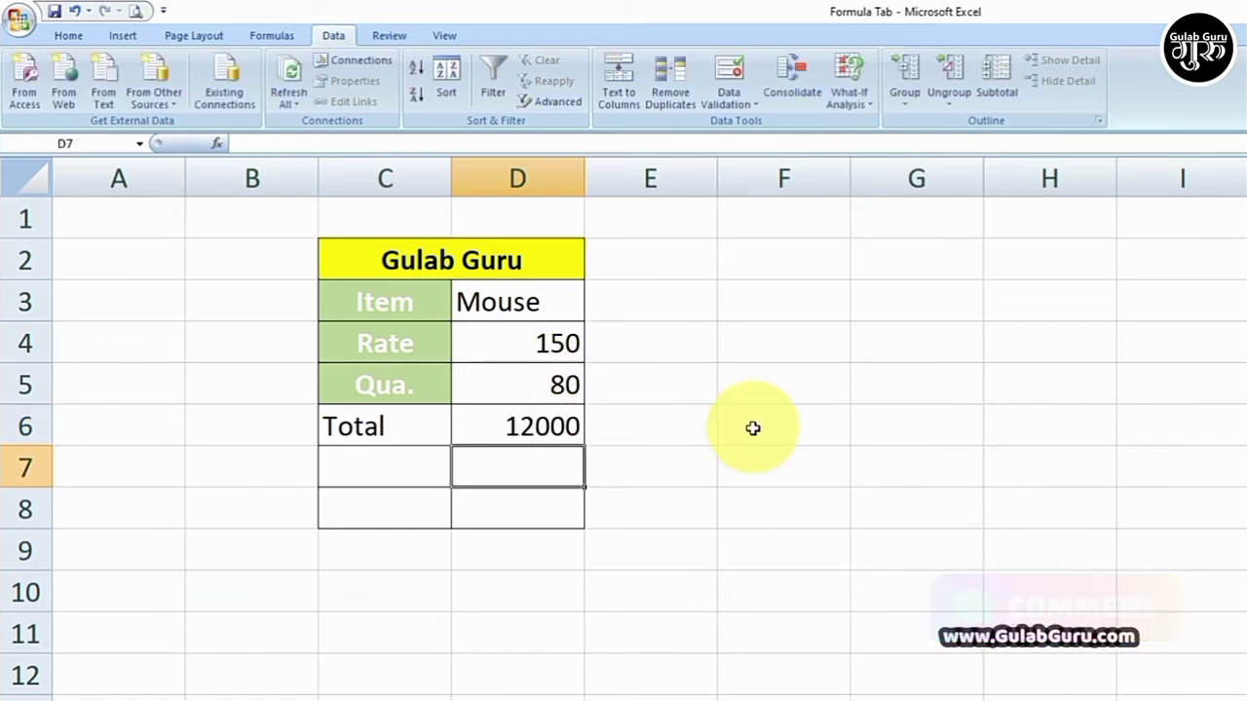
Create a What-If scenario named Dec for cells D4:D5, storing rate 150 and quantity 80, and close the Scenario Manager
click(559, 430)
click(553, 344)
drag(553, 344, 556, 372)
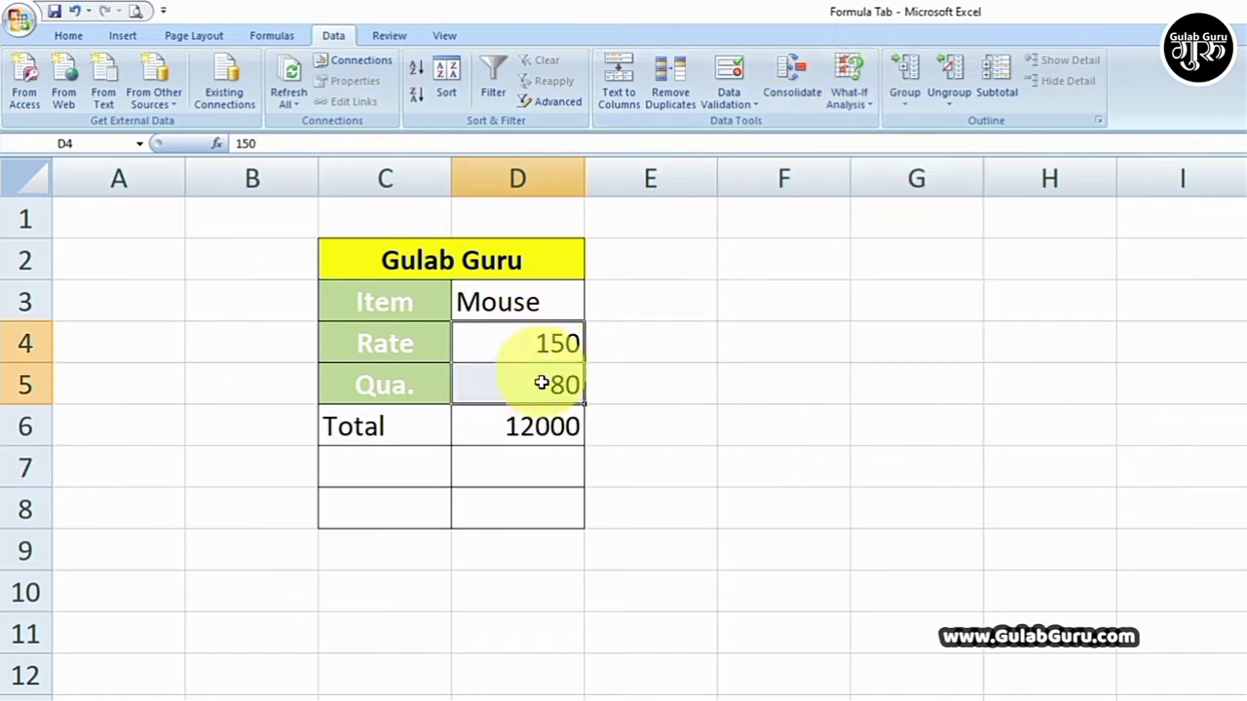
click(870, 105)
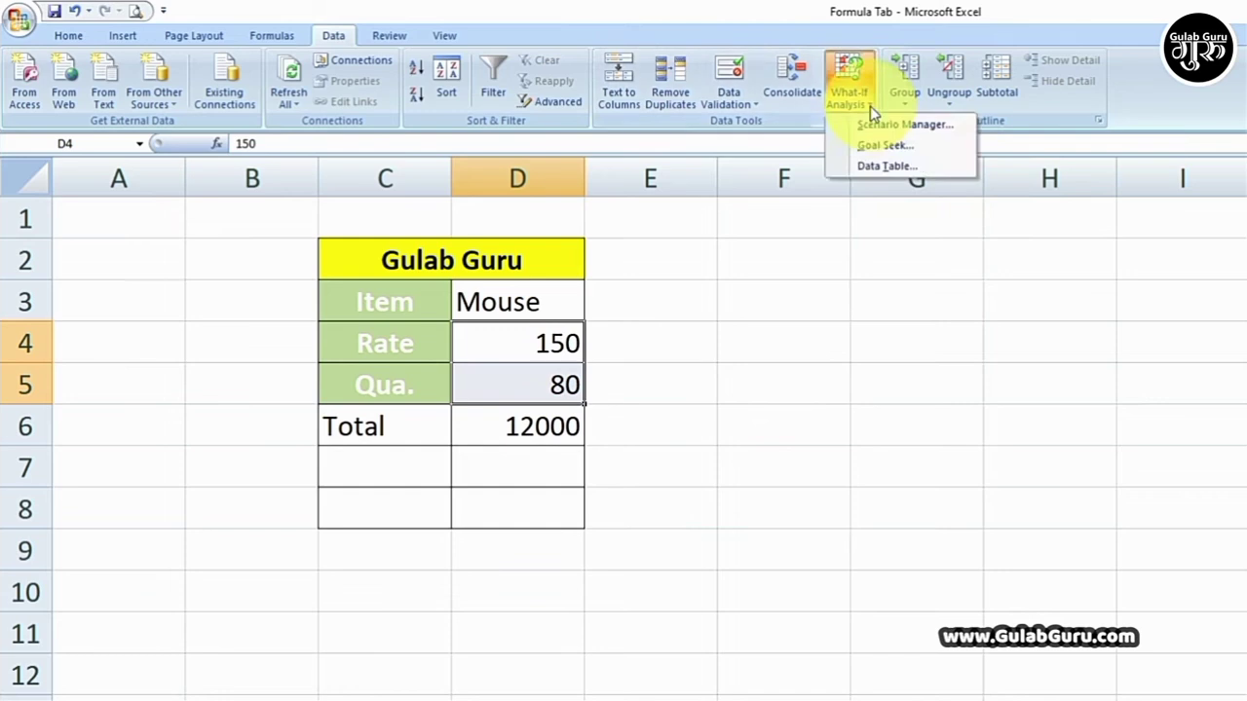
click(933, 132)
drag(550, 294, 818, 273)
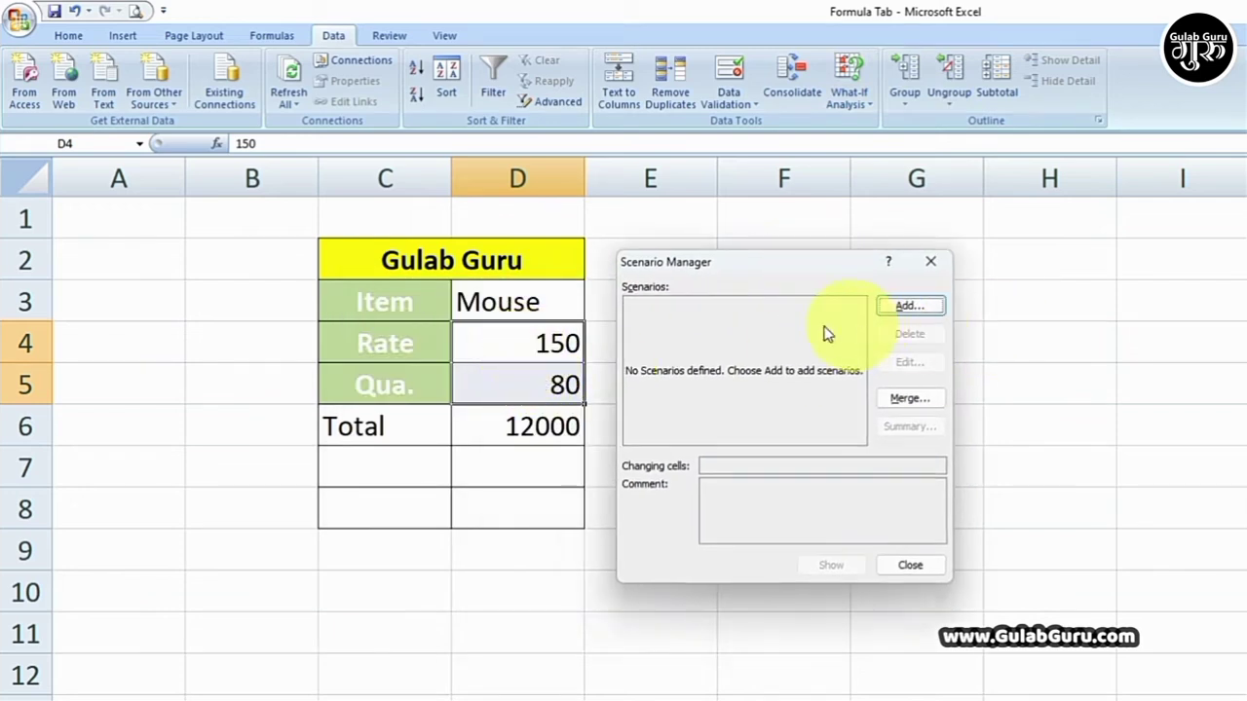
click(909, 307)
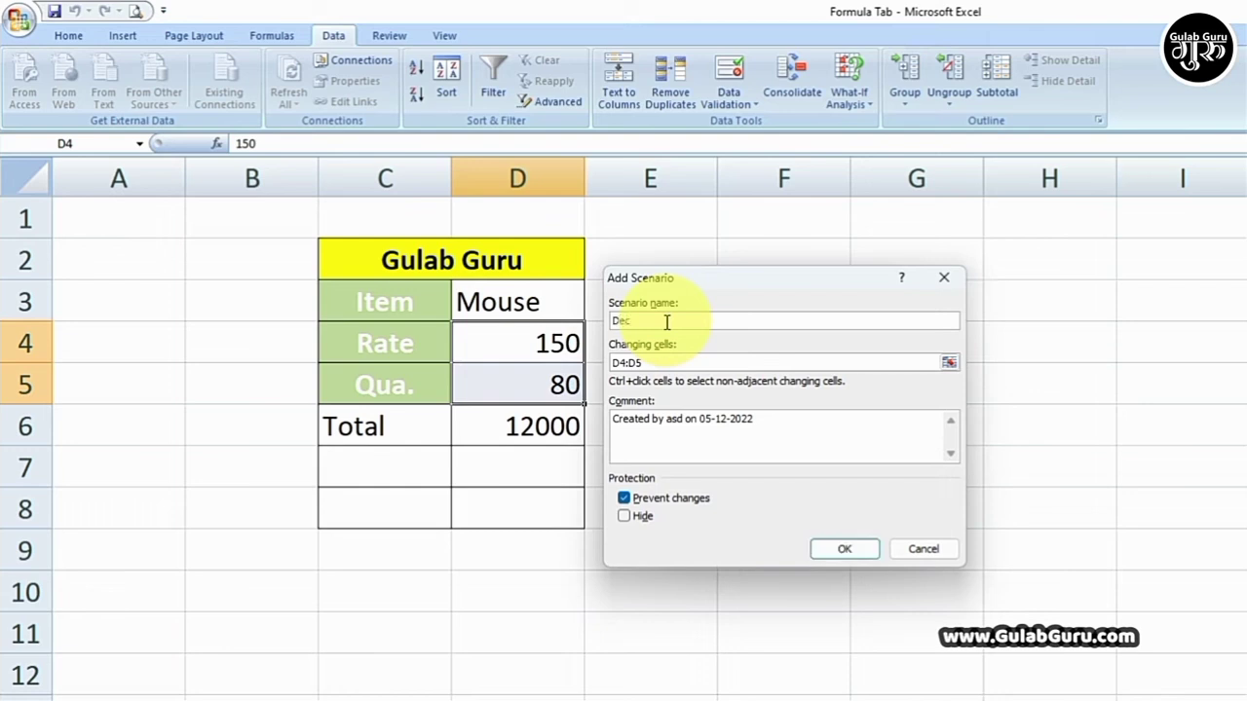
click(861, 541)
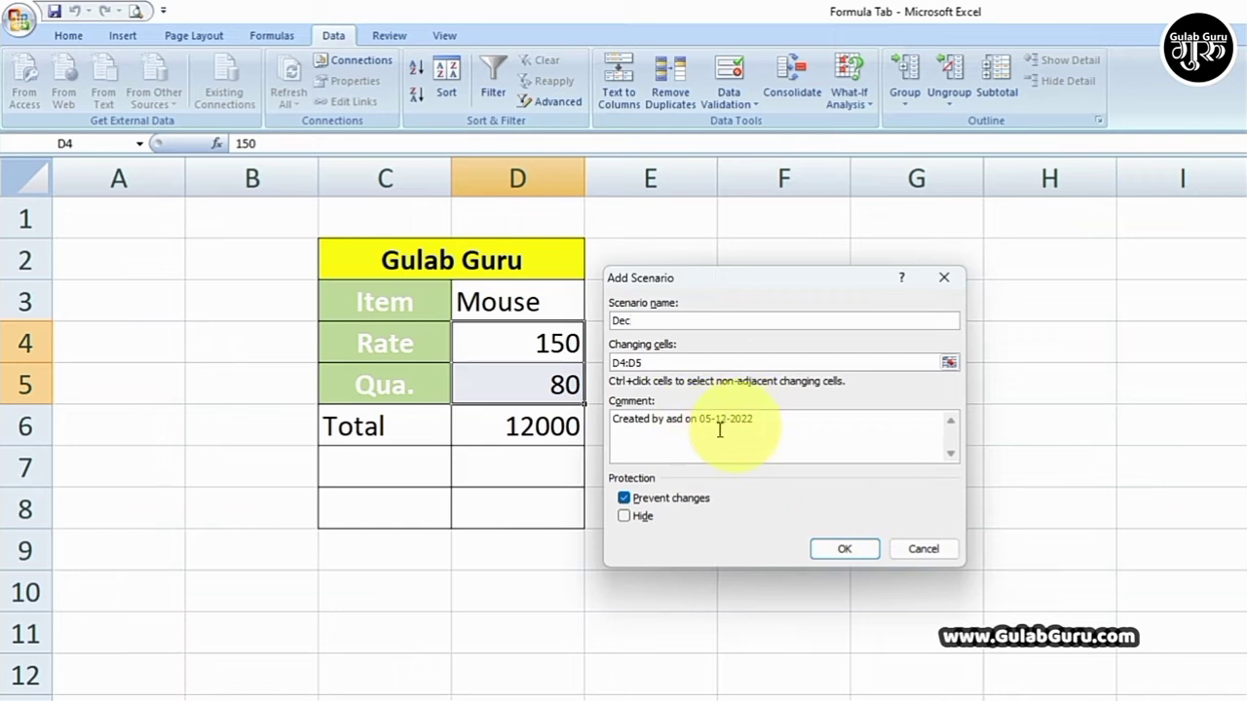
click(823, 547)
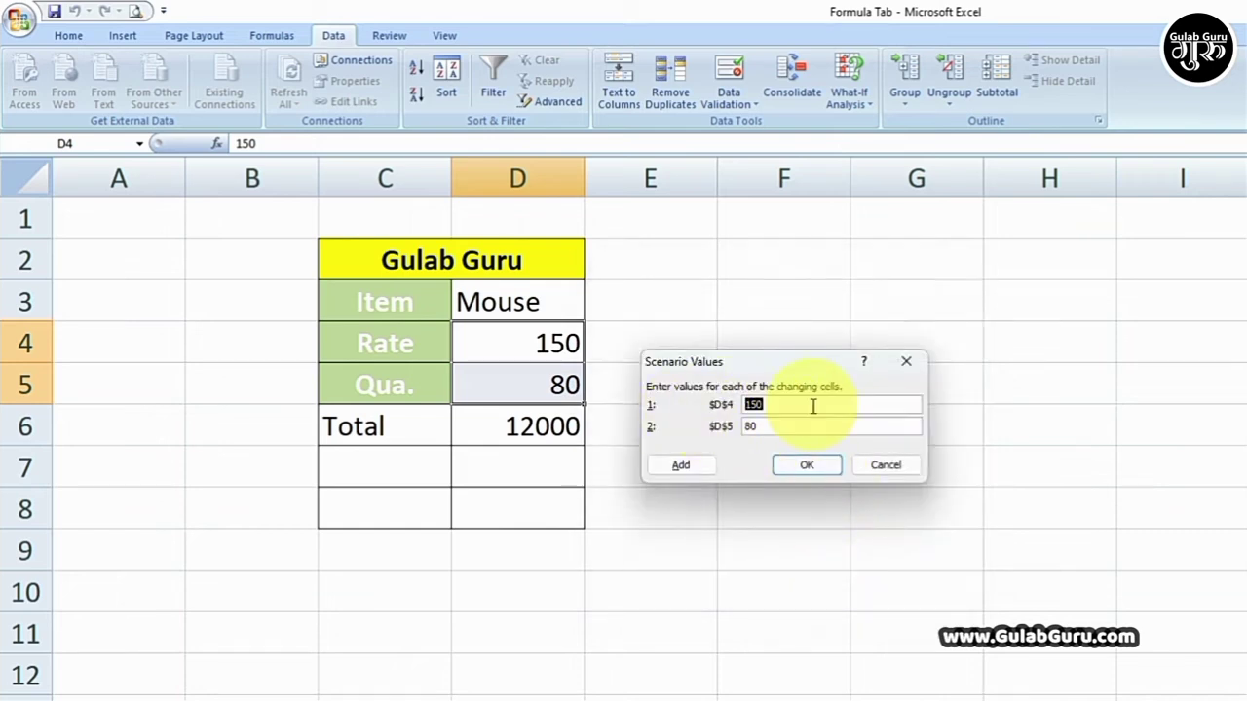
click(807, 465)
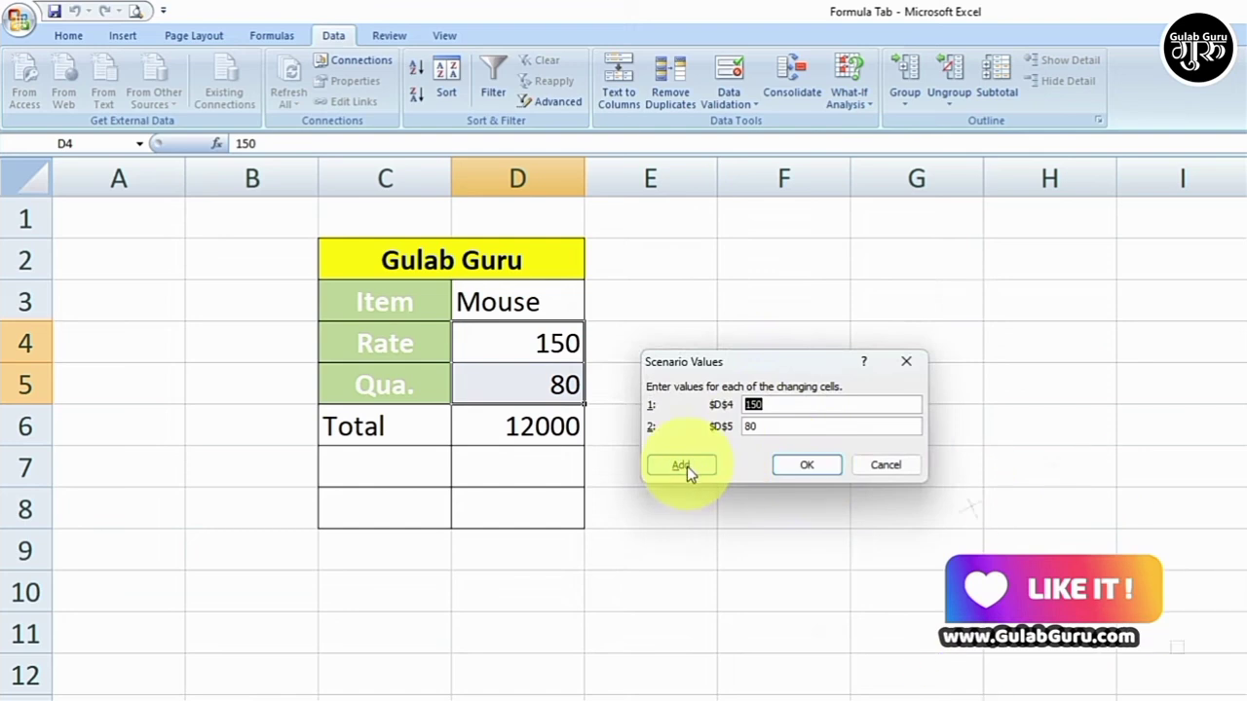
click(803, 466)
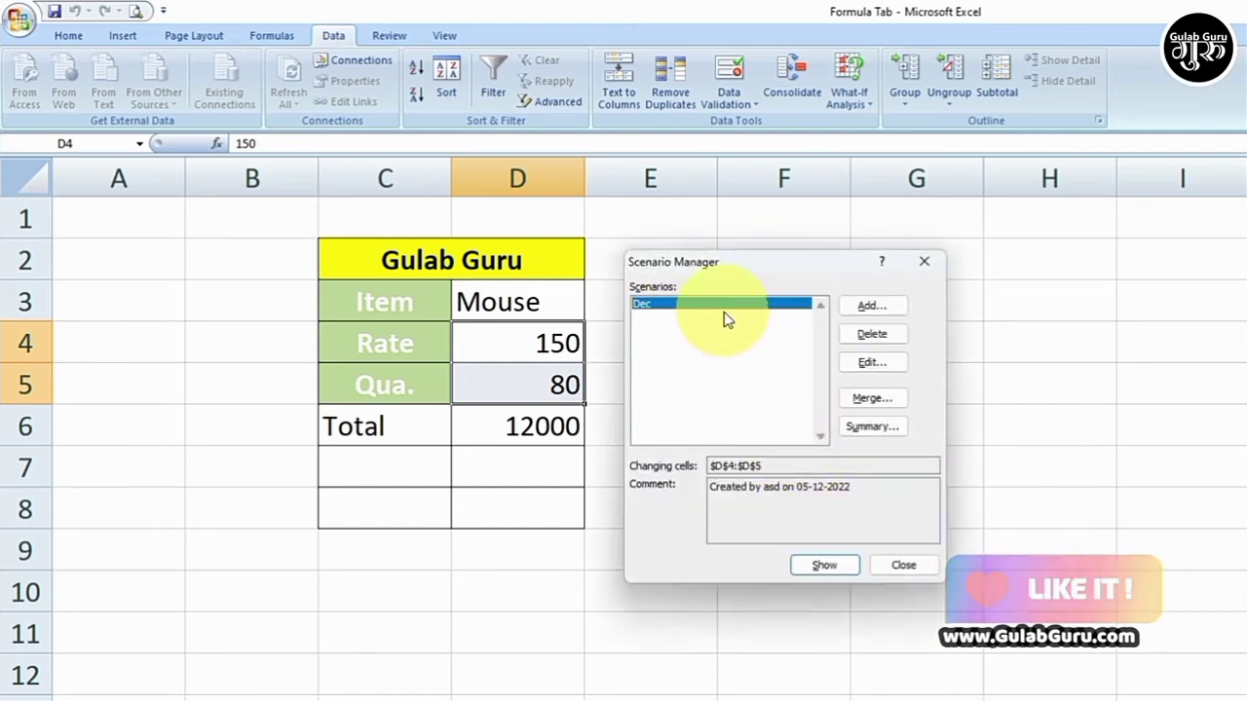
click(903, 567)
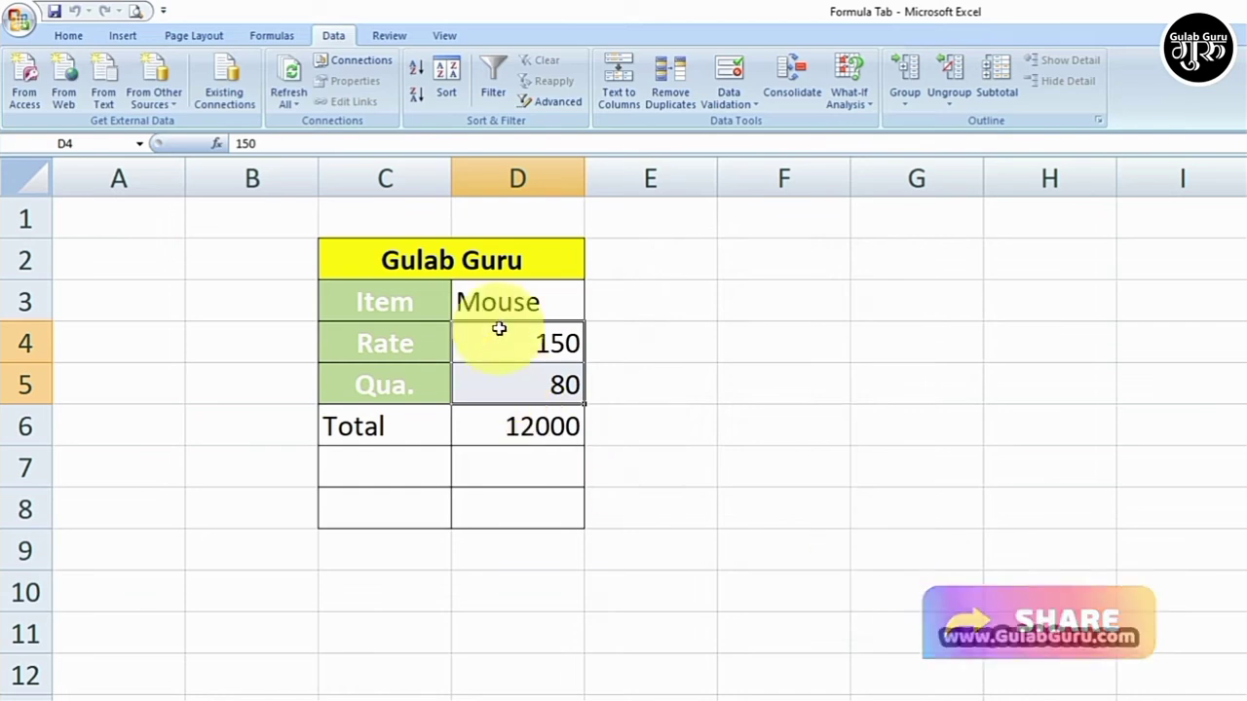
Change the Mouse rate in D4 to 160 and the quantity in D5 to 50
click(630, 384)
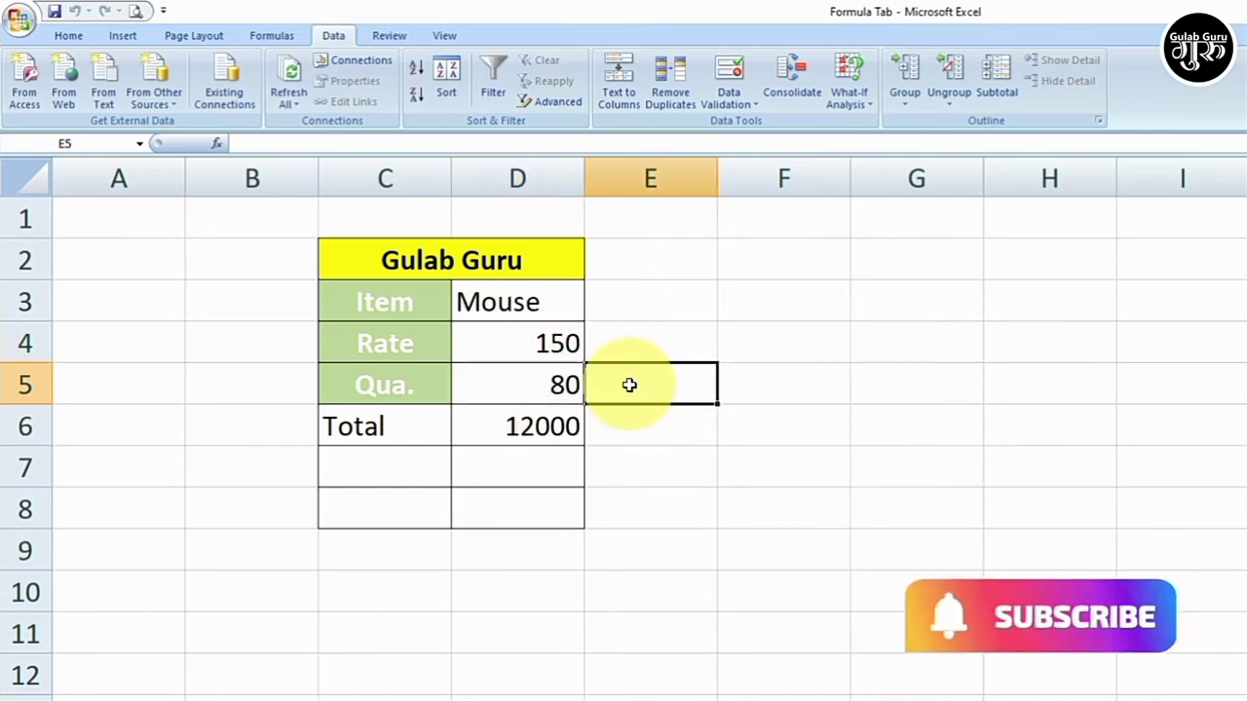
click(550, 388)
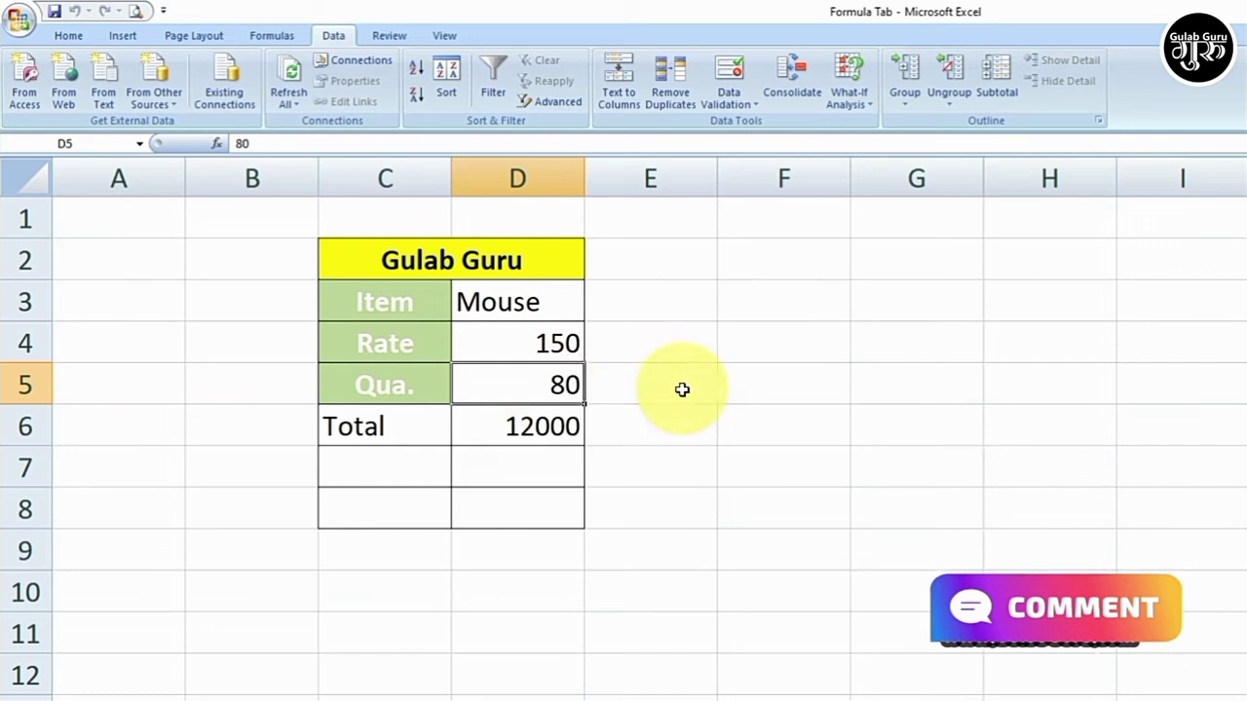
click(553, 345)
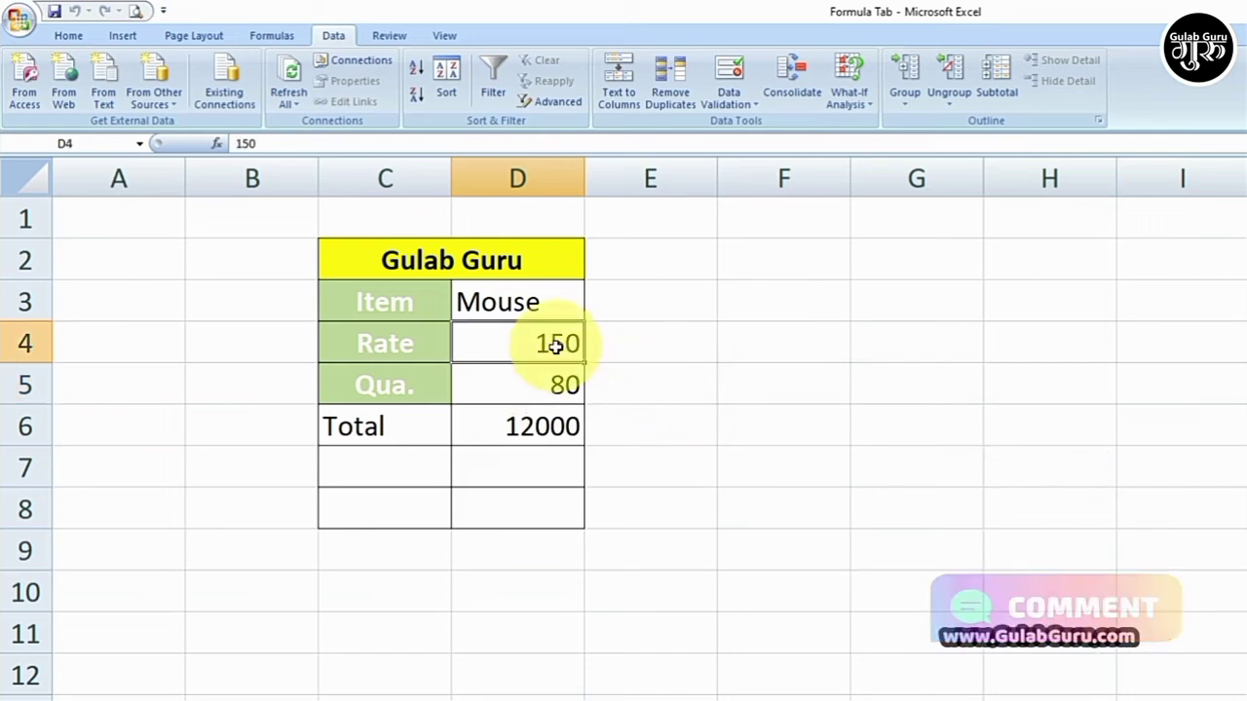
text(16)
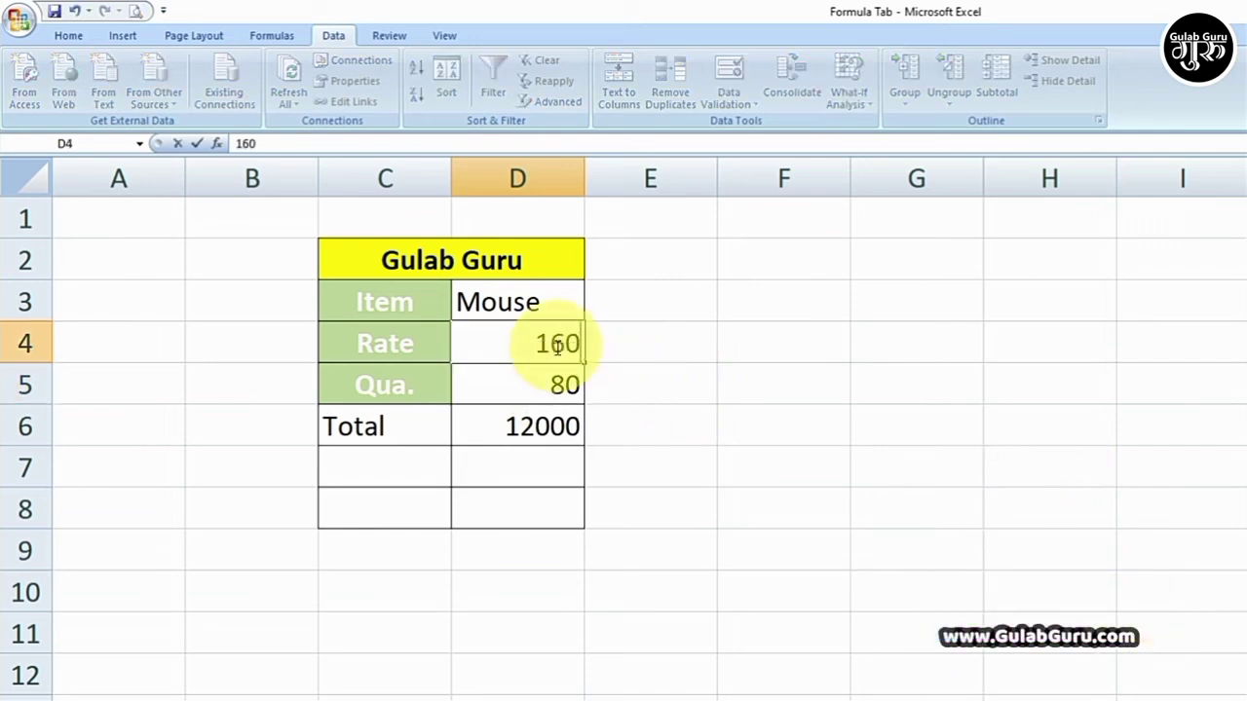
click(536, 389)
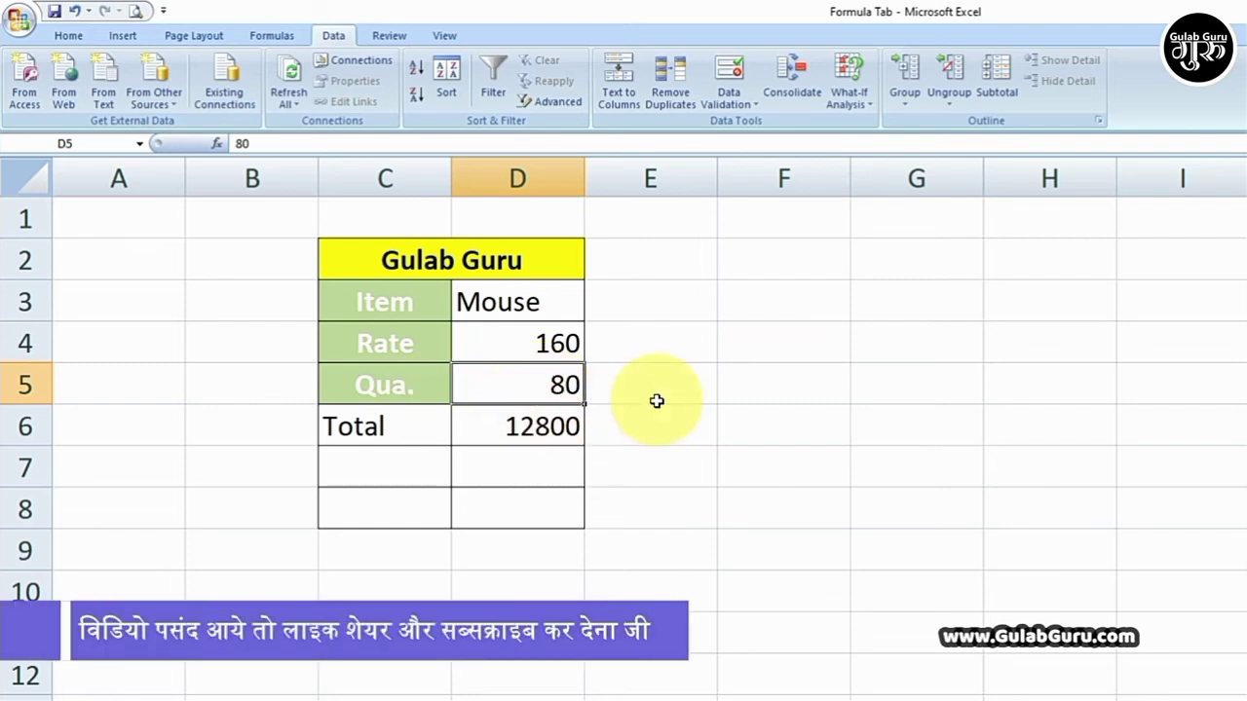
text(50)
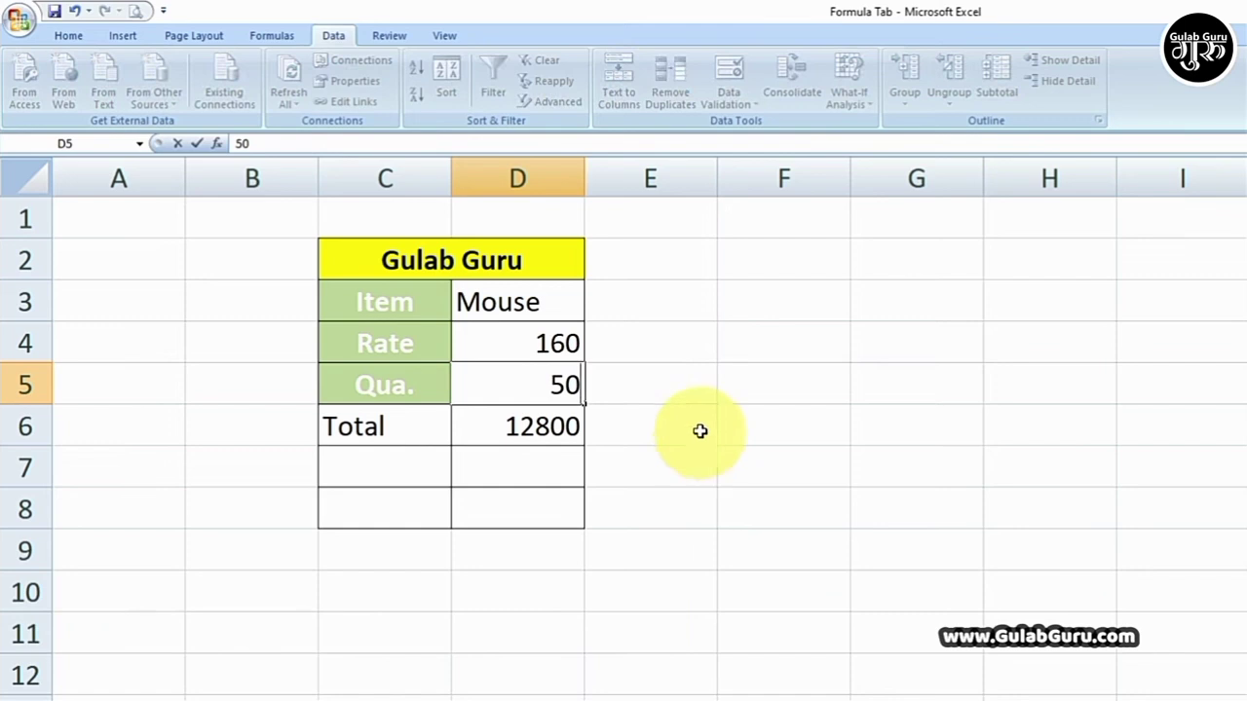
click(698, 423)
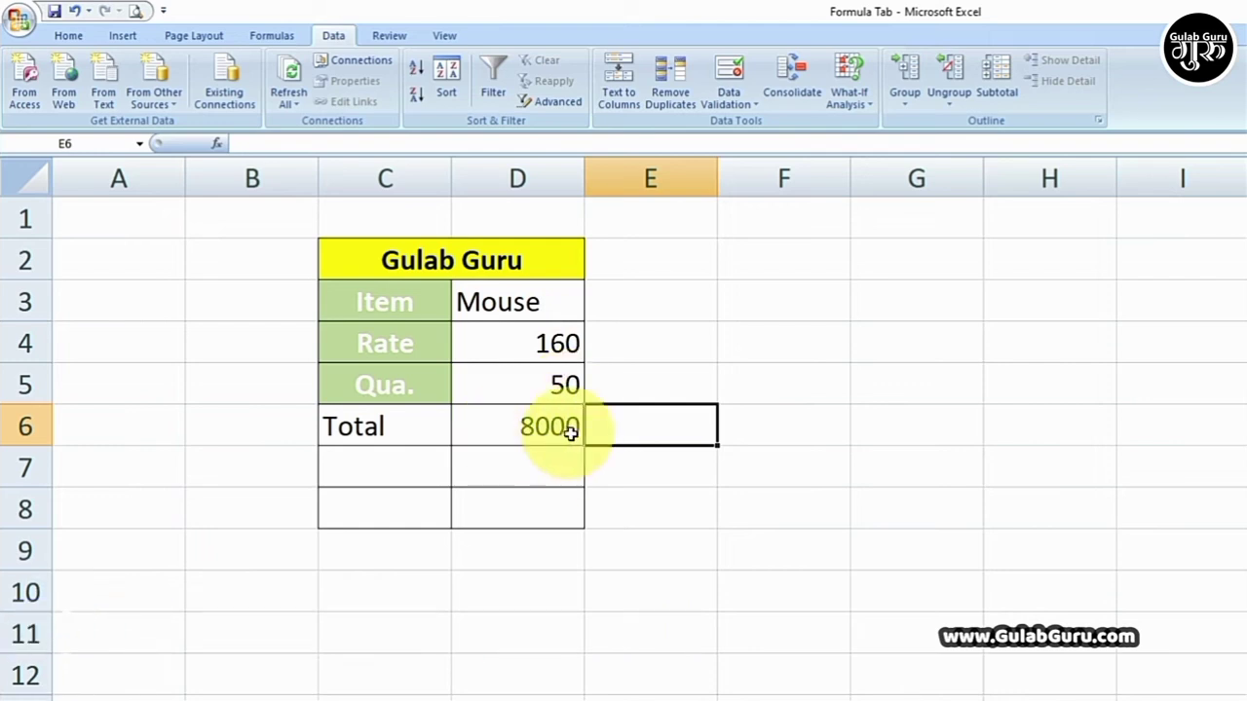
Show the saved Dec scenario from the Scenario Manager to restore its rate and quantity values
click(746, 391)
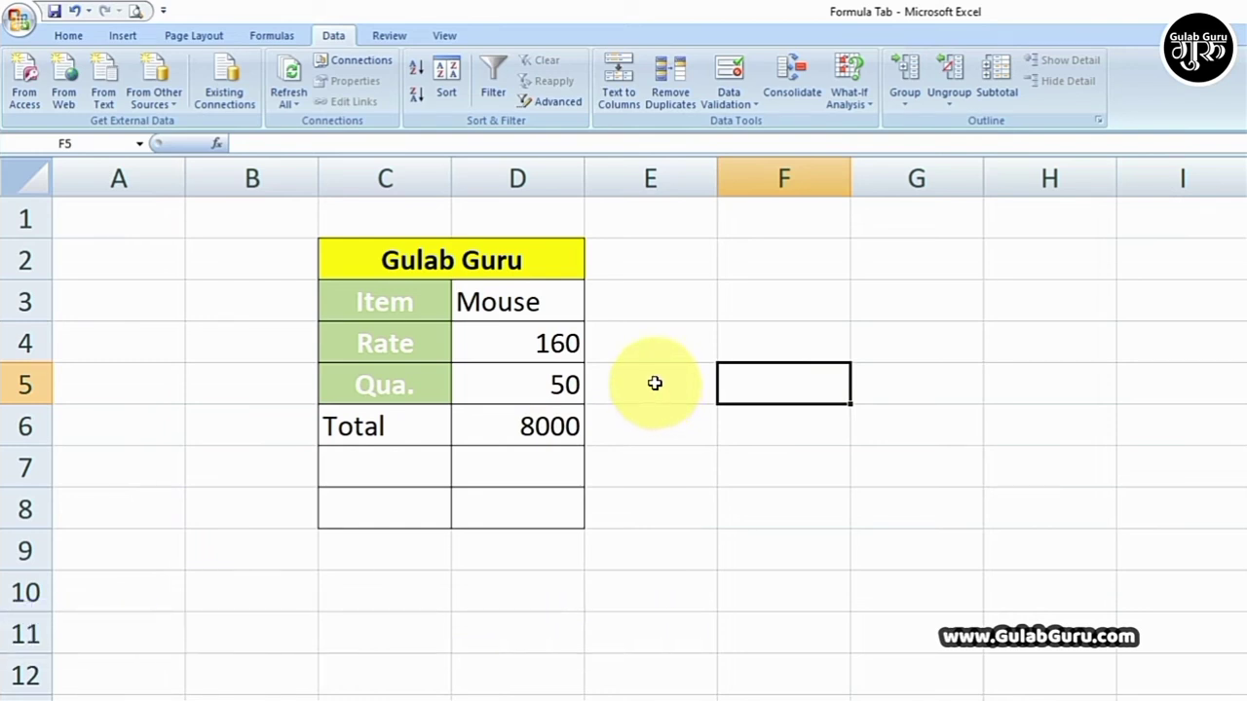
click(862, 96)
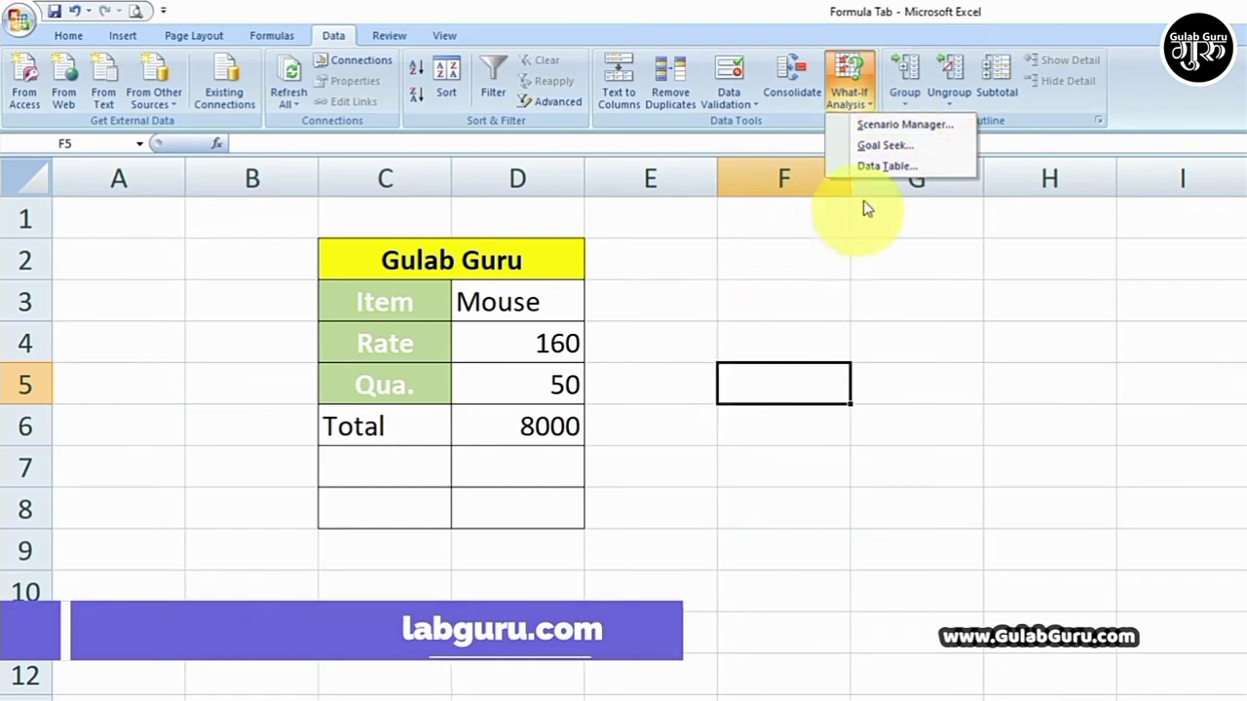
click(906, 125)
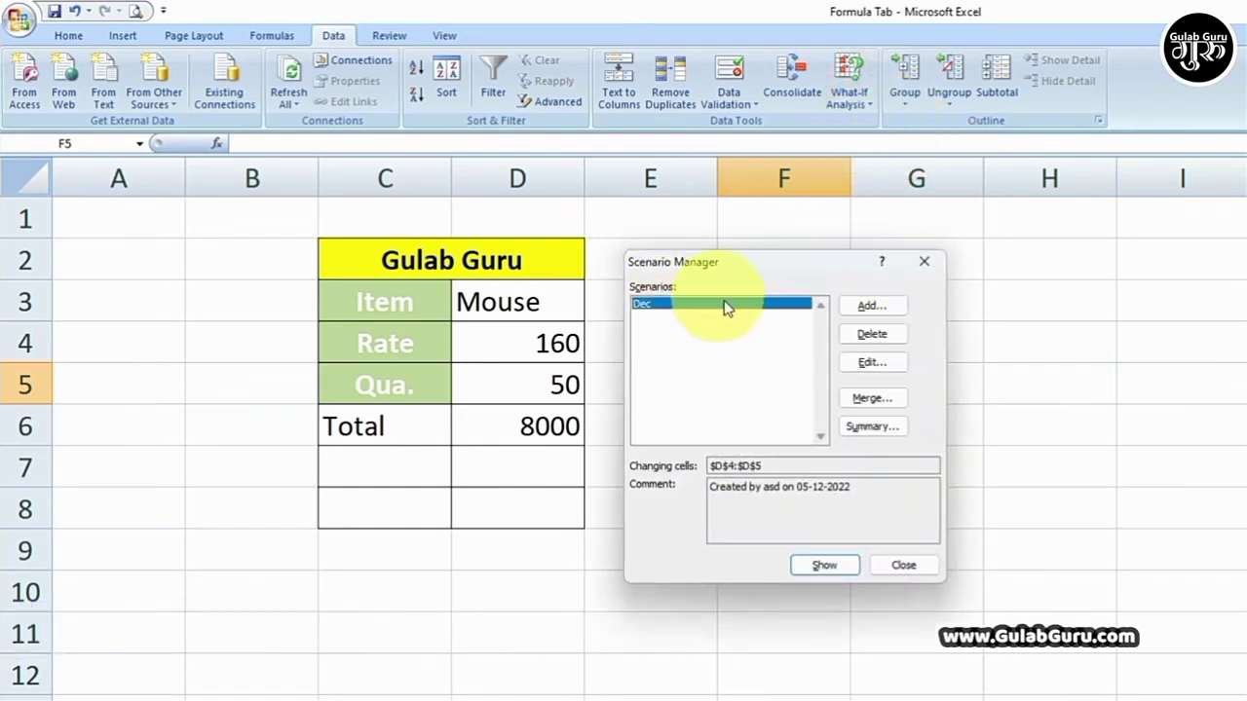
click(817, 563)
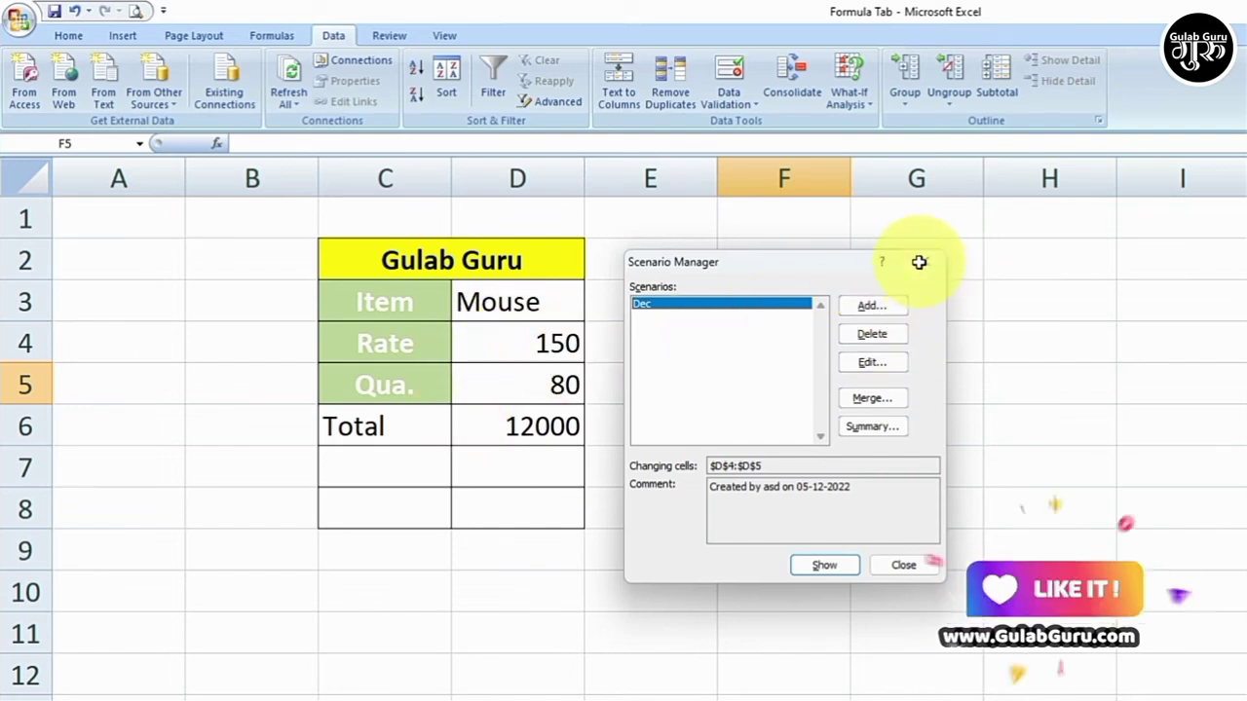
click(849, 97)
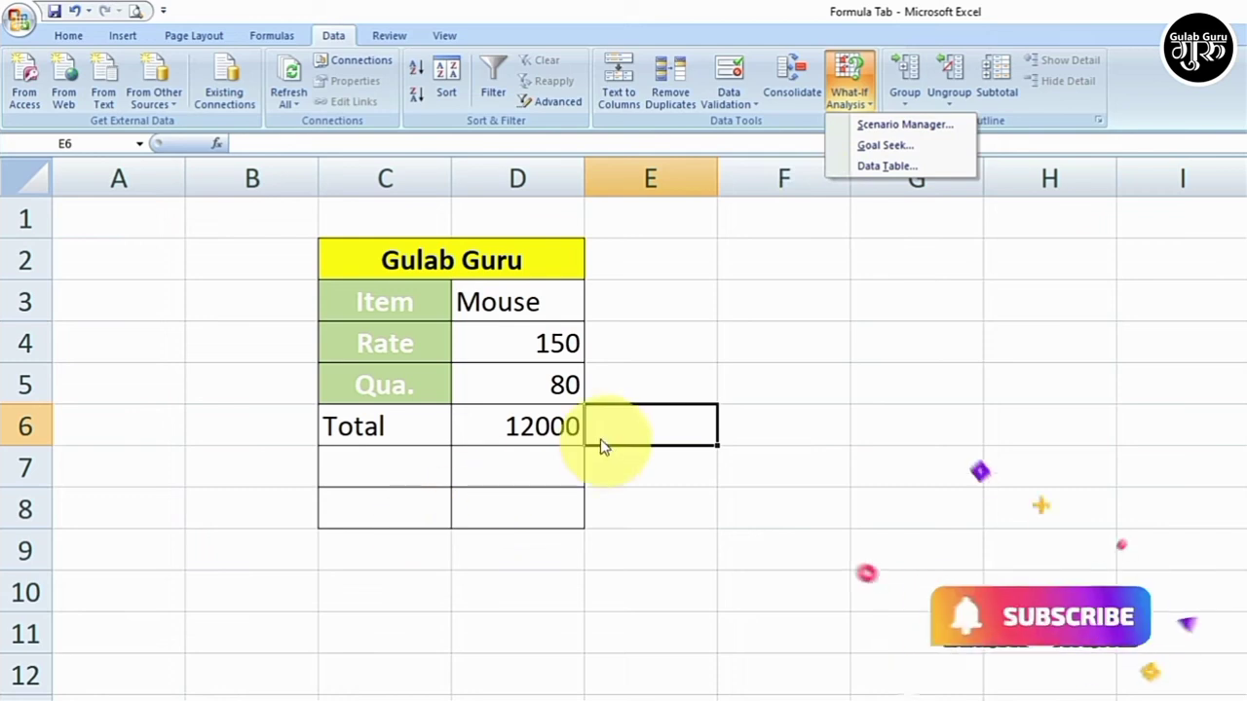
click(642, 418)
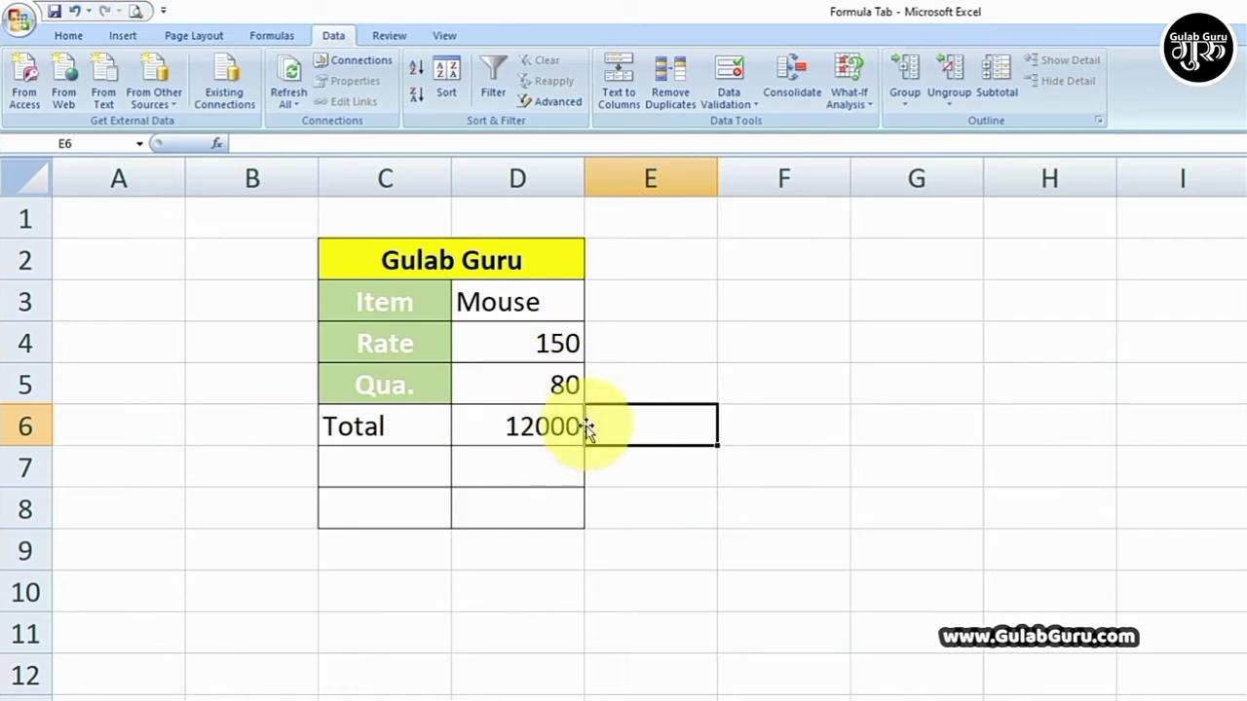
click(866, 98)
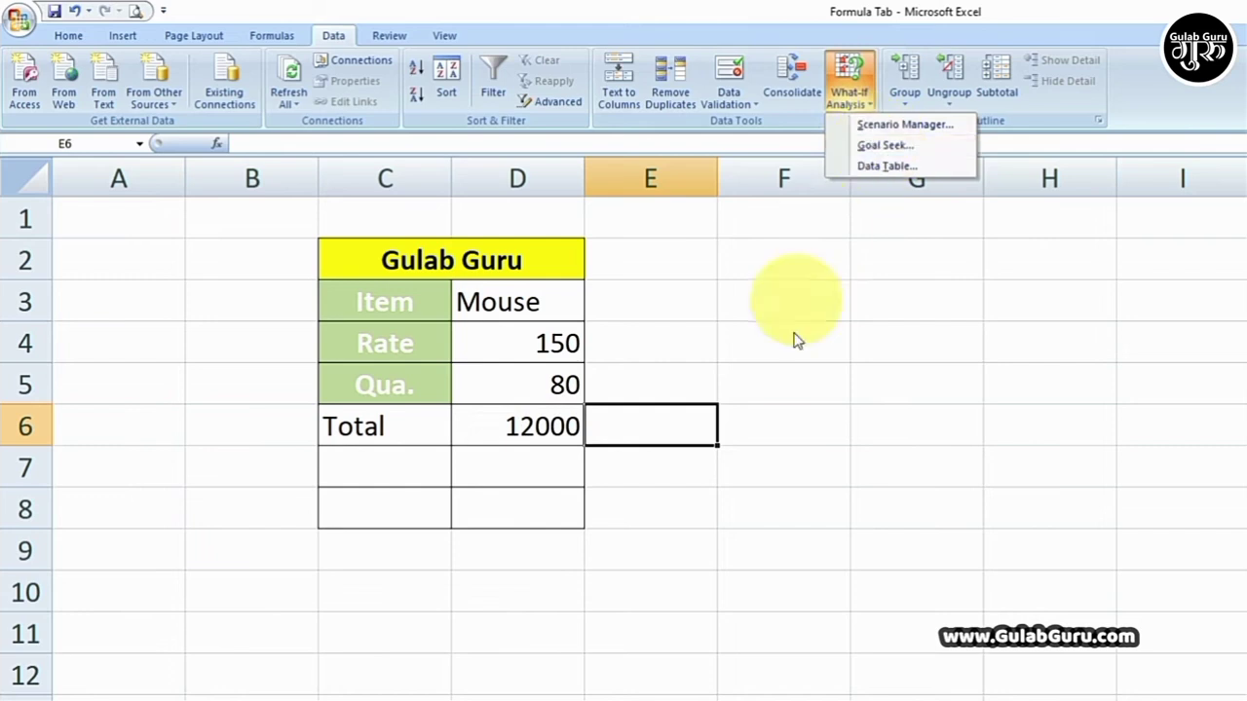
click(653, 425)
Run Goal Seek on the Total in D6 with target value 14000 by changing the quantity in D5, and accept the solution
click(552, 426)
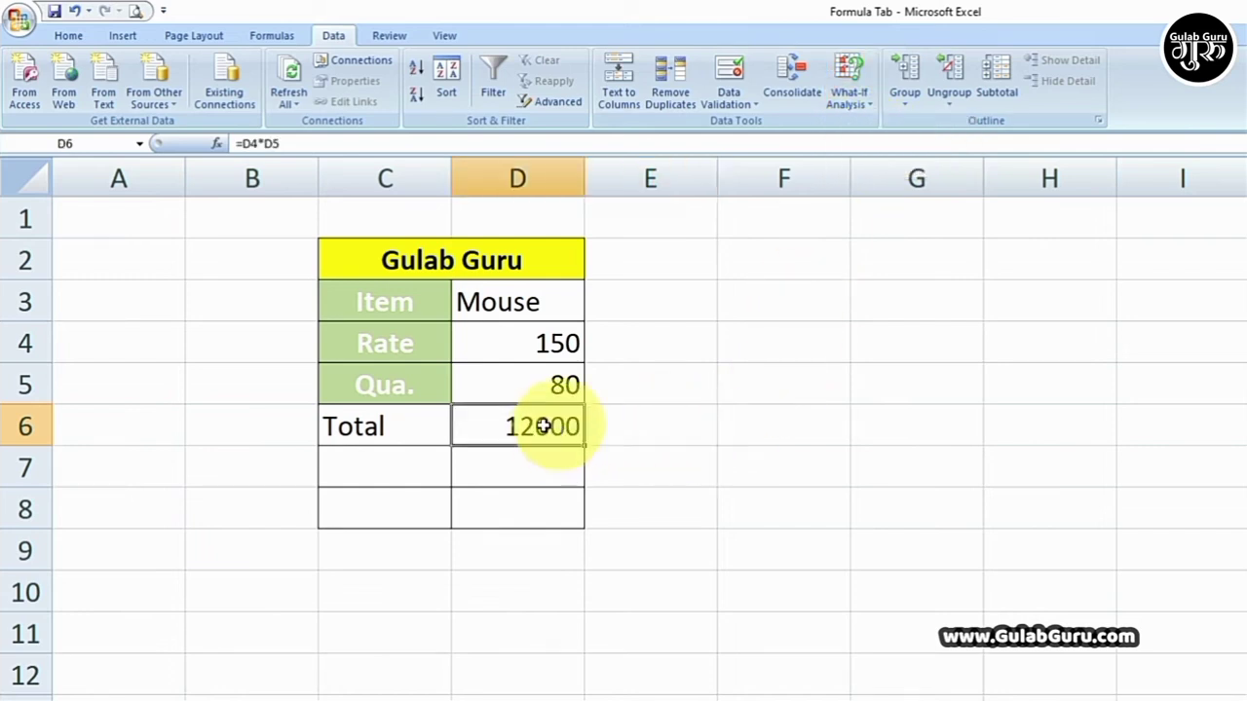
click(868, 110)
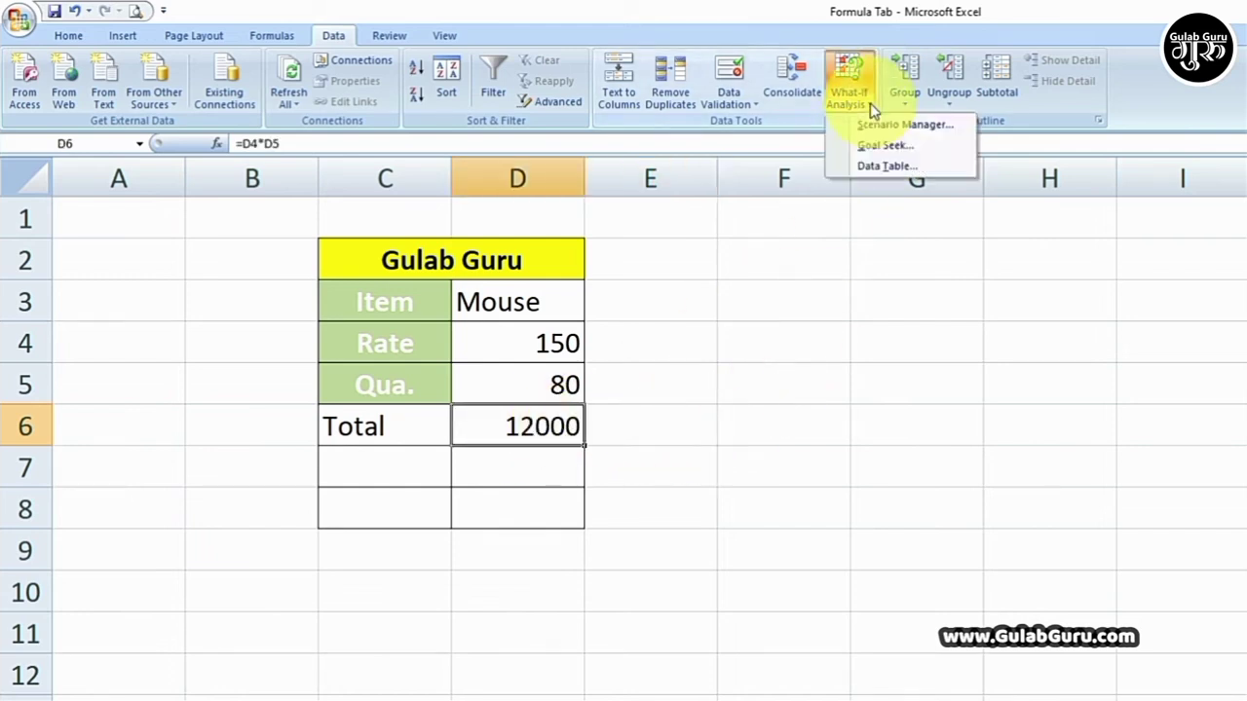
click(885, 148)
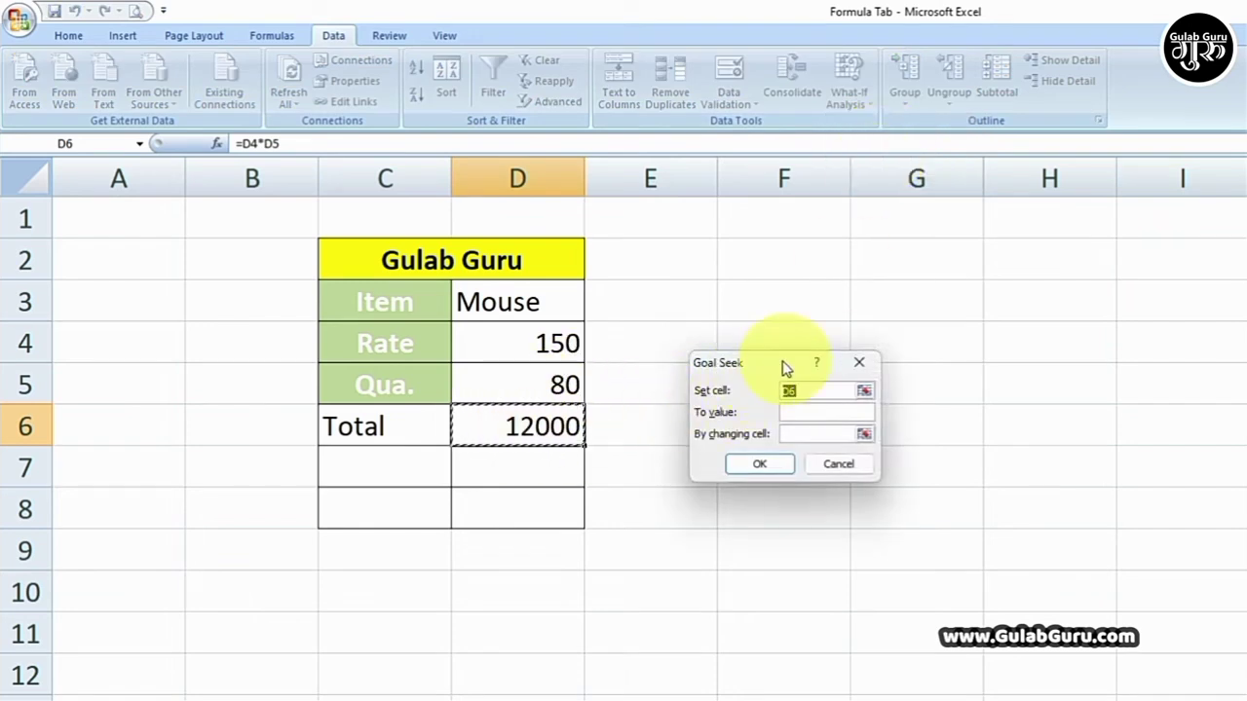
drag(786, 363, 714, 334)
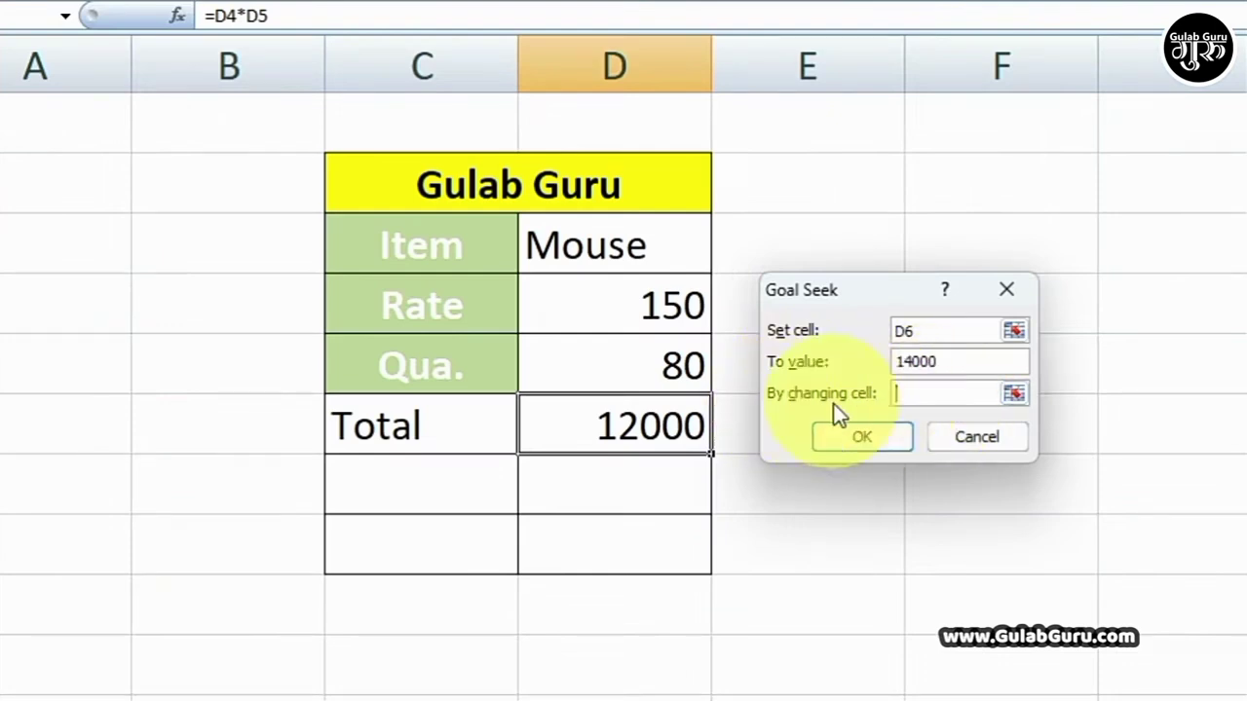
click(670, 361)
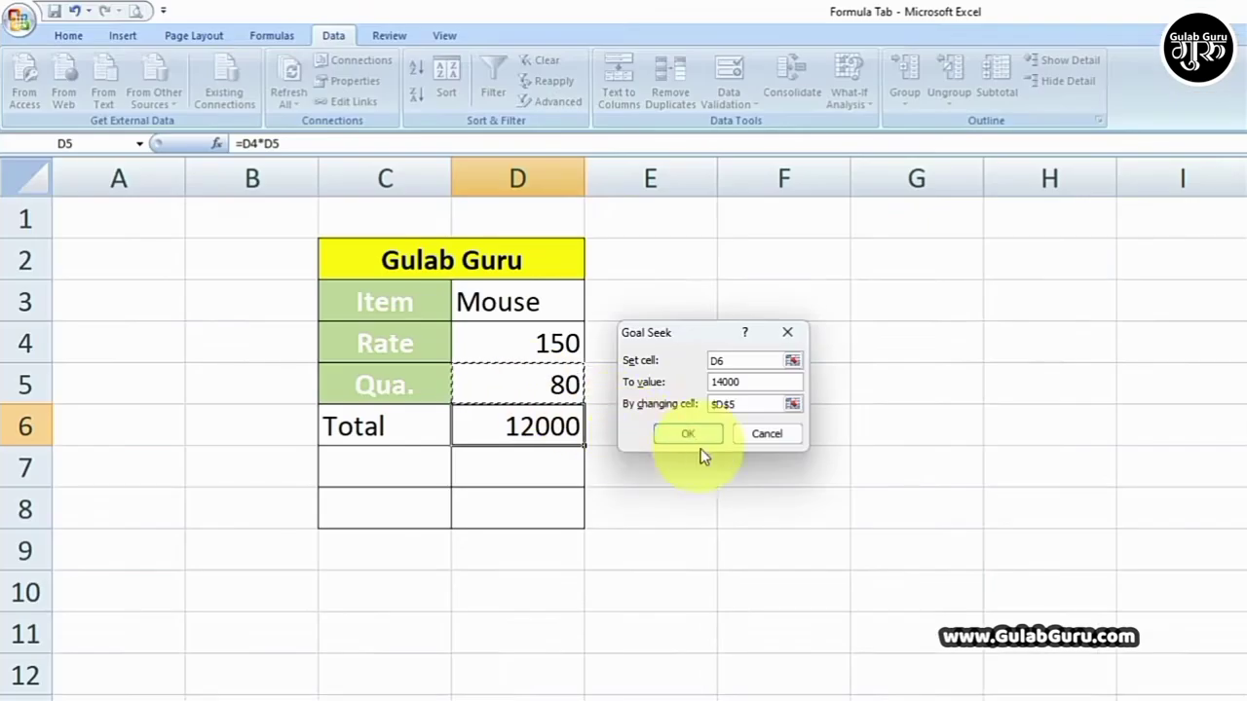
click(687, 431)
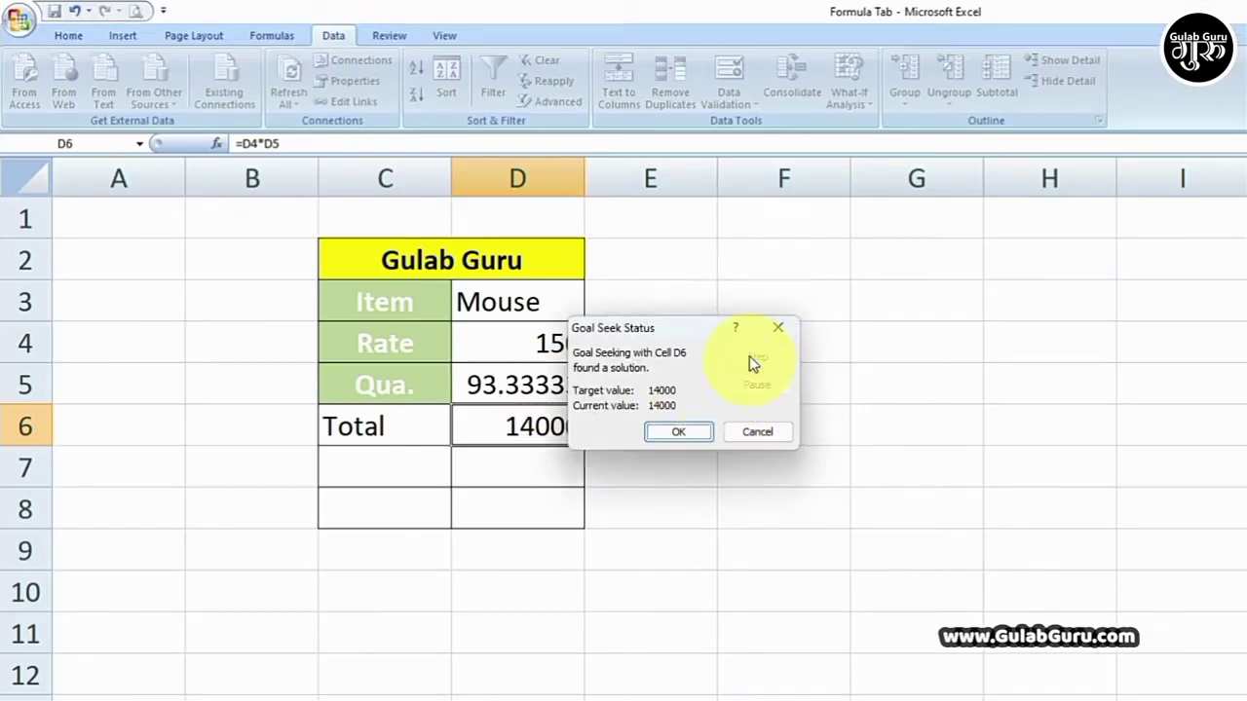
click(686, 434)
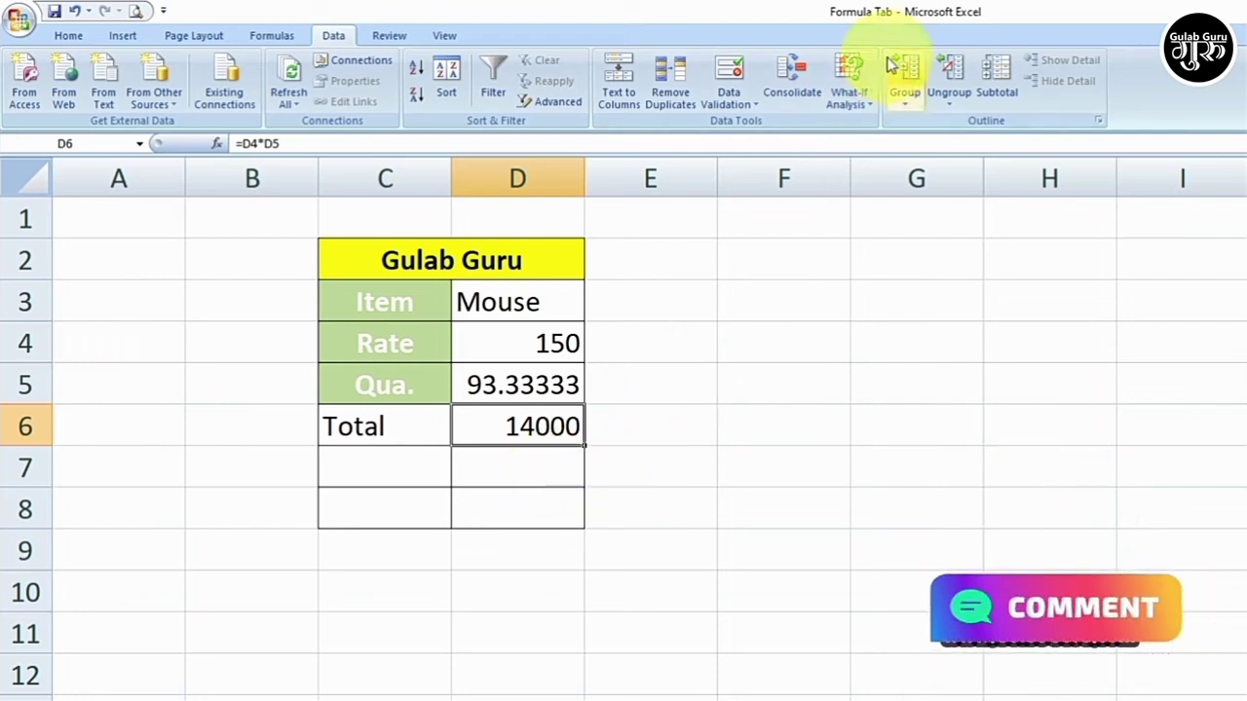
click(865, 98)
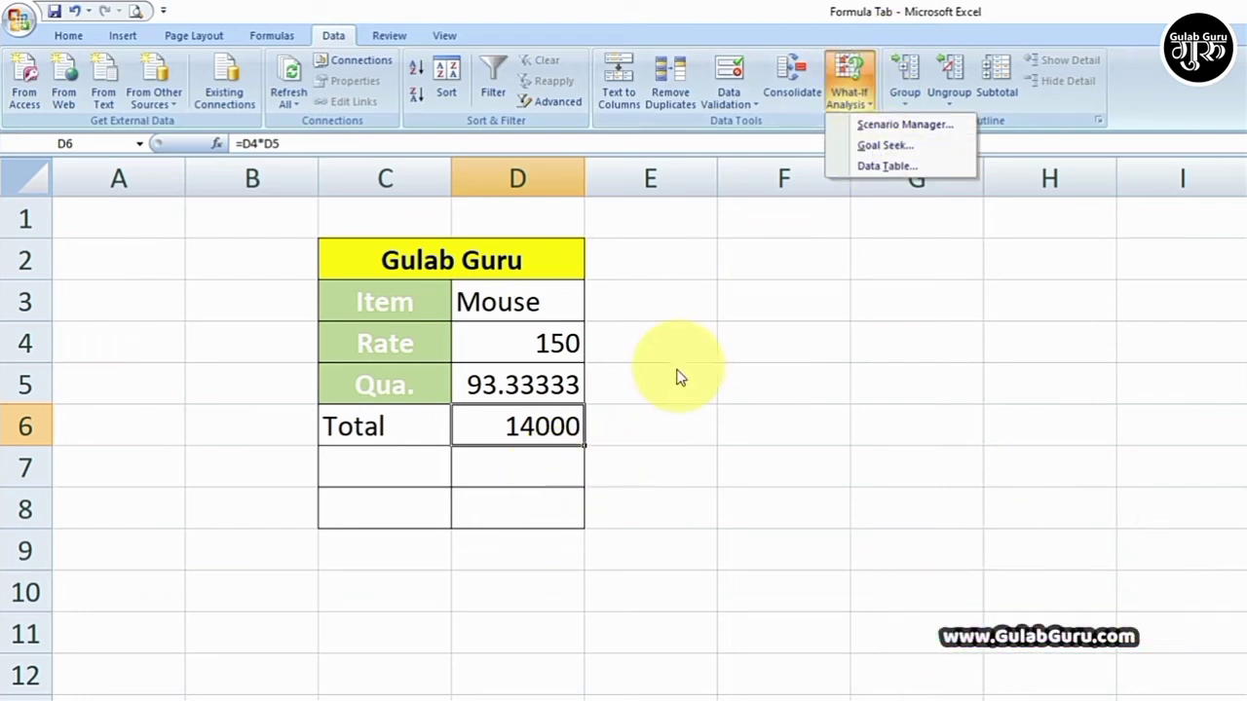
click(652, 429)
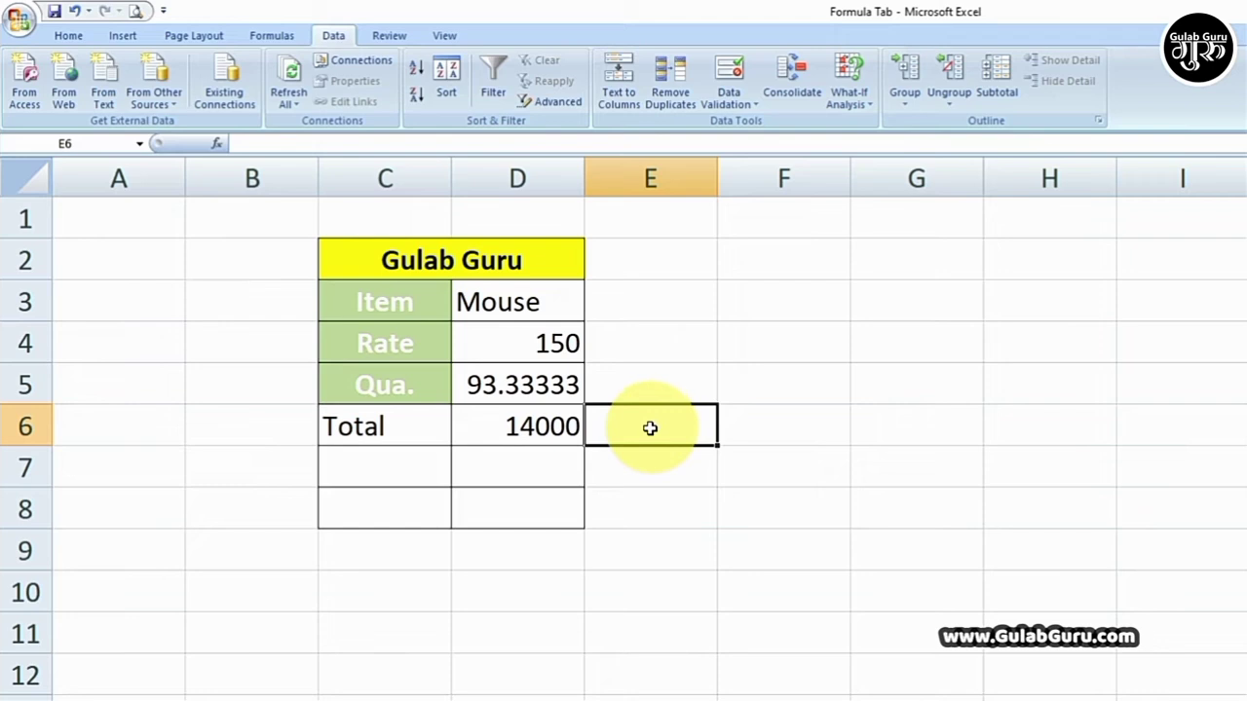
click(546, 431)
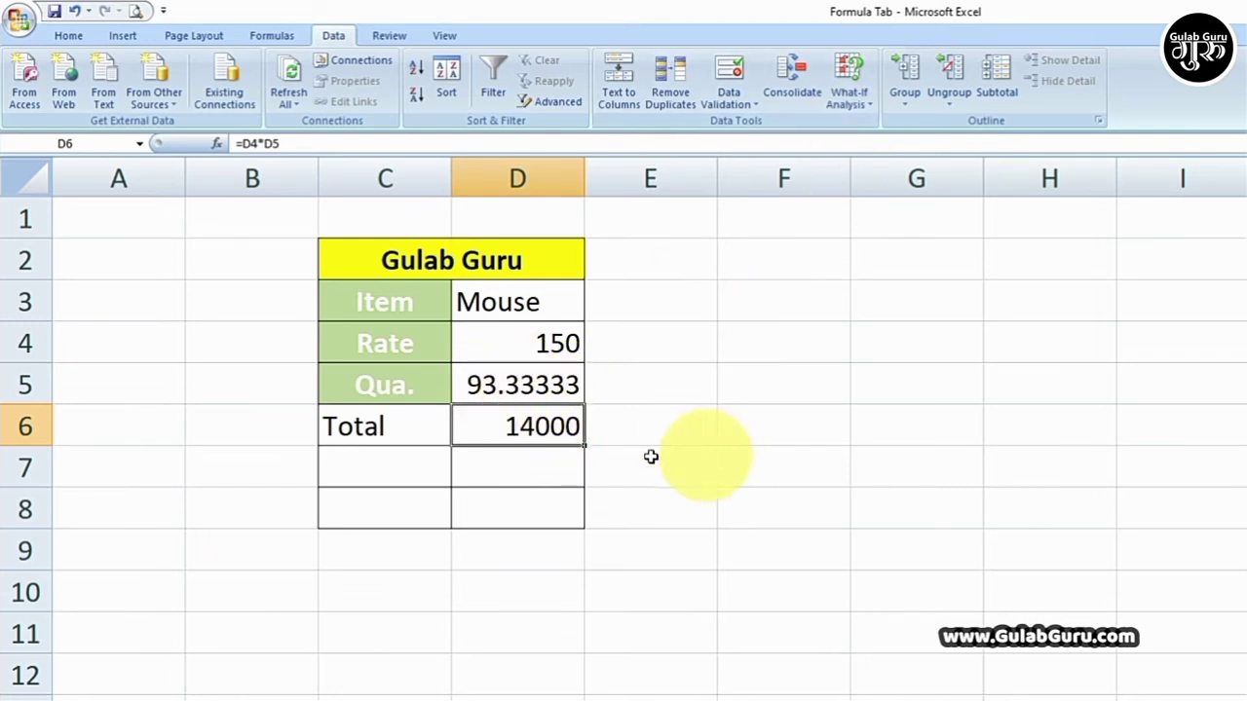
click(848, 82)
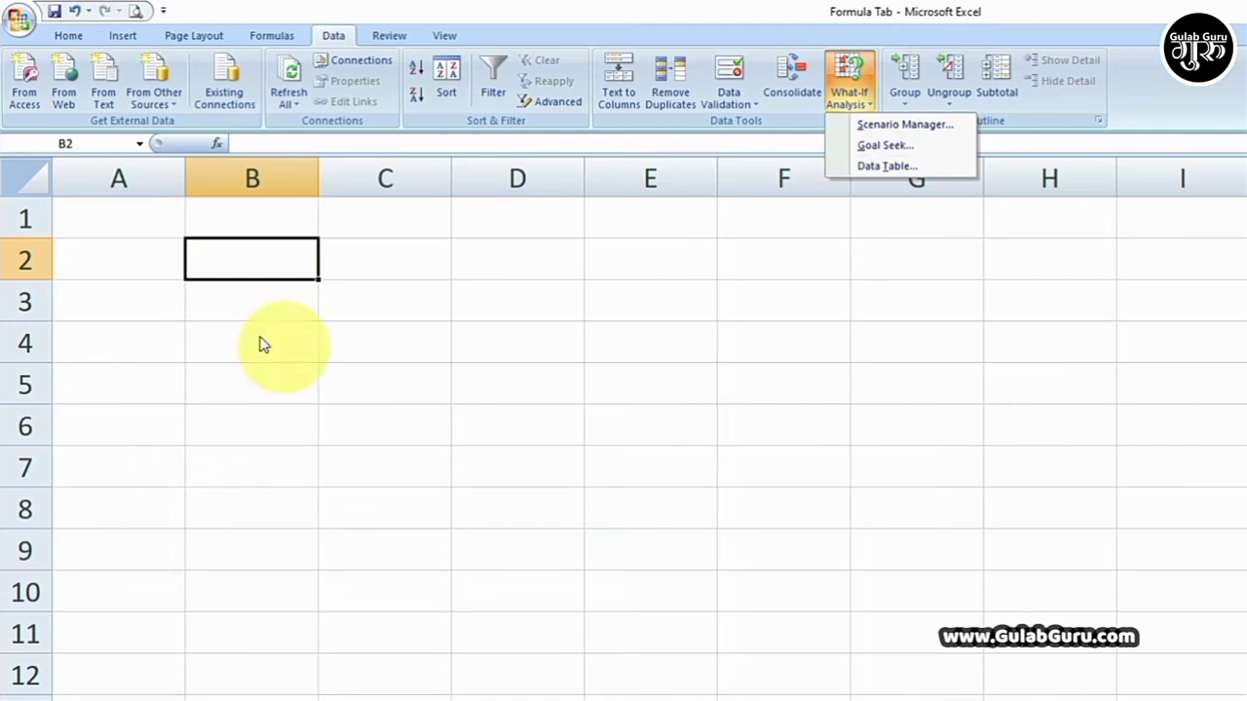
click(229, 252)
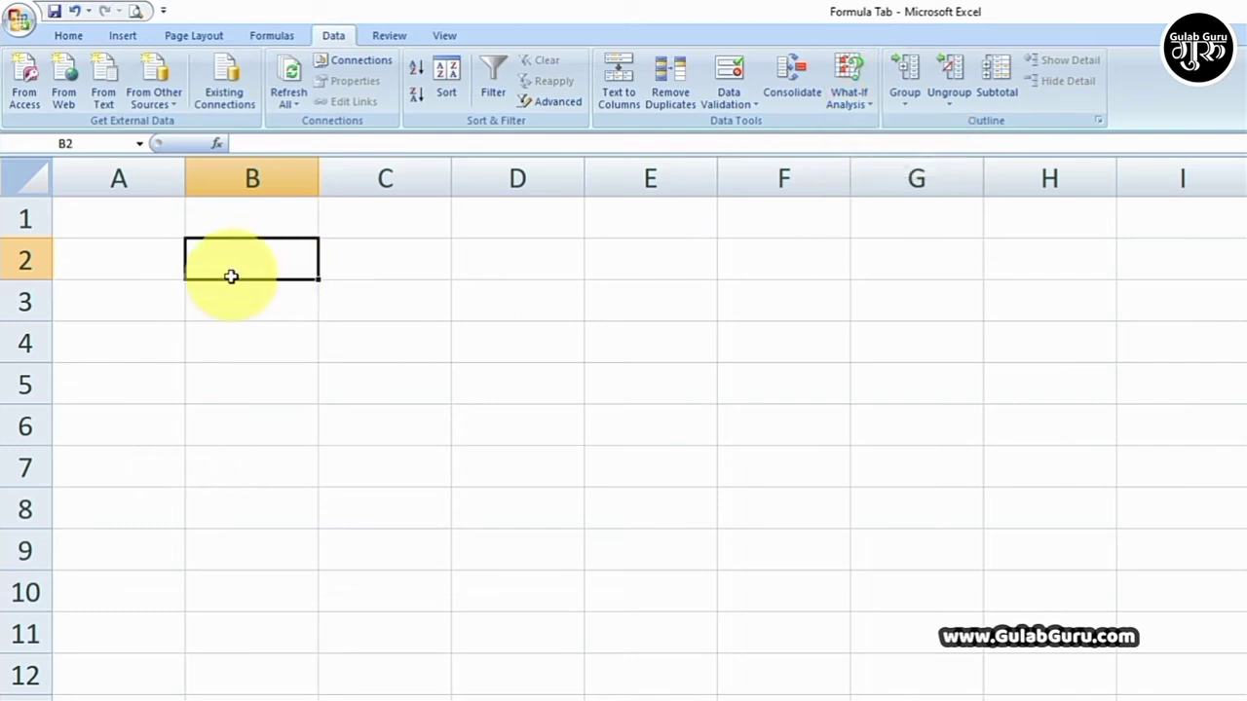
Enter 1 in cell B2 and 1 in cell A3 as the two input values
text(1)
click(133, 296)
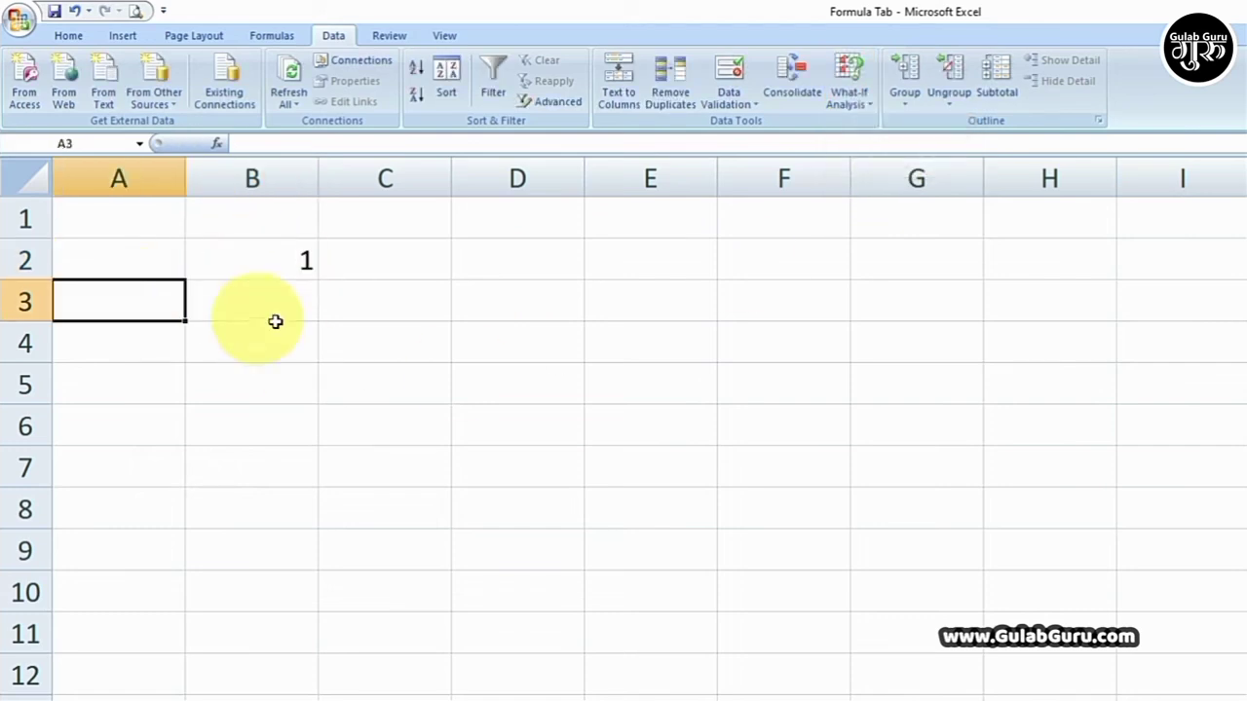
text(1)
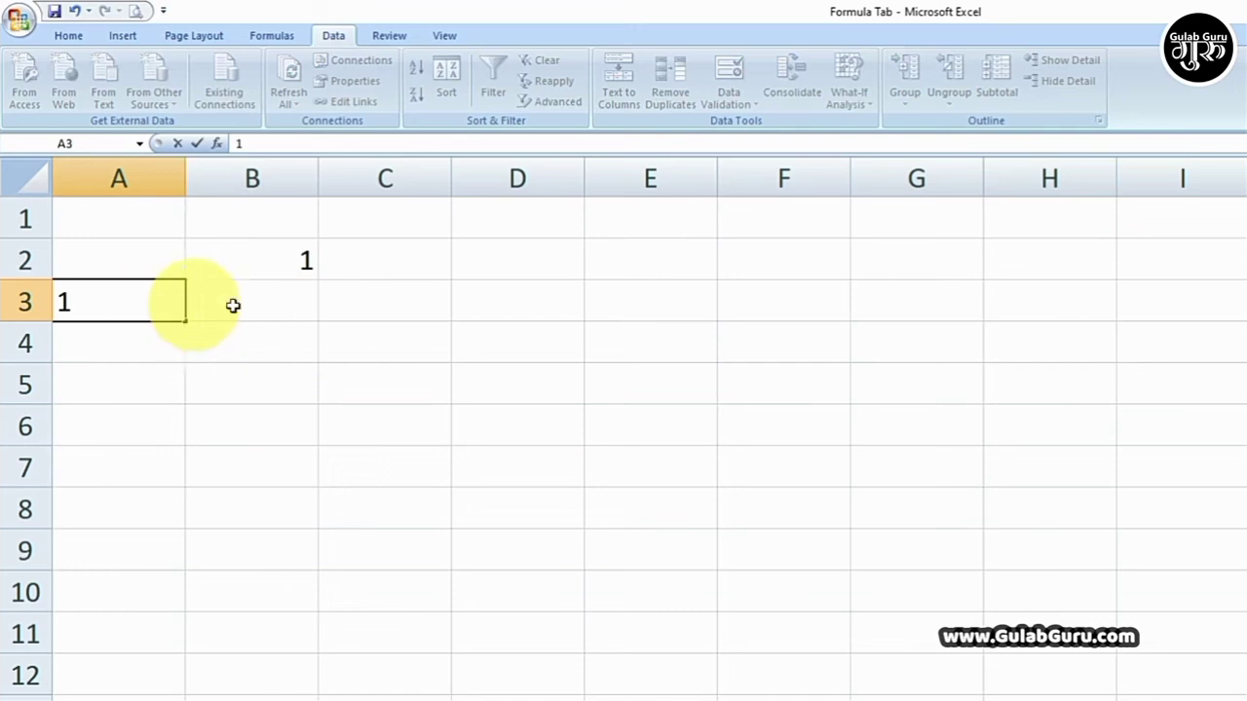
click(278, 339)
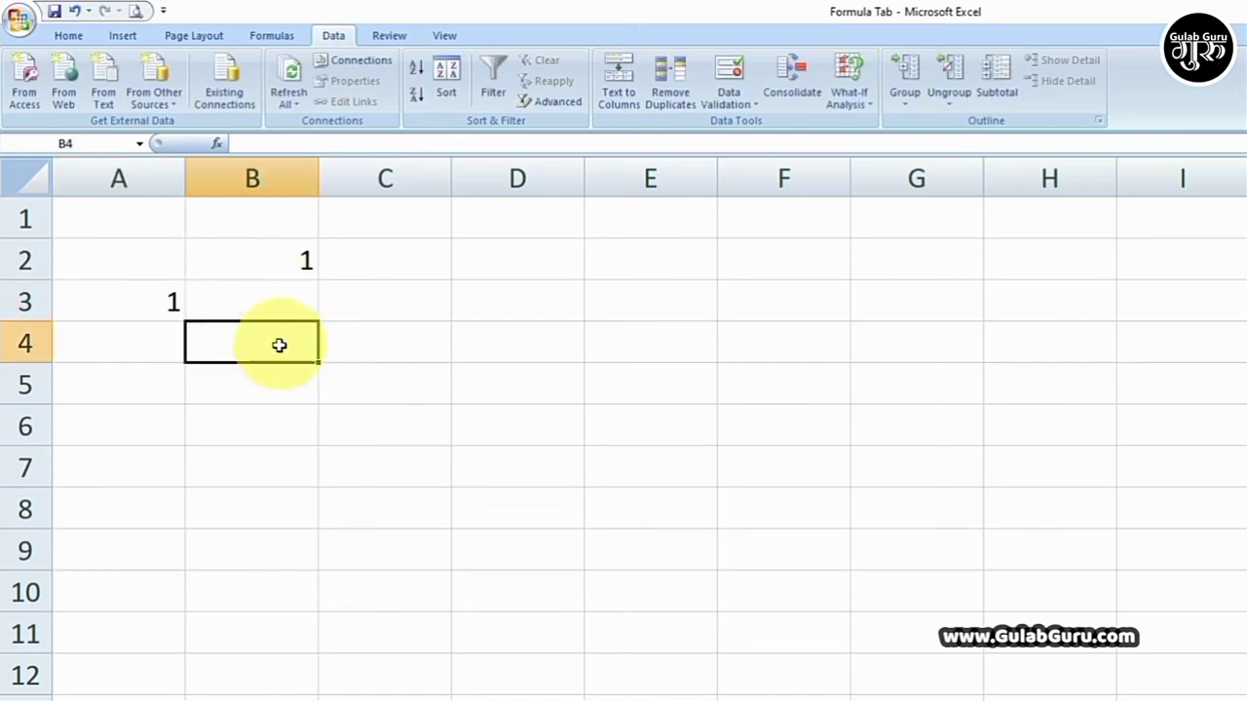
Enter the formula =A3*B2 in cell B4 to multiply the two input cells
click(296, 299)
click(260, 345)
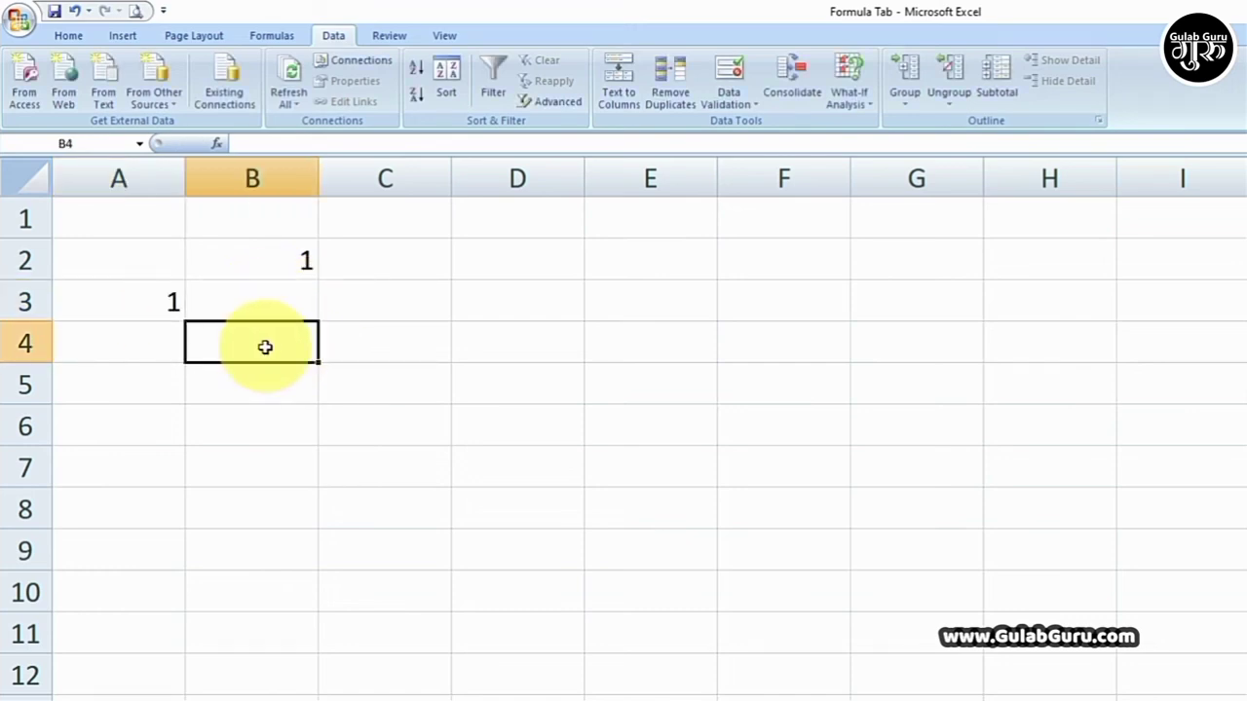
text(=)
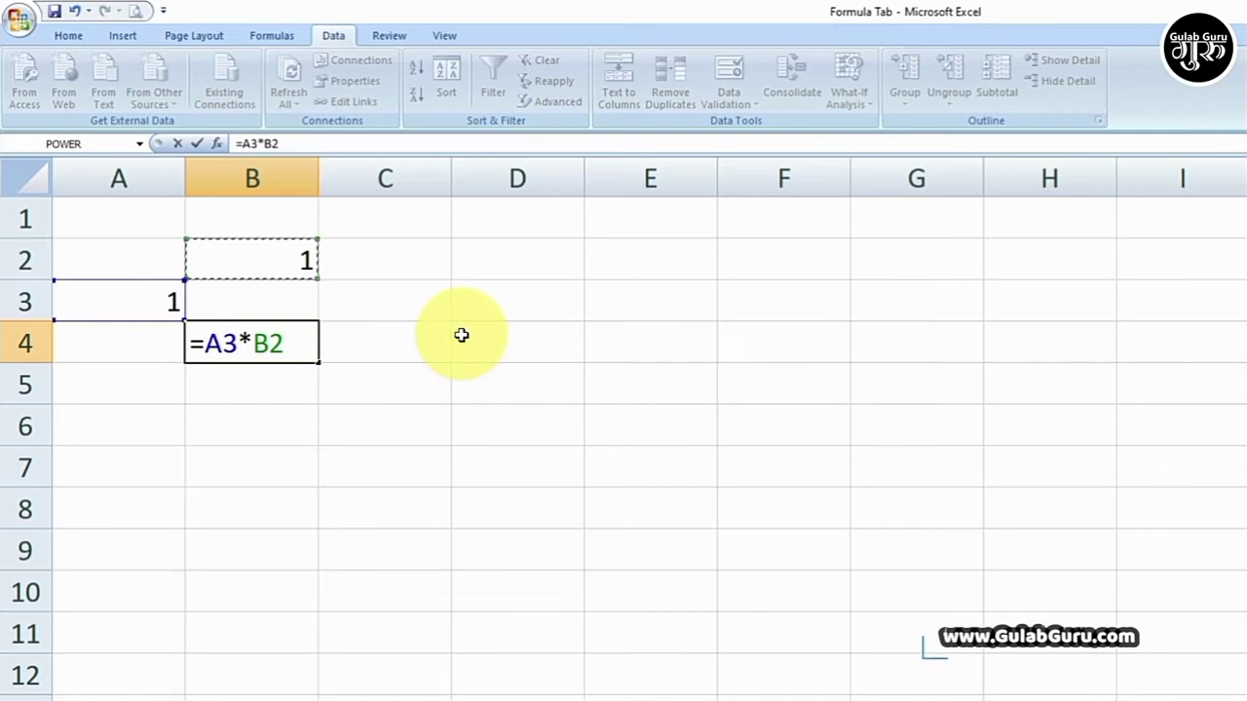
key(Return)
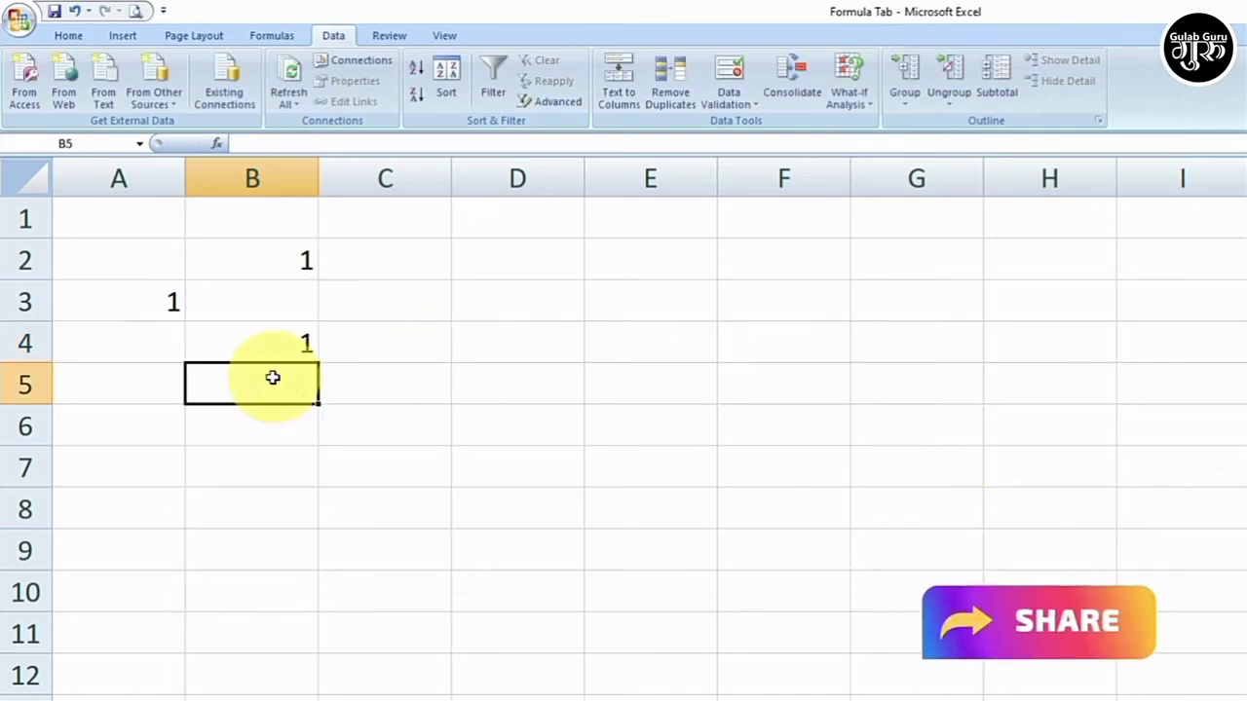
Fill cells B5 to B13 with the numbers 2 through 10 down the column
text(2)
key(Return)
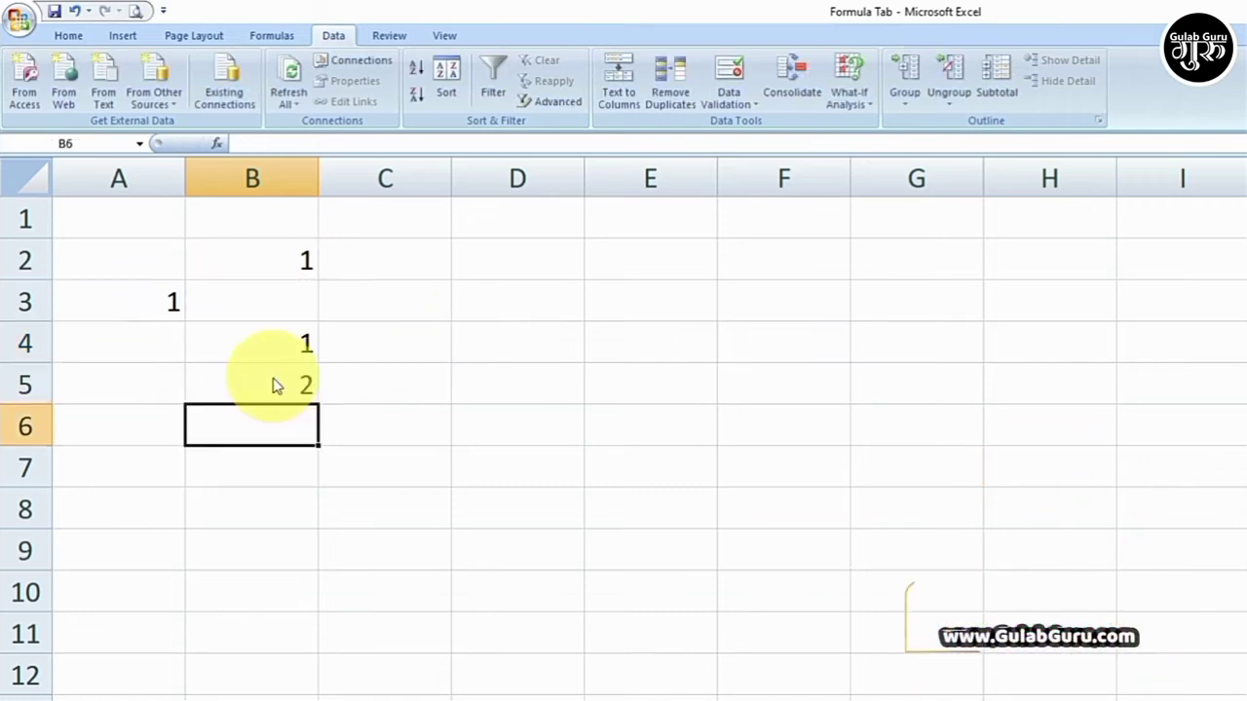
text(3)
key(Return)
text(4)
key(Return)
text(5)
key(Return)
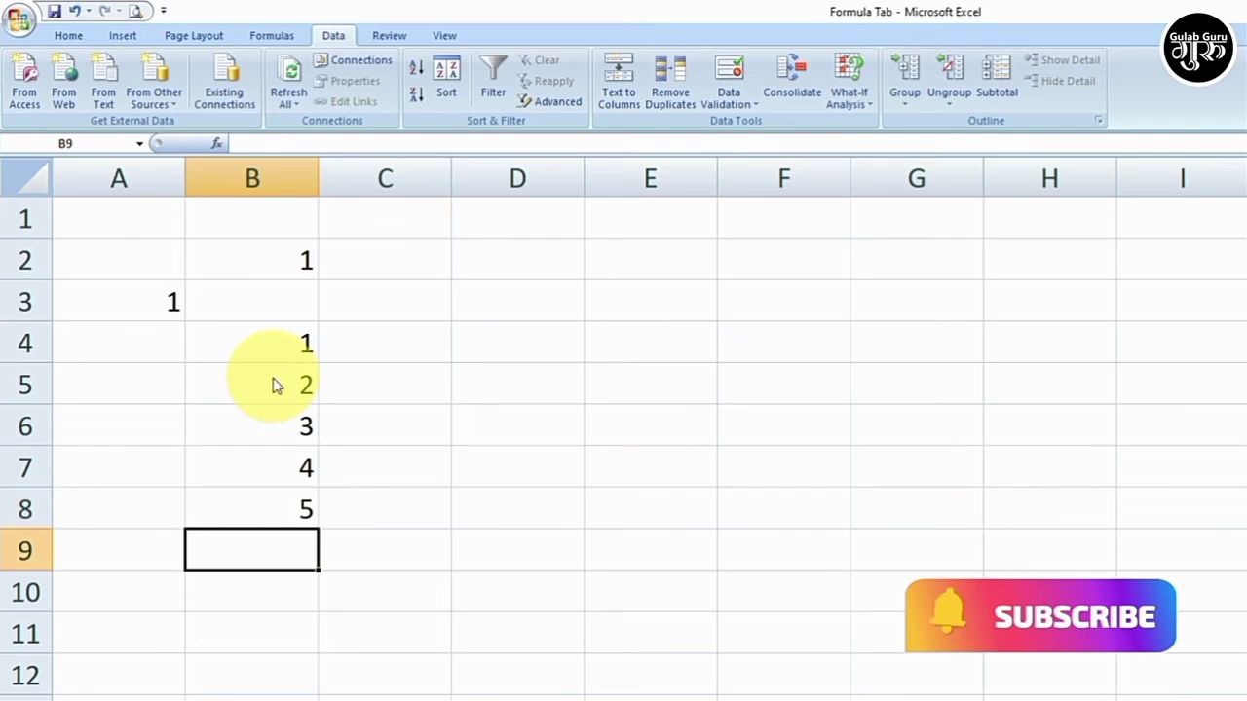
text(6)
key(Return)
text(7)
key(Return)
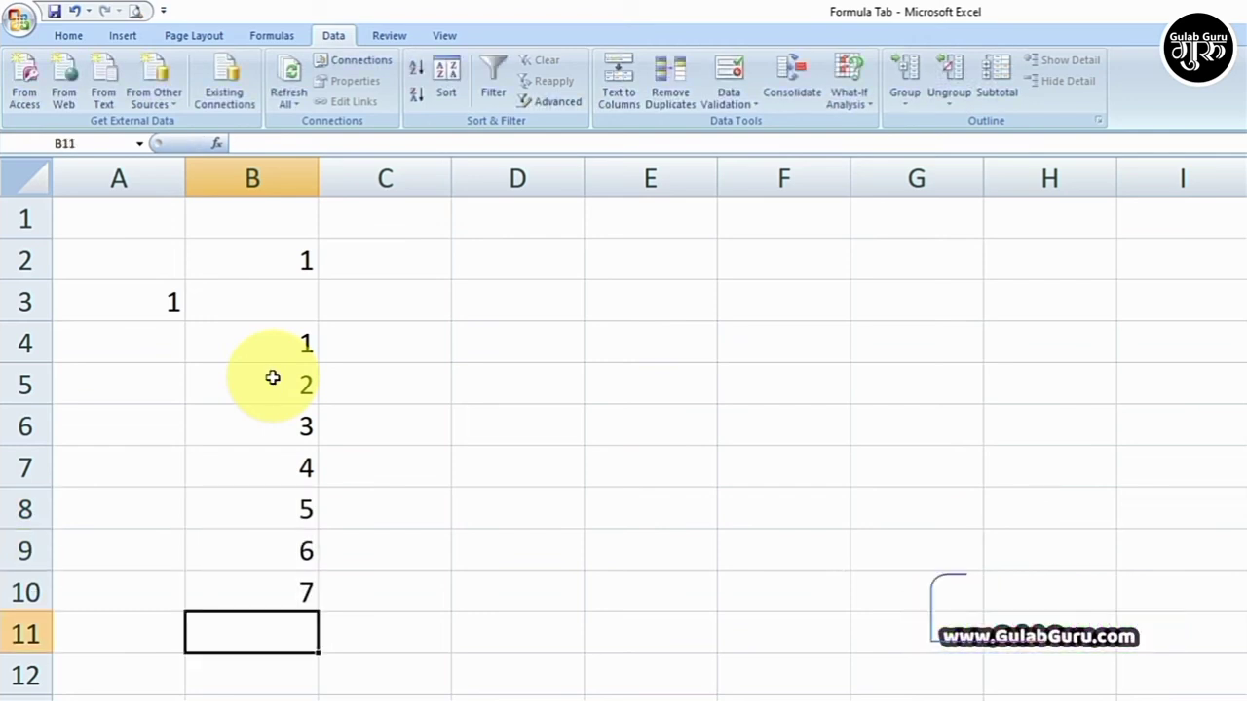
text(8)
key(Return)
text(9)
key(Return)
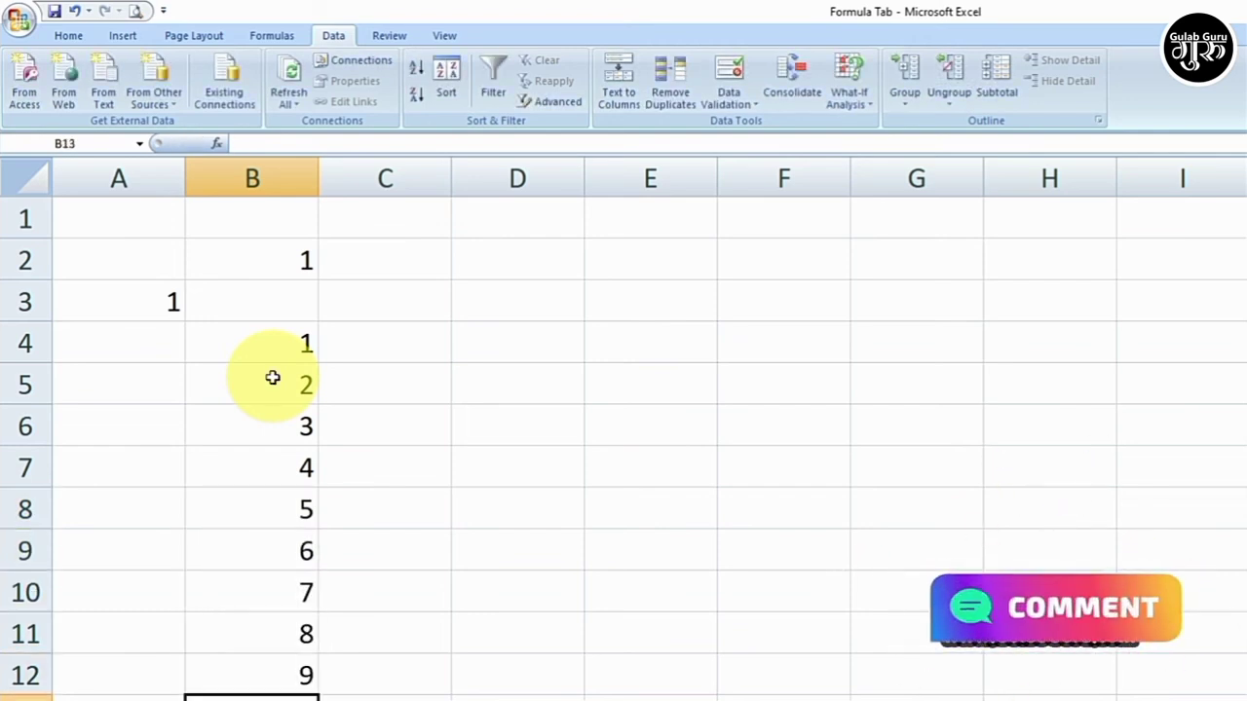
text(10)
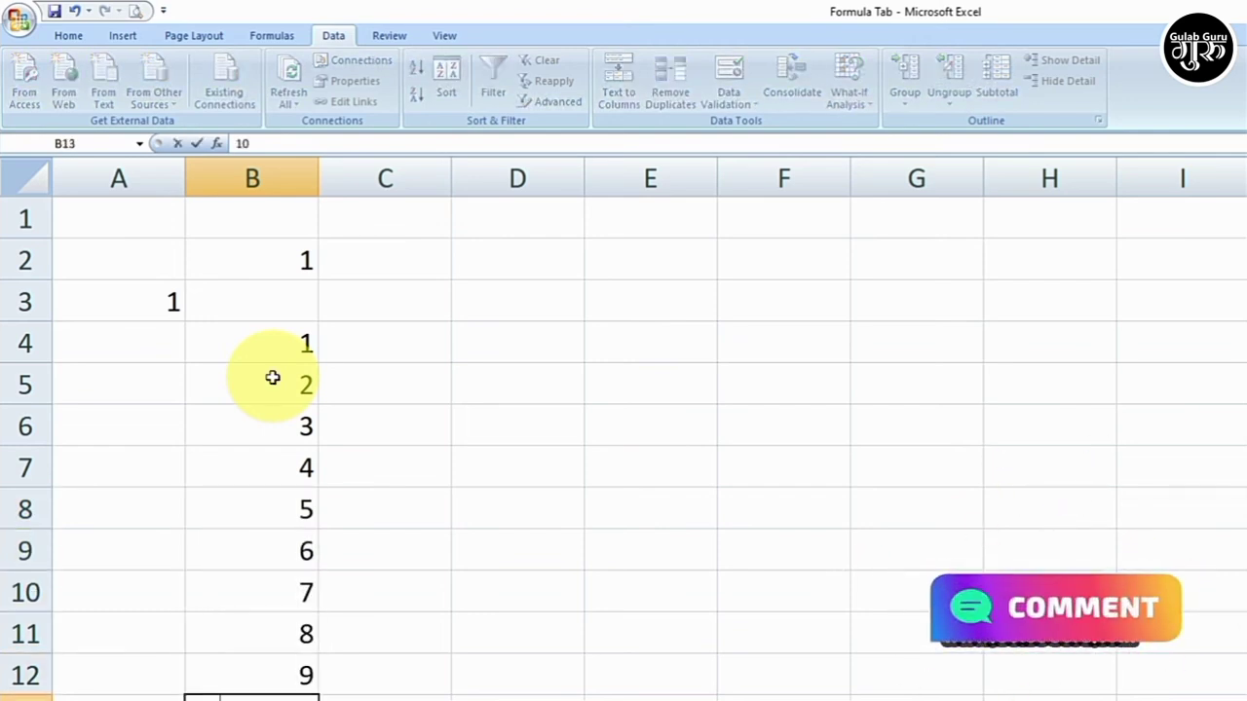
Fill cells C4 to I4 with the numbers 2 through 8 across the row
click(391, 354)
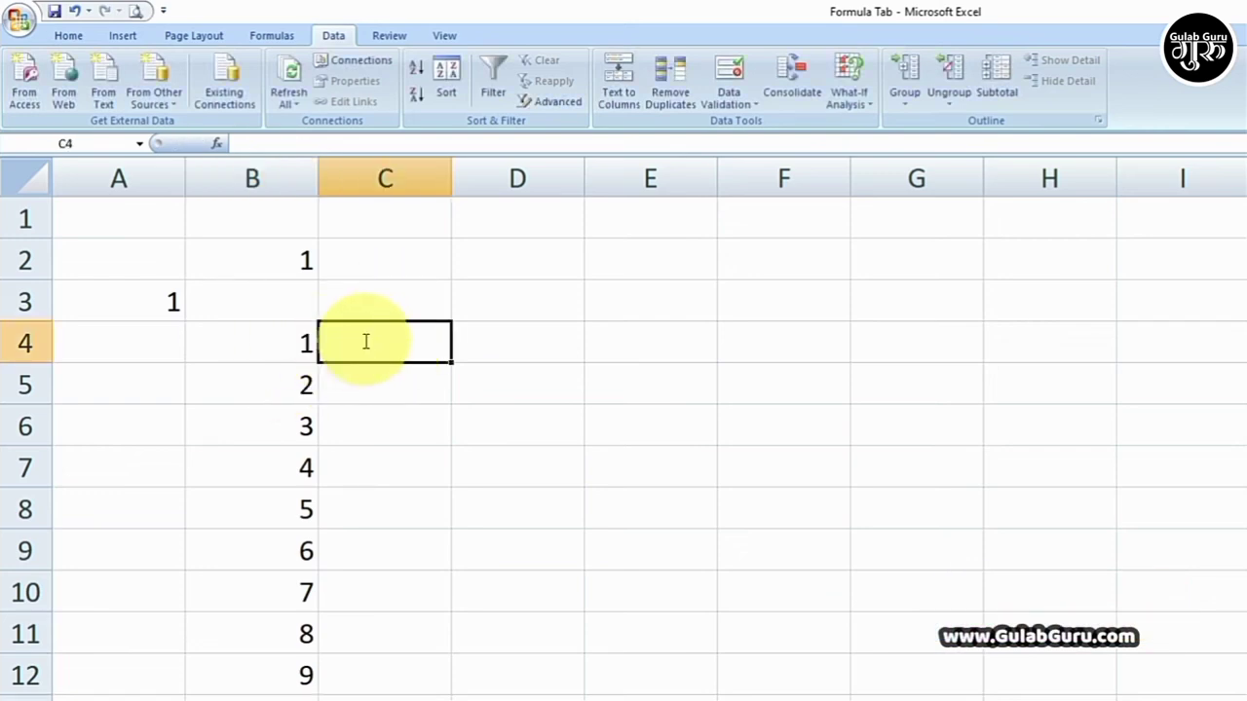
text(2)
key(Tab)
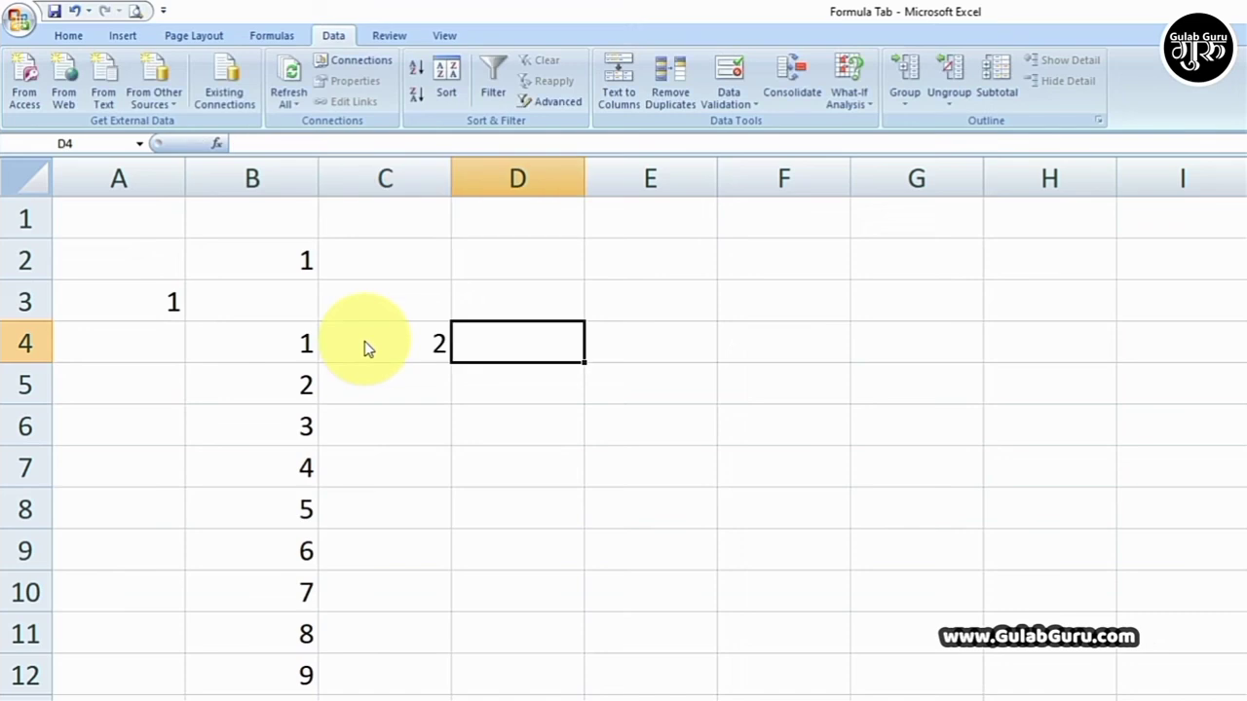
text(3)
key(Tab)
text(4)
key(Tab)
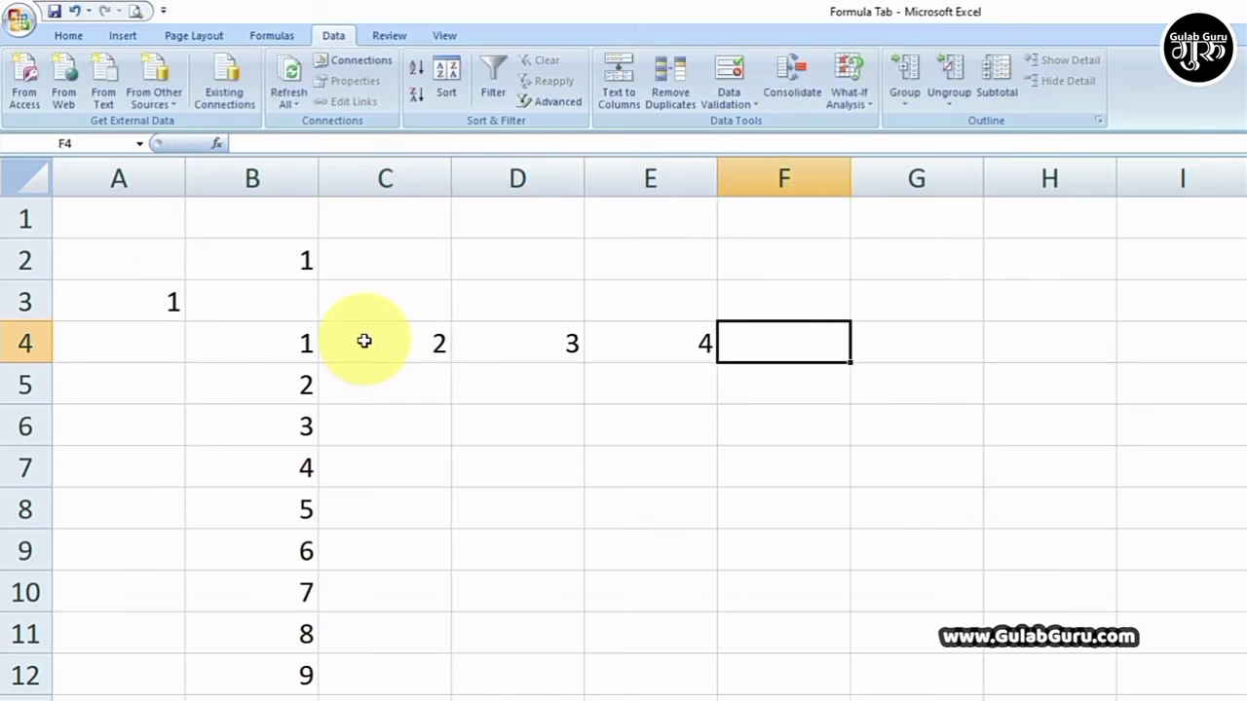
text(5)
key(Tab)
text(6)
key(Tab)
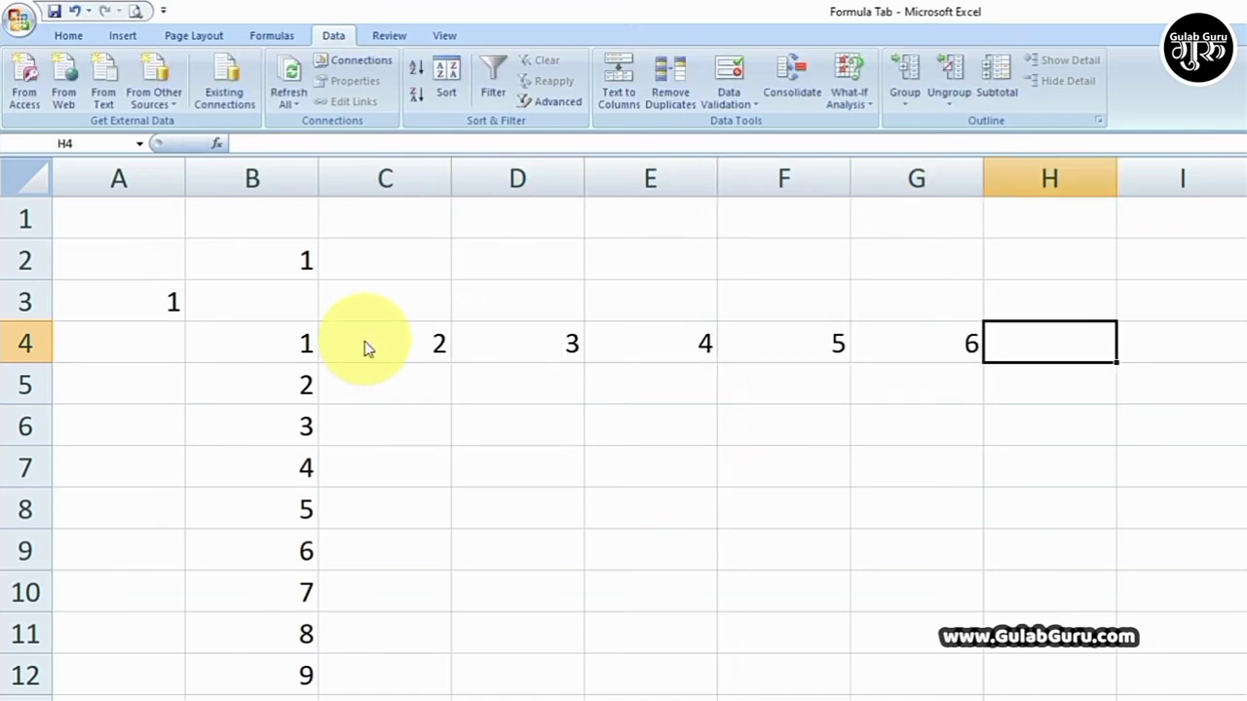
text(7)
key(Tab)
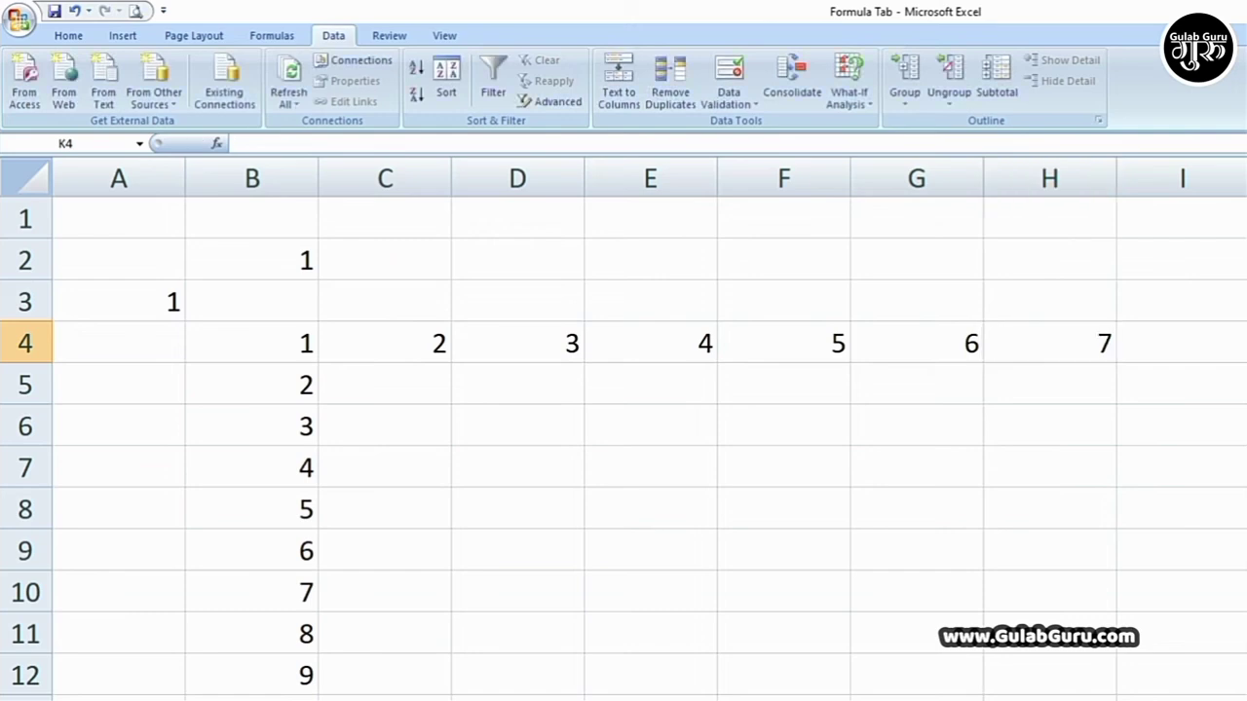
click(1175, 341)
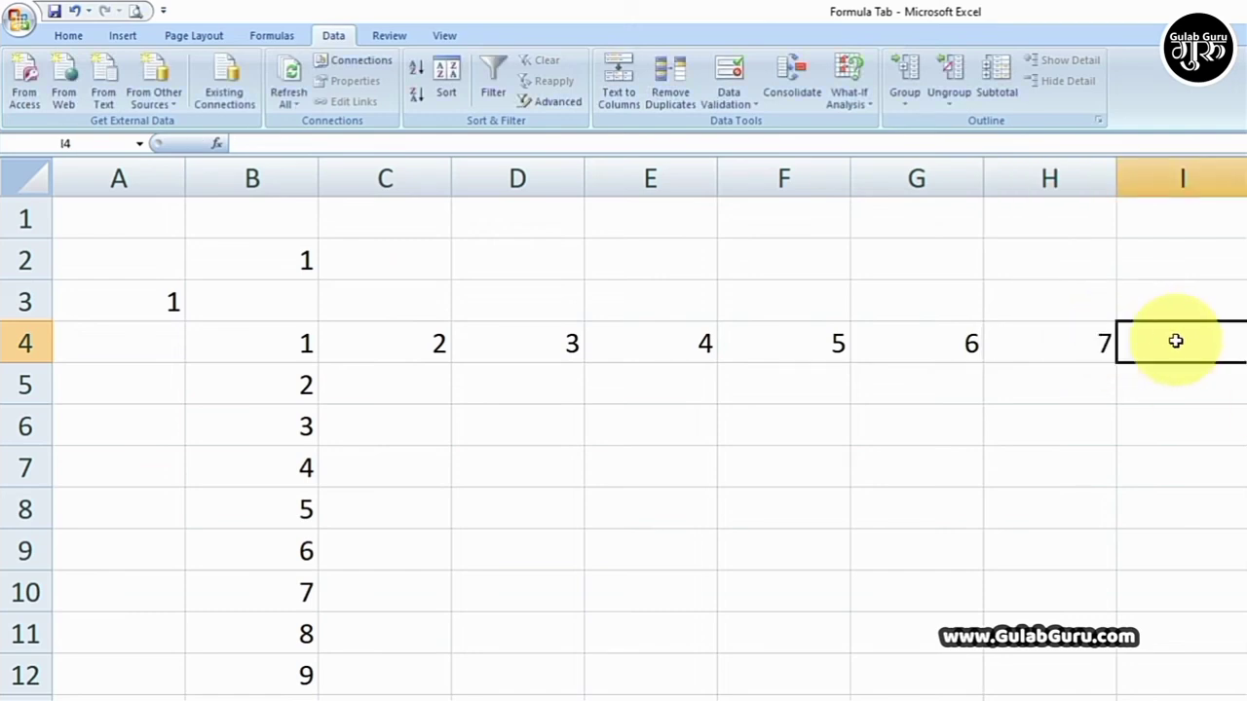
text(8)
key(Tab)
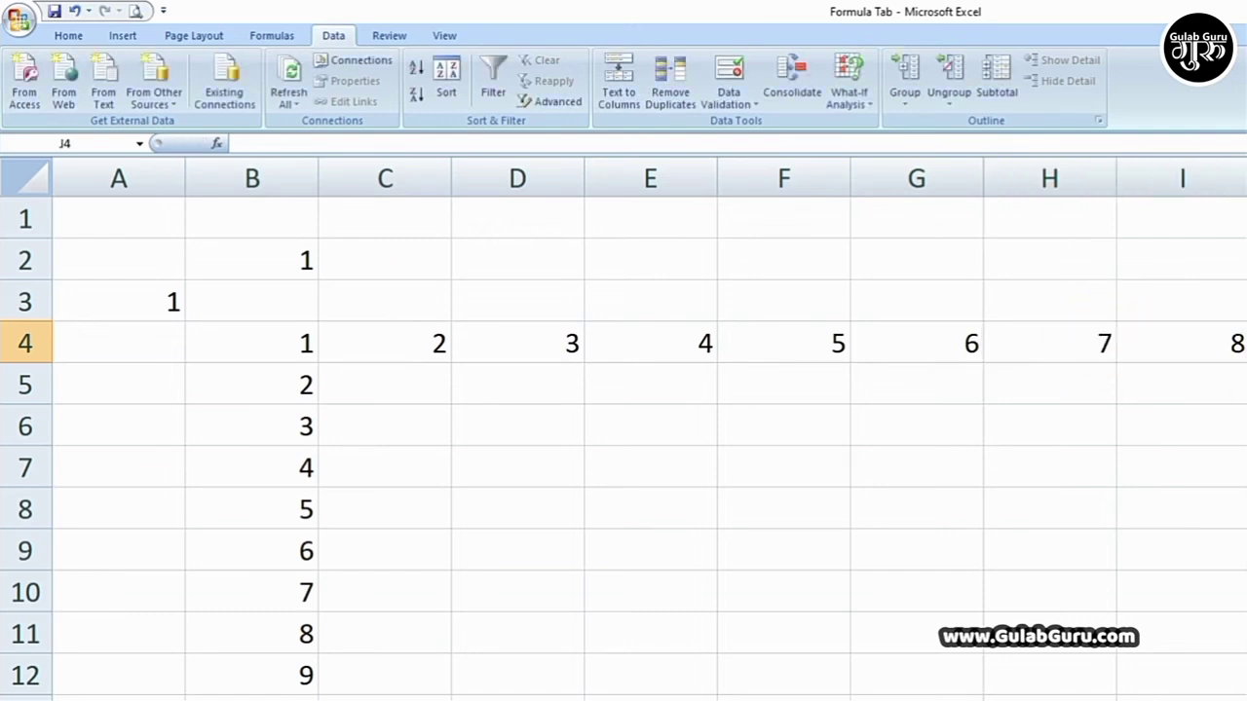
Start a What-If Data Table on the range B4:I13 and set its row input cell to B2
click(295, 348)
drag(295, 348, 1157, 690)
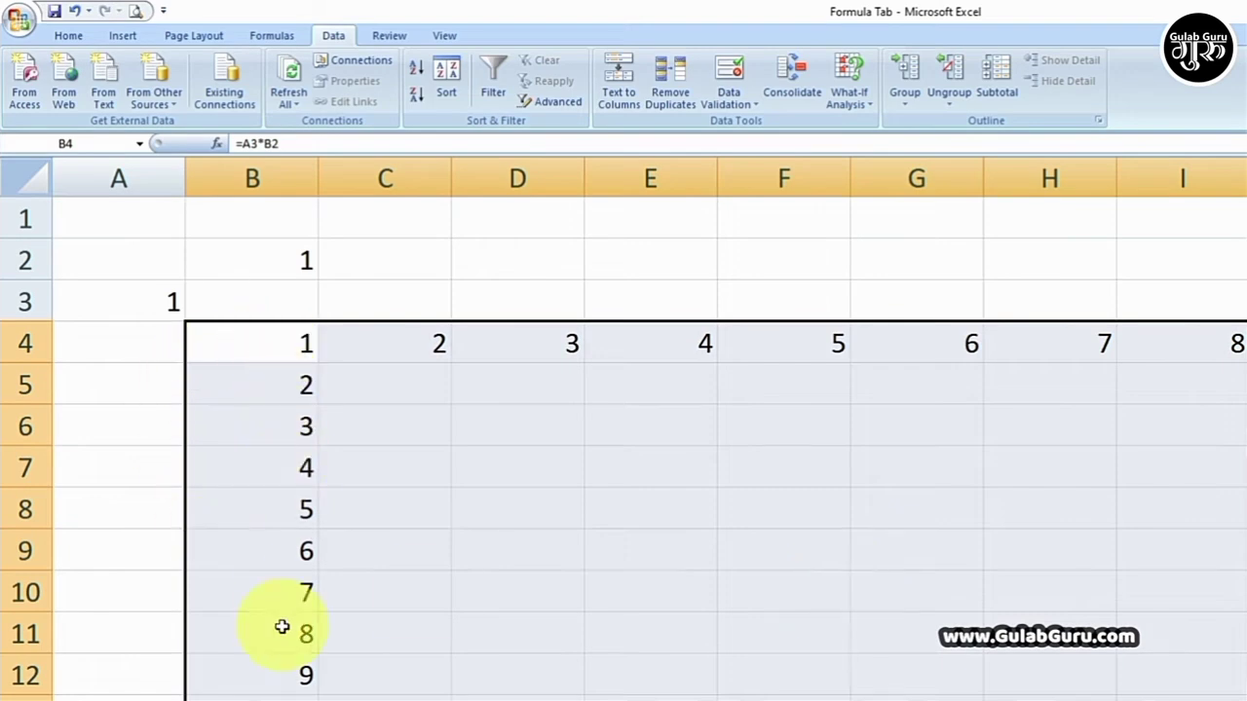
click(123, 35)
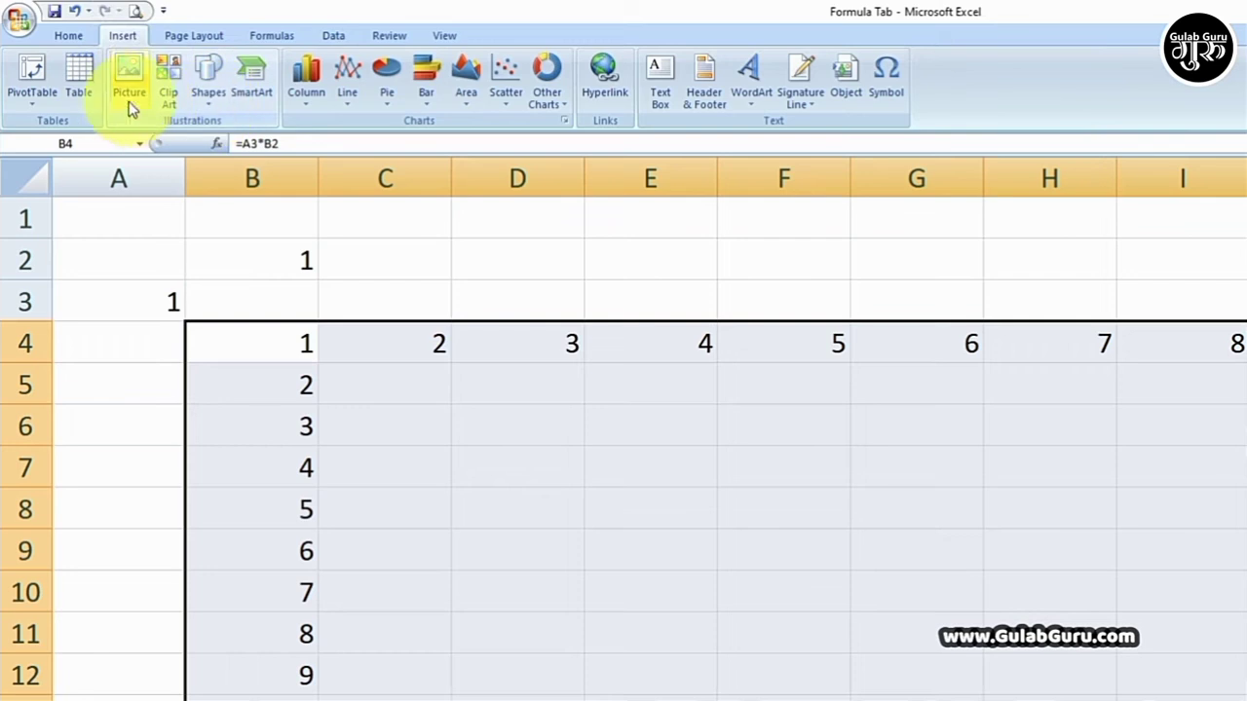
click(331, 36)
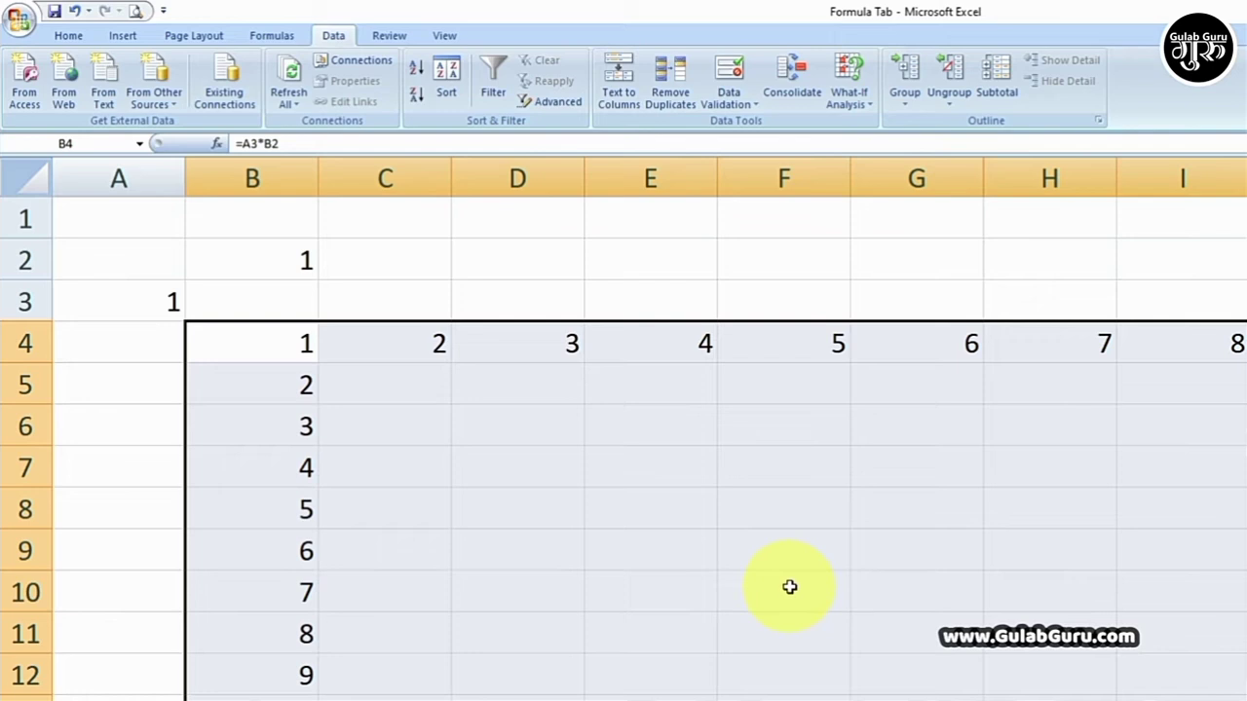
click(873, 109)
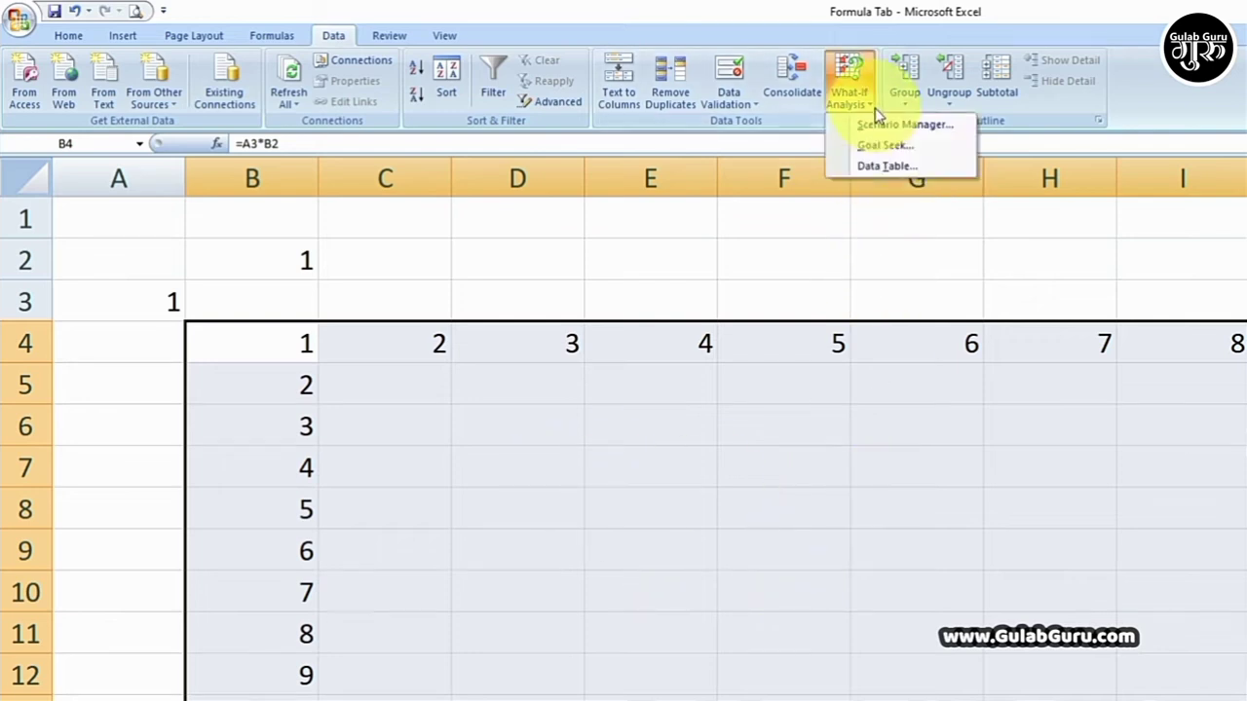
click(887, 168)
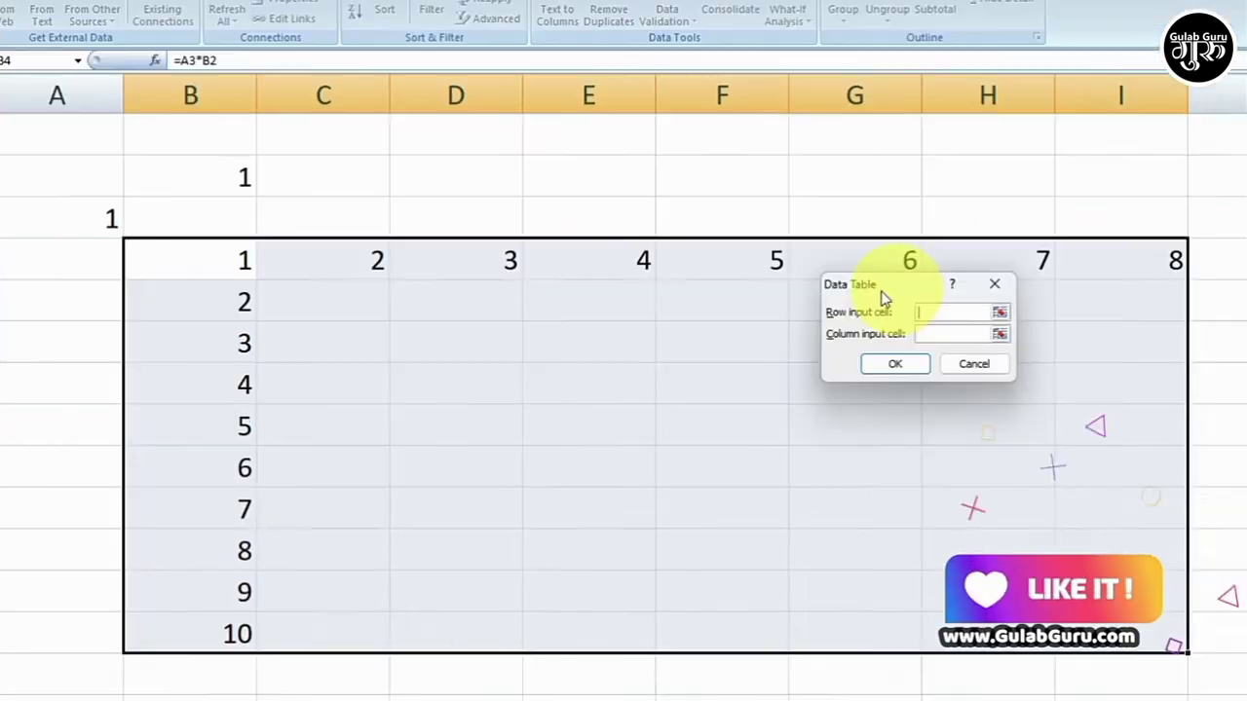
drag(941, 375, 793, 360)
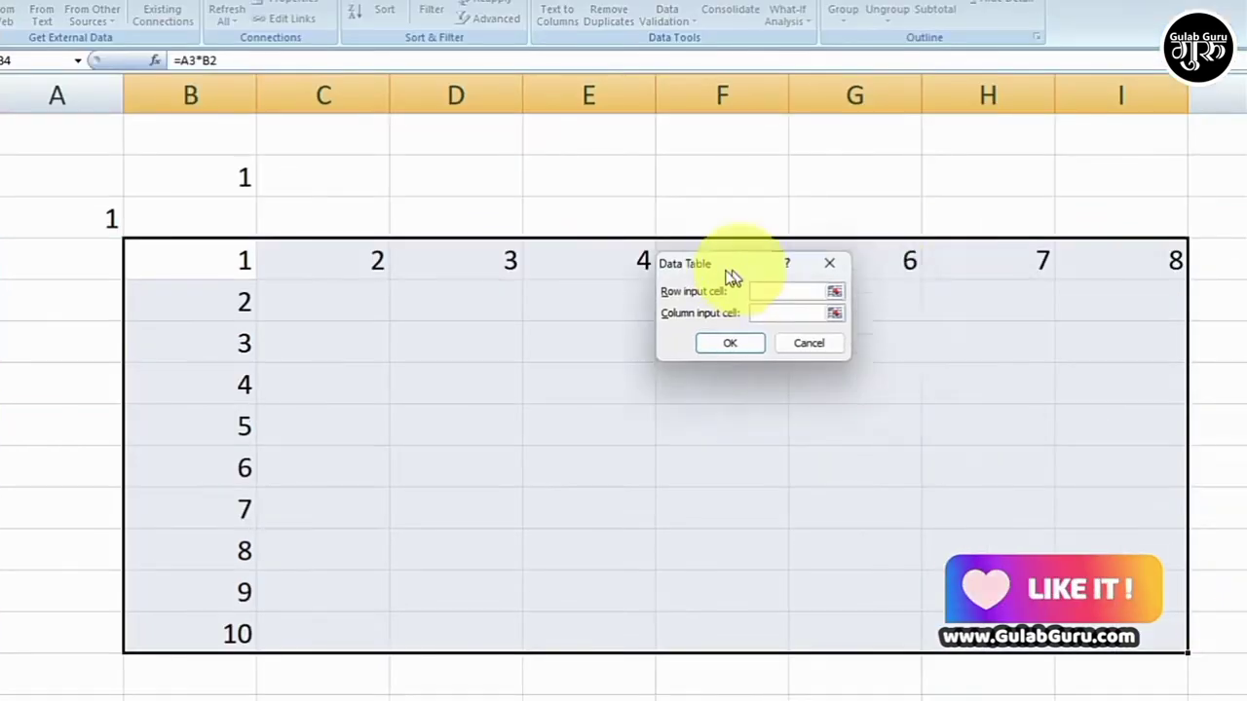
drag(727, 270, 624, 302)
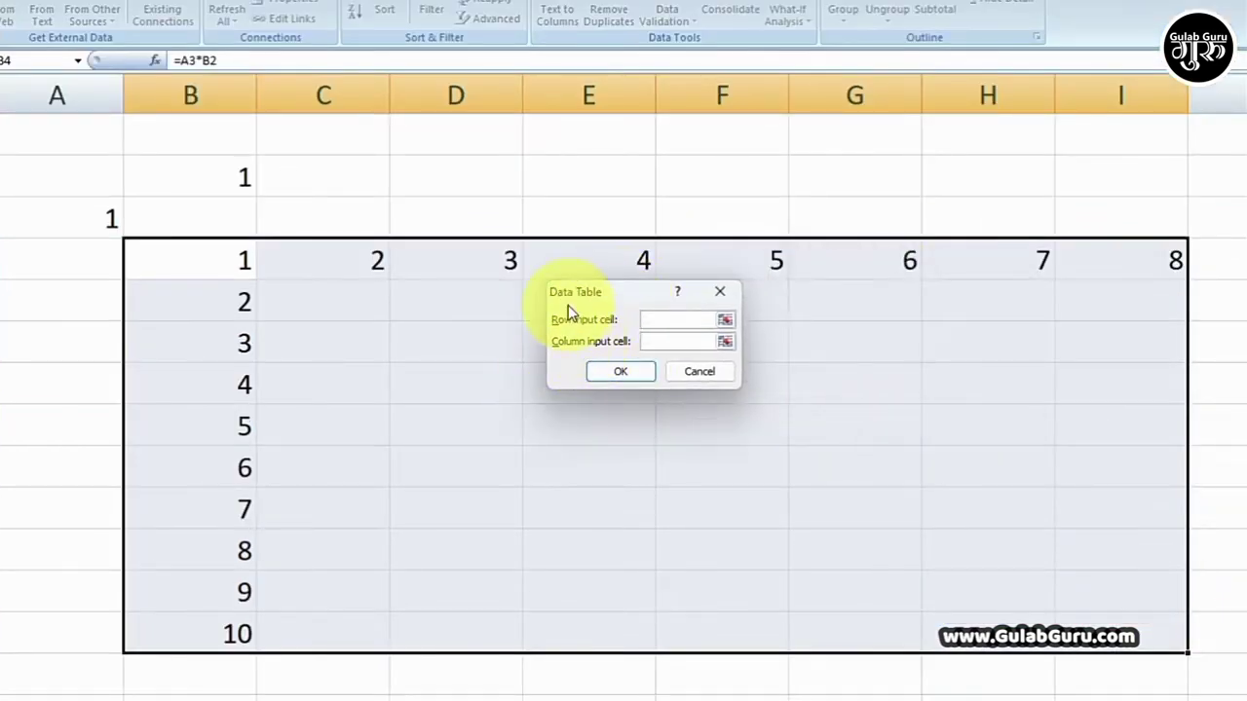
click(654, 321)
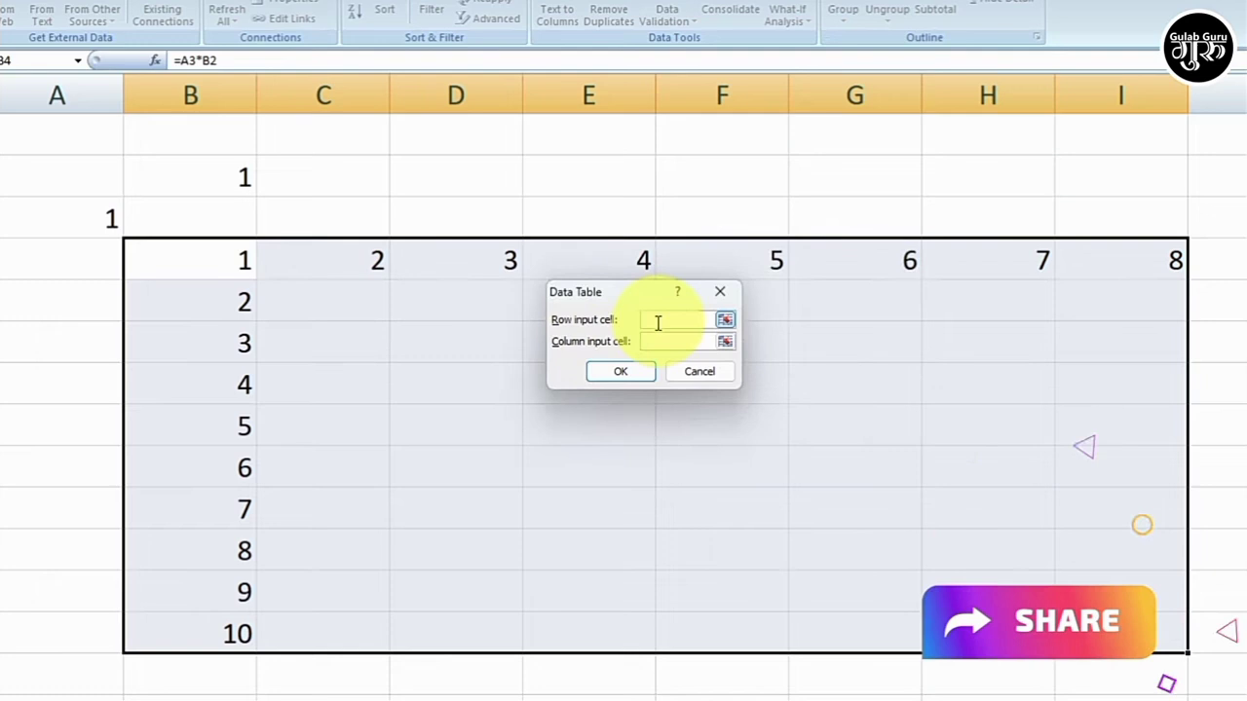
click(220, 173)
click(86, 216)
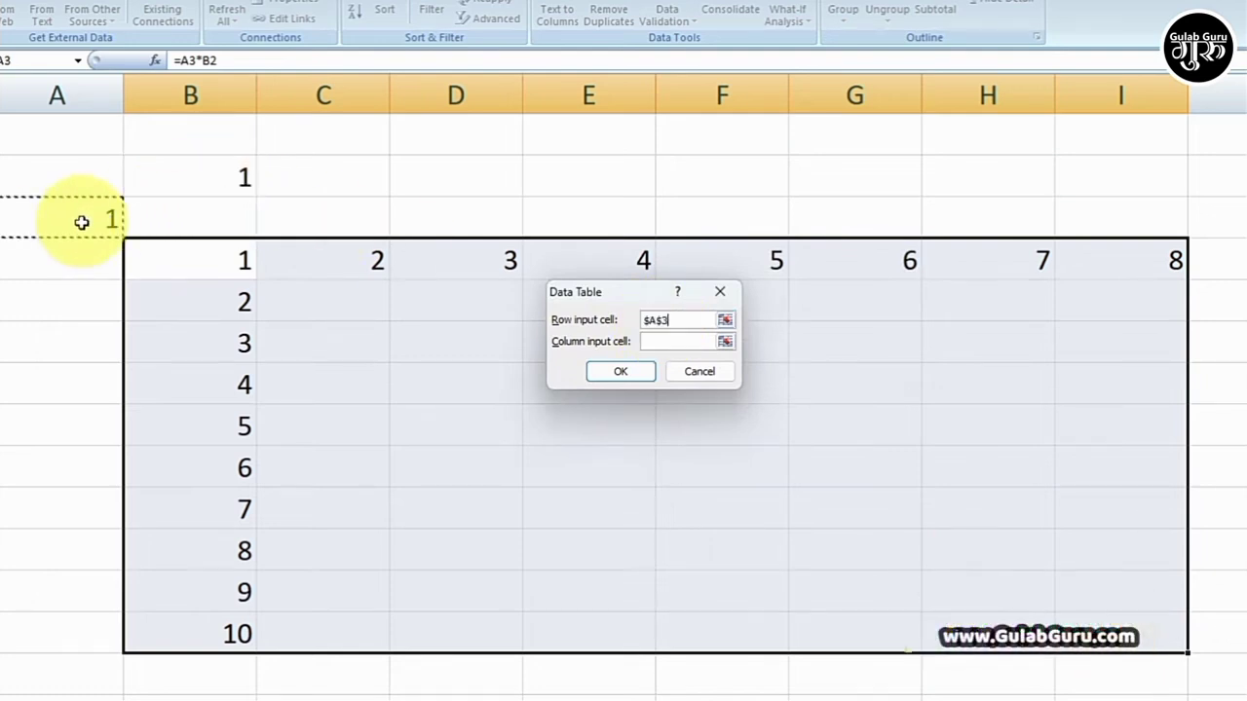
click(190, 180)
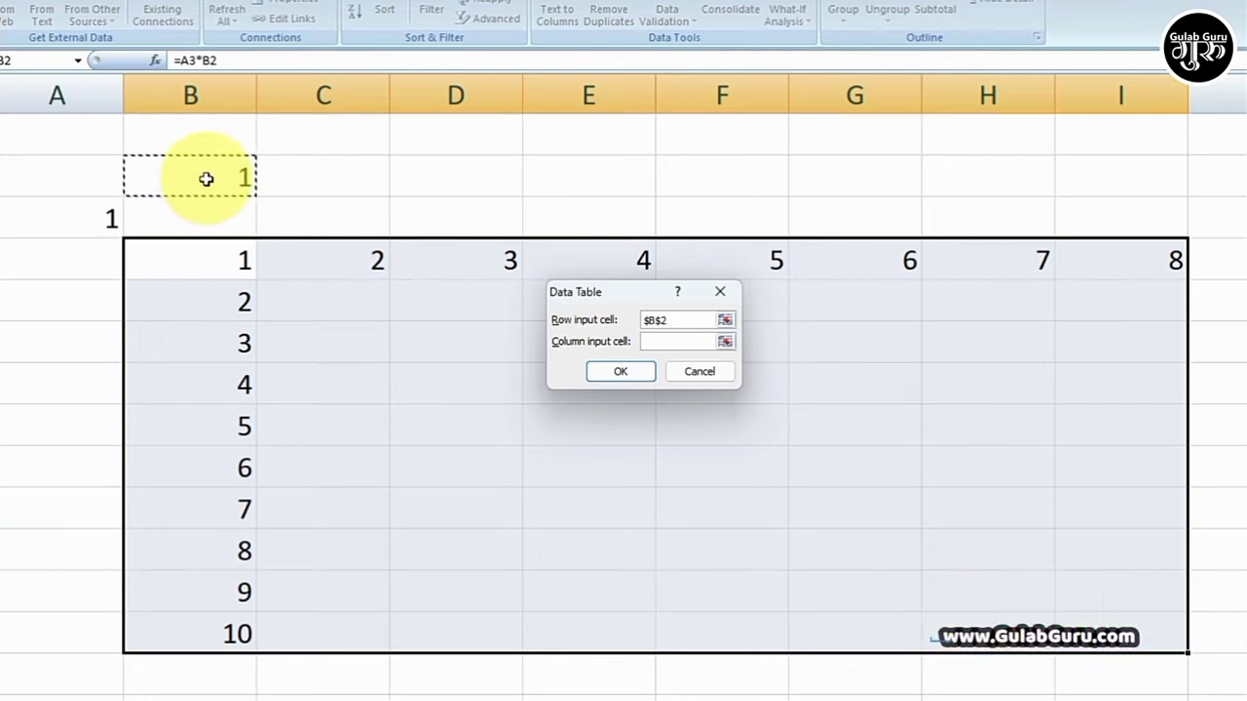
Set the data table's column input cell to A3 and generate the multiplication table
click(674, 343)
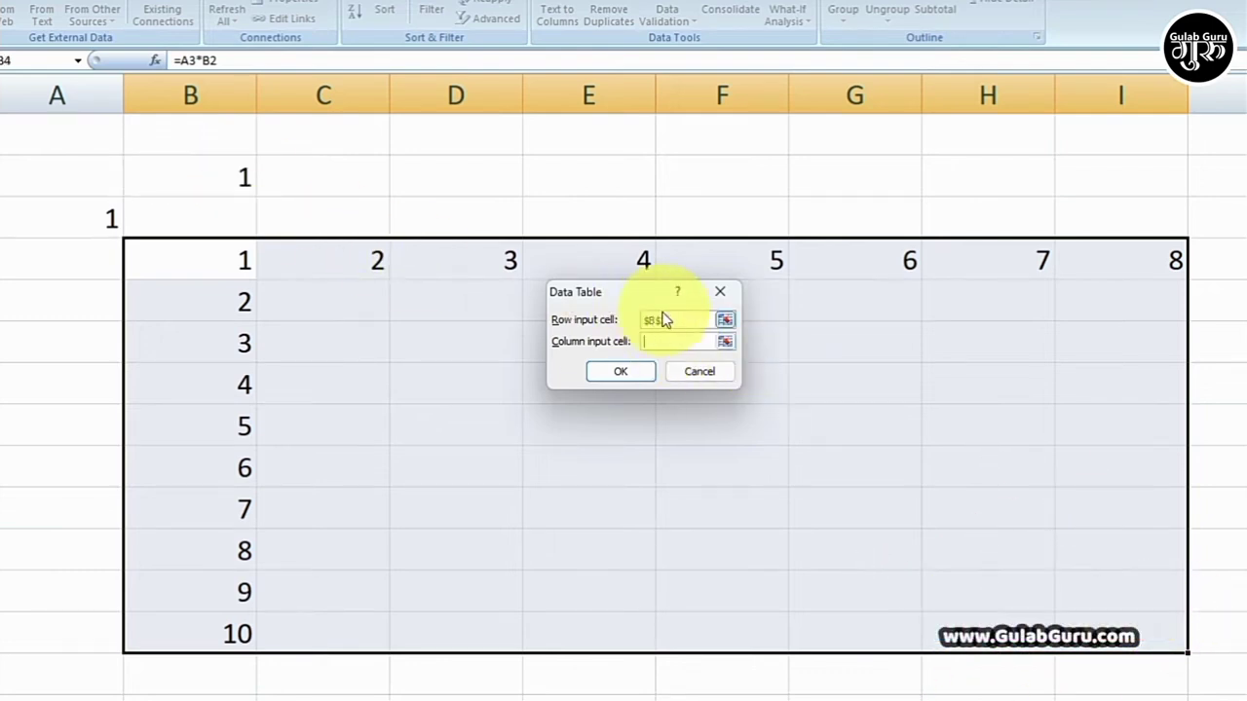
click(101, 218)
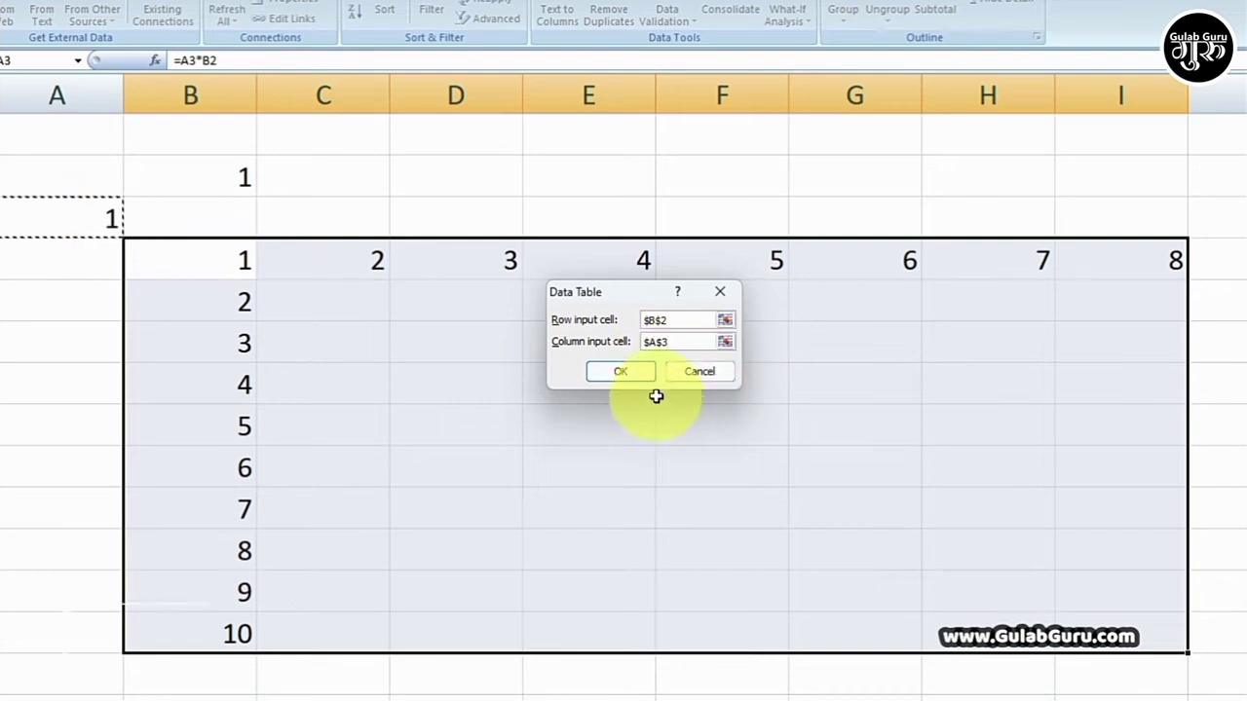
click(620, 378)
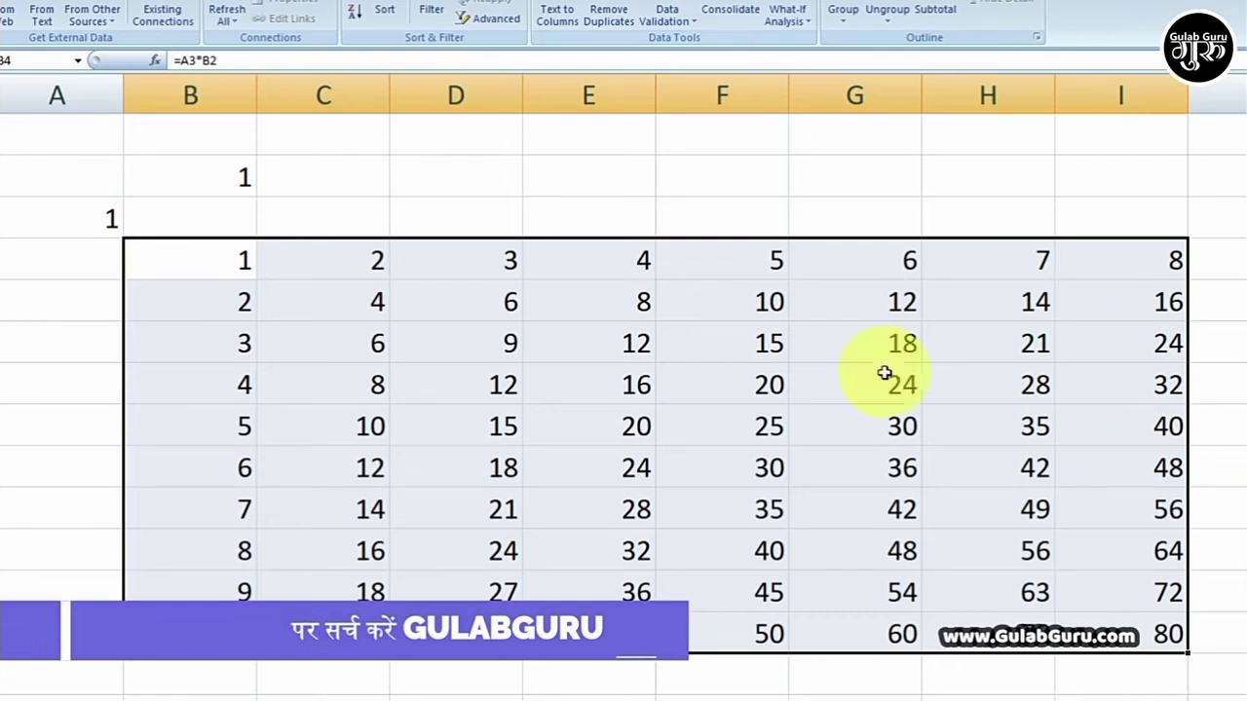
click(787, 17)
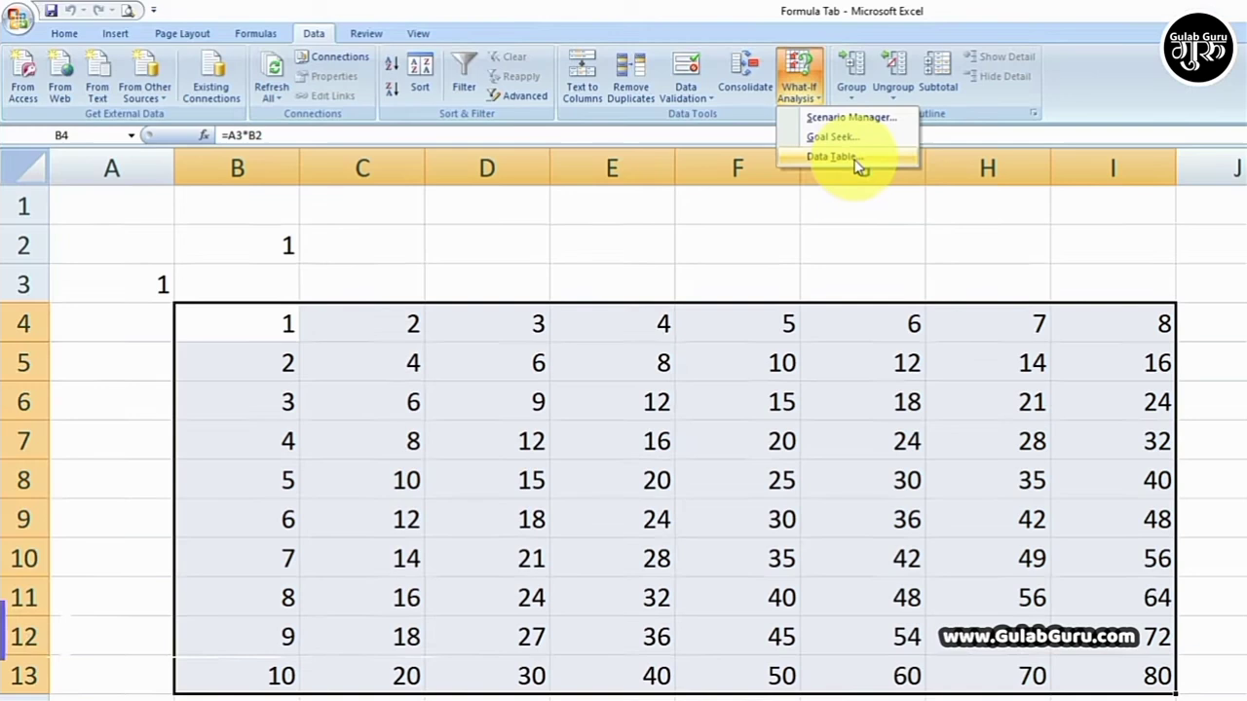
click(749, 429)
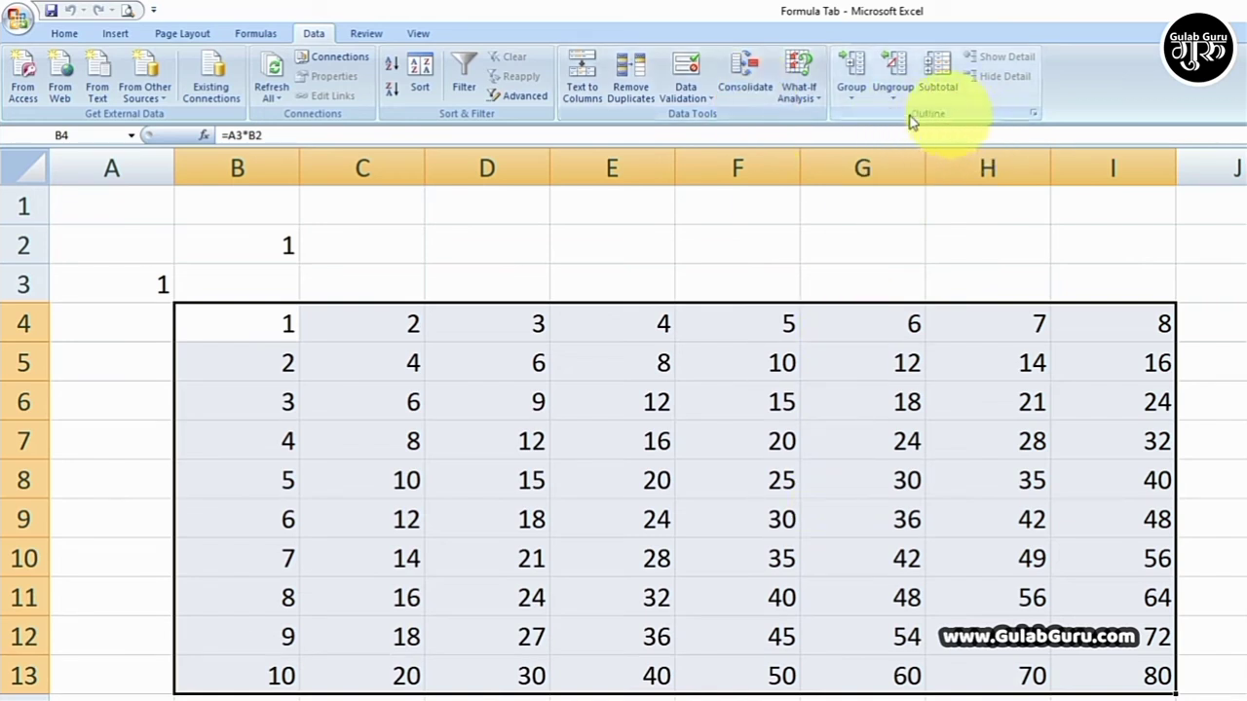
click(368, 36)
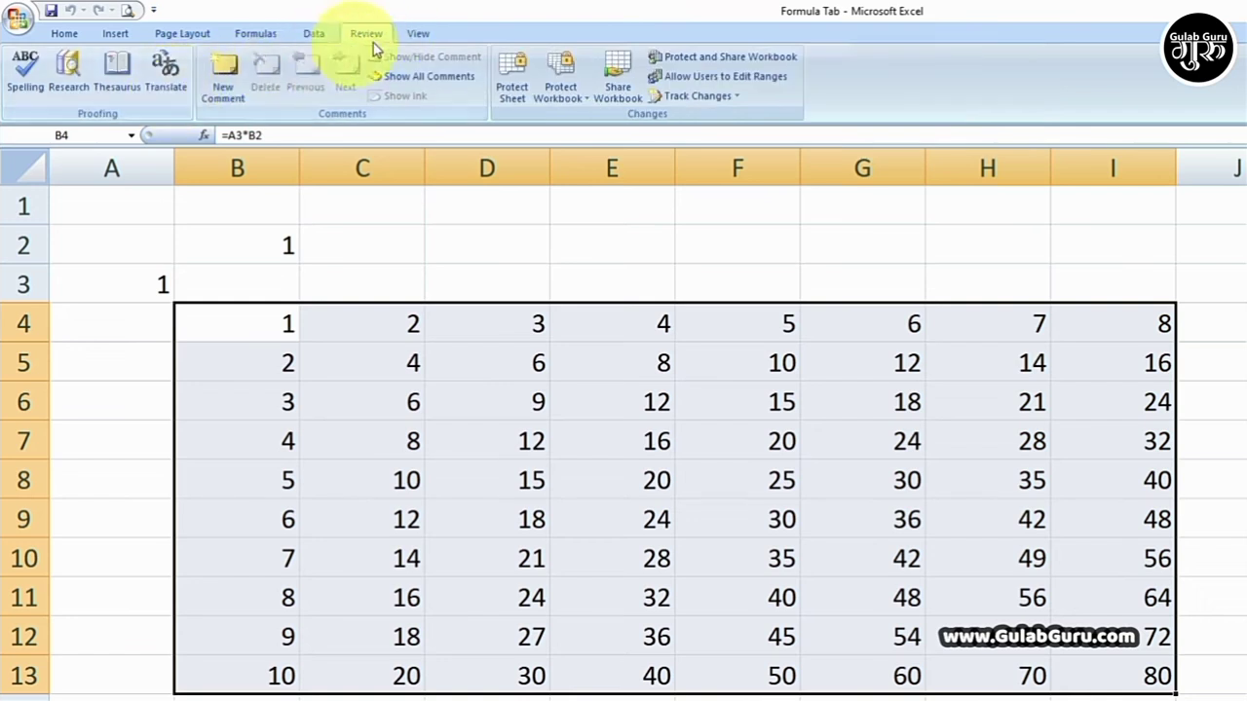
click(417, 35)
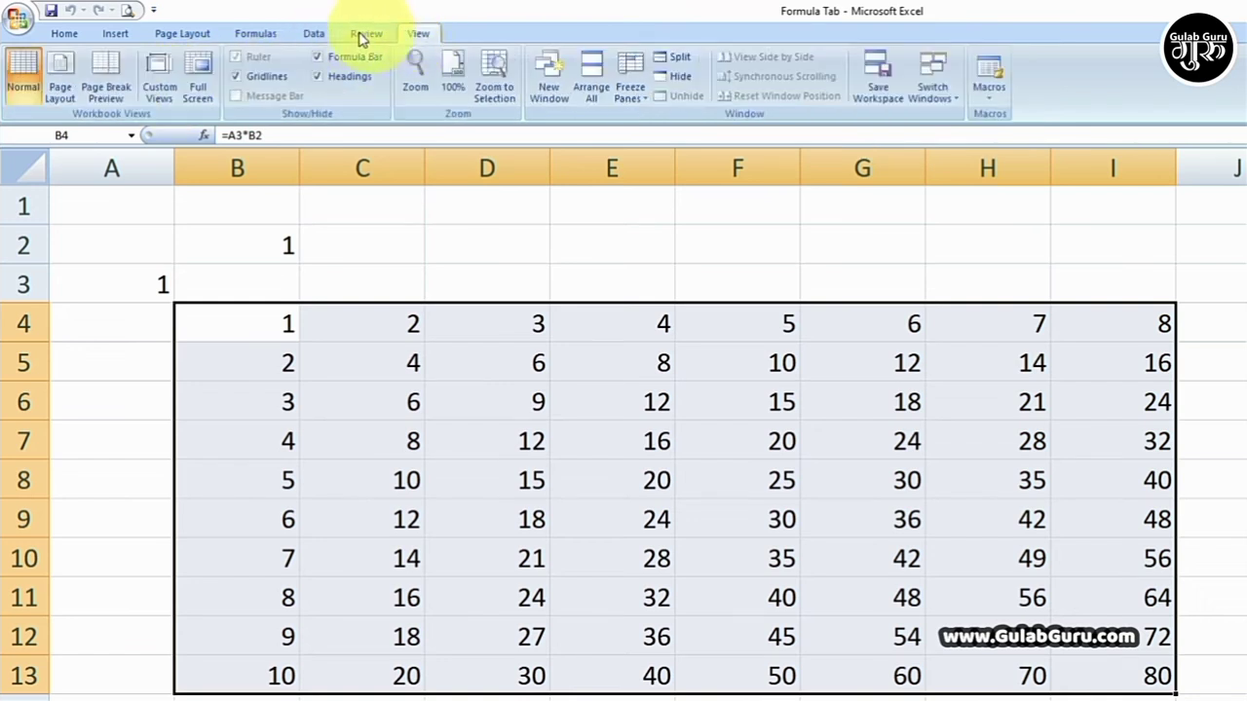
click(312, 36)
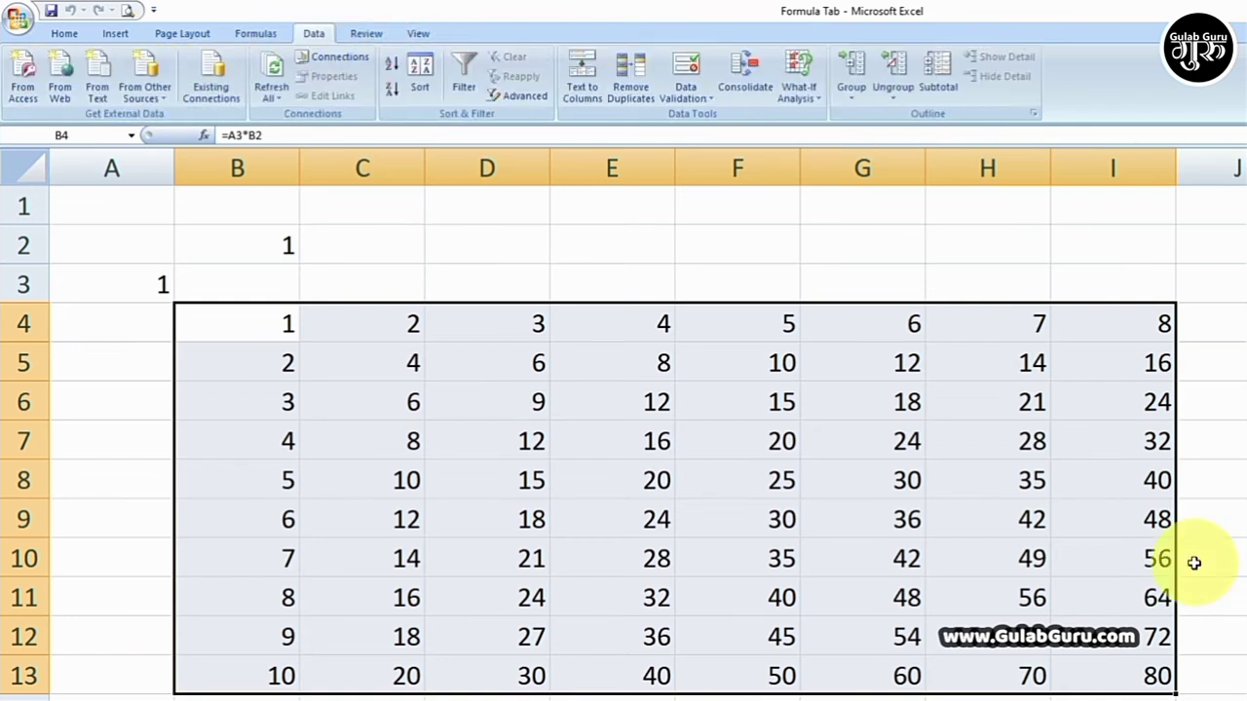
click(816, 103)
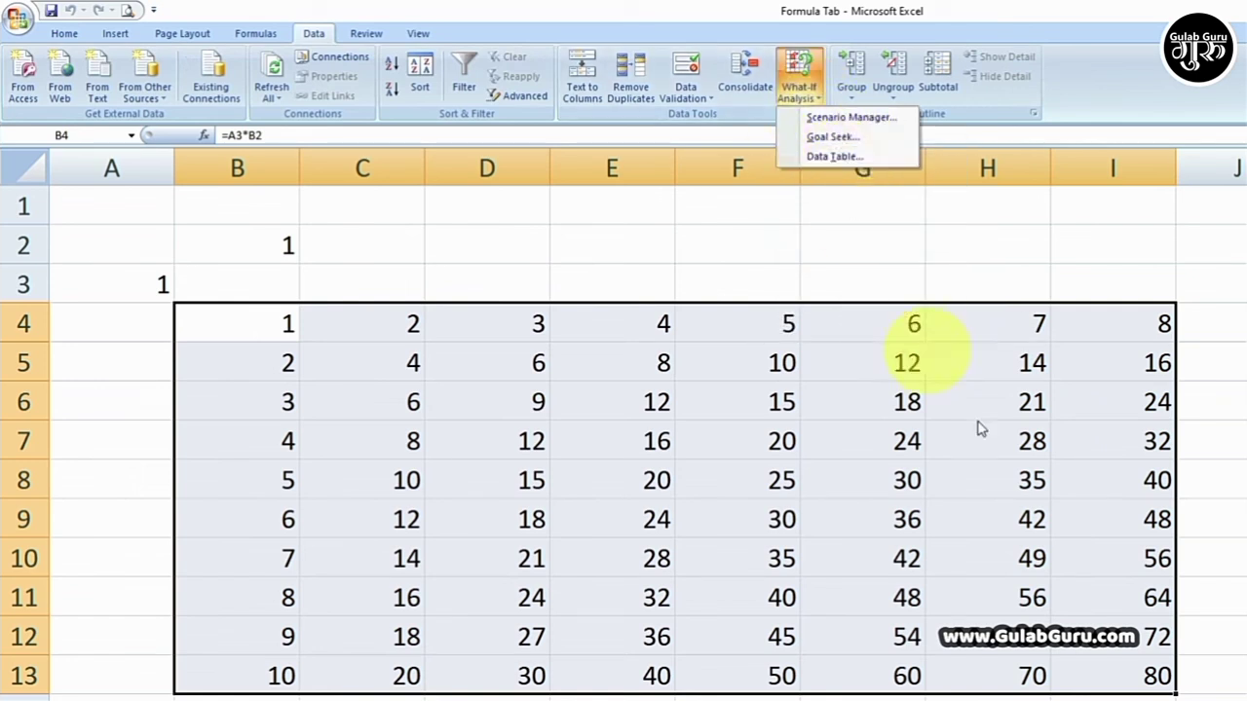
click(1031, 504)
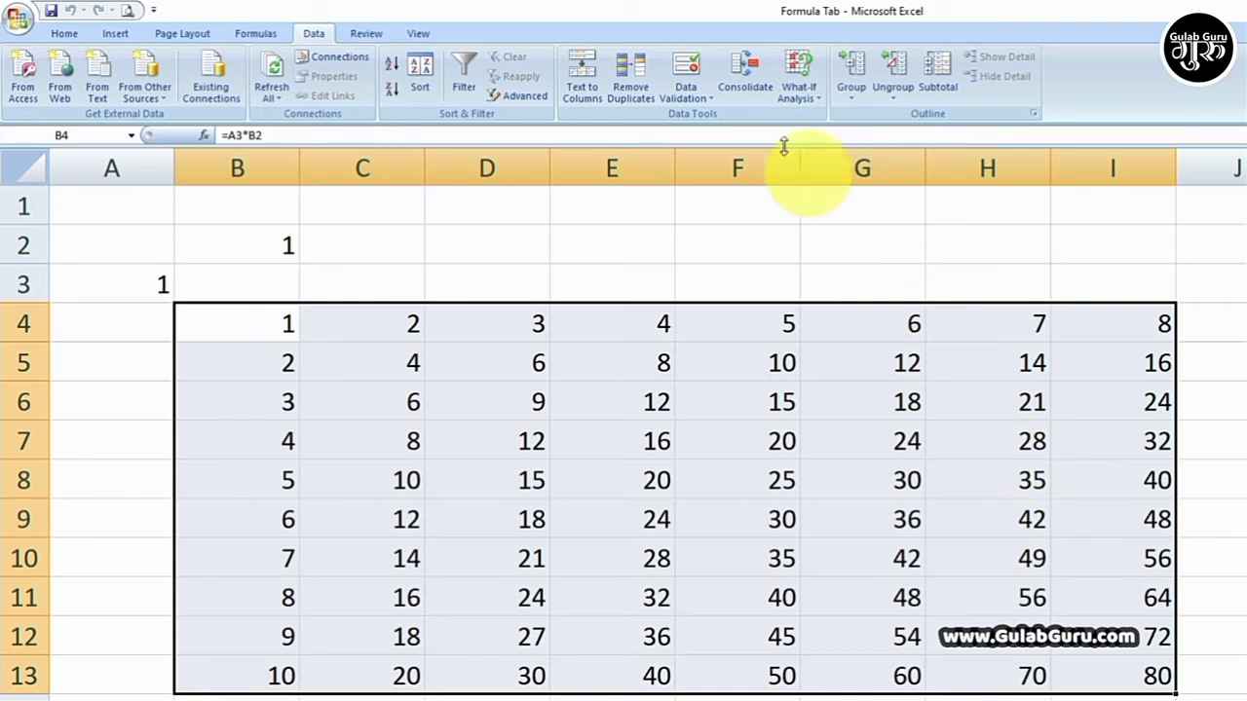